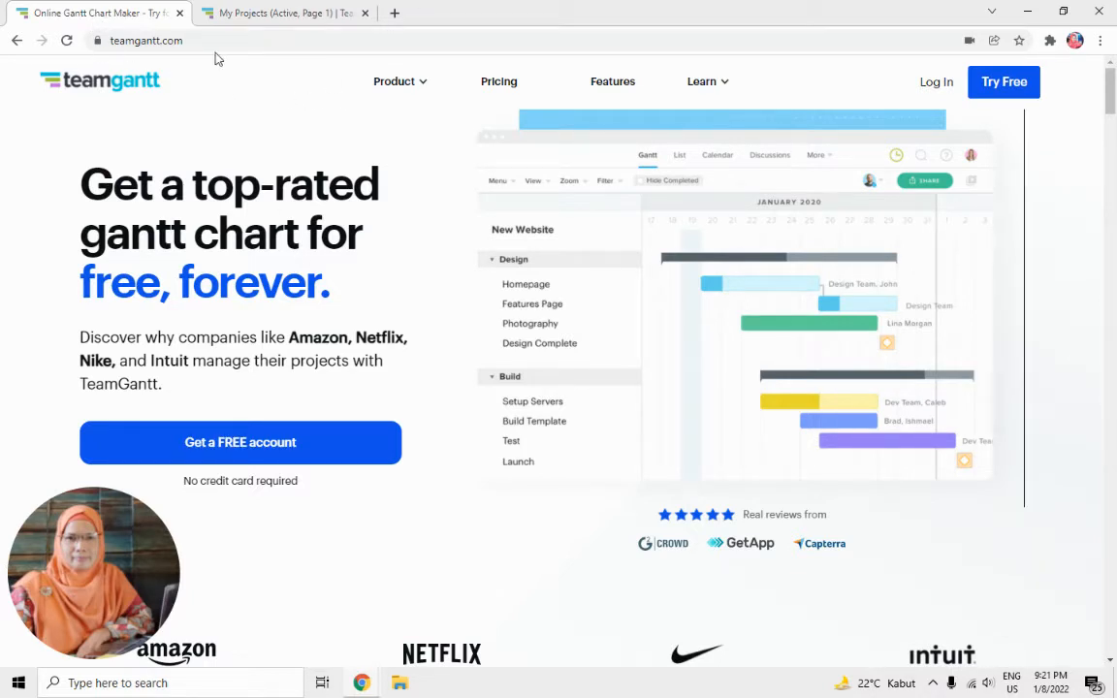
Create a new blank project named Web Development and open its Gantt chart.
{"action": "left_click", "coordinate": [256, 13]}
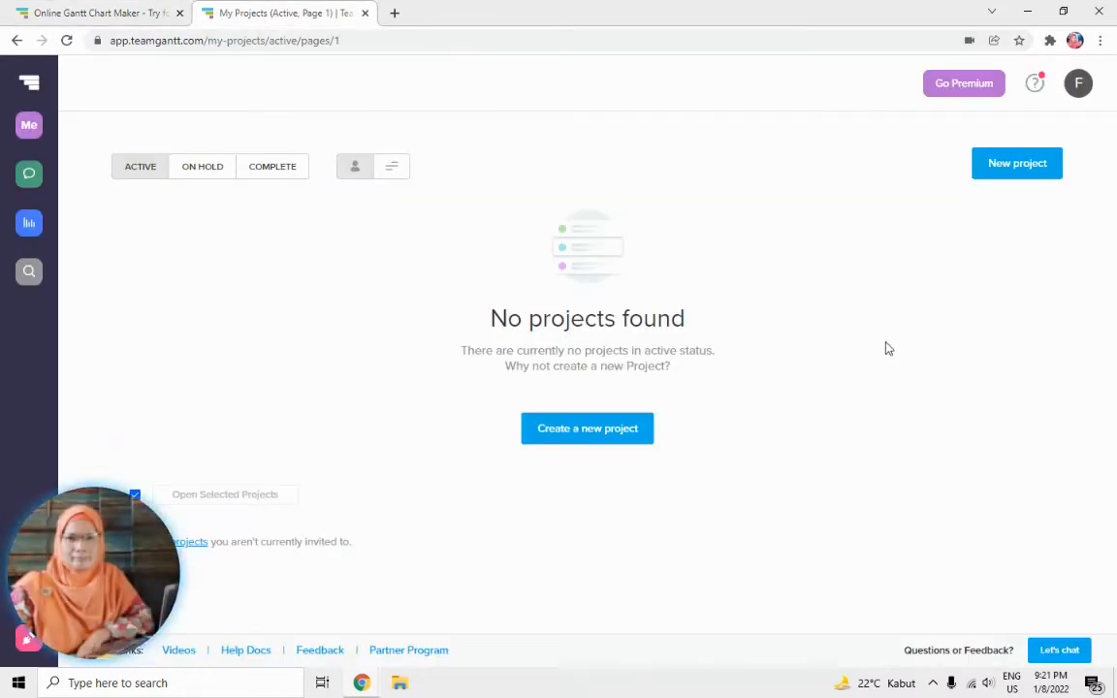
{"action": "left_click", "coordinate": [635, 437]}
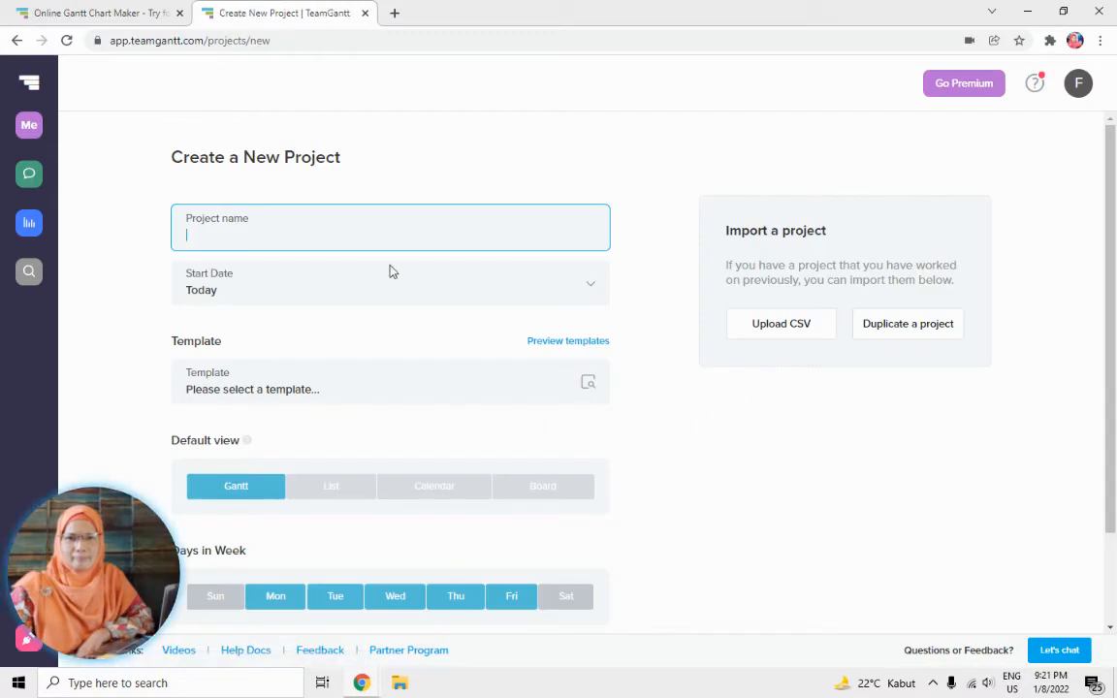
{"action": "type", "text": "we"}
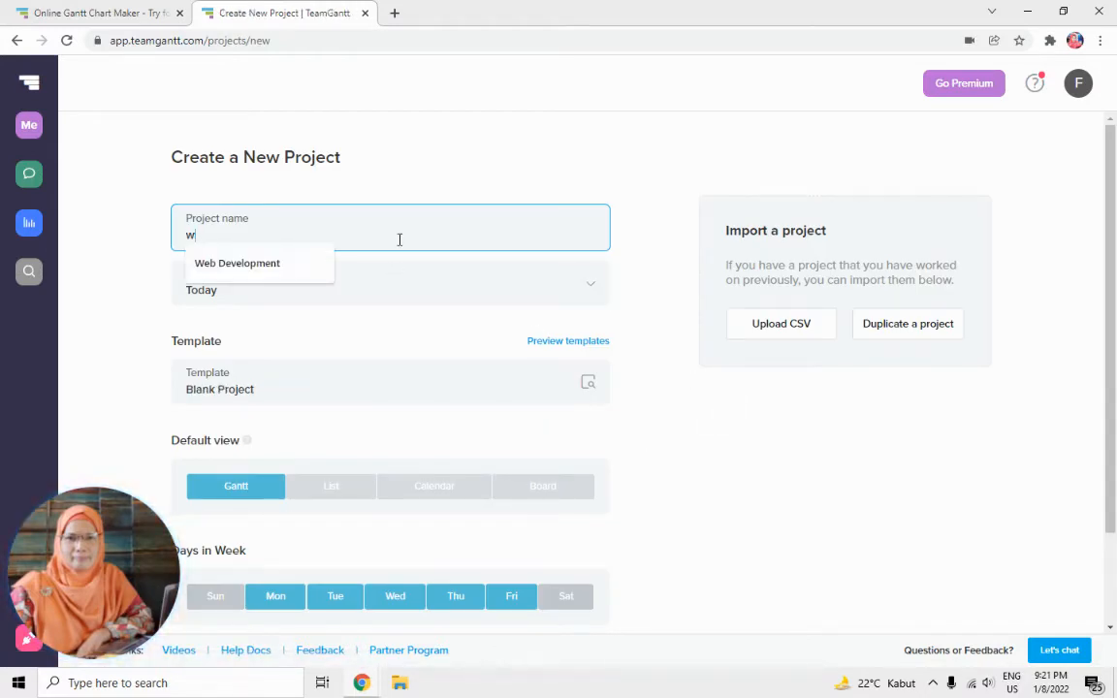
{"action": "left_click", "coordinate": [309, 264]}
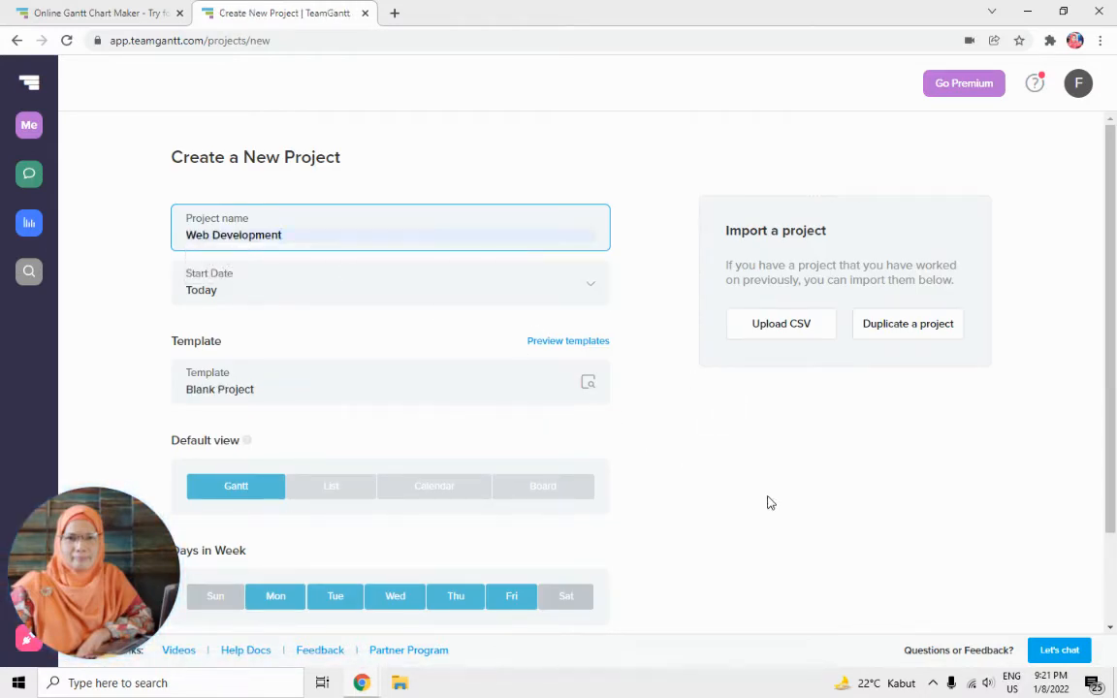
{"action": "scroll", "coordinate": [769, 502], "scroll_direction": "down", "scroll_amount": 2}
{"action": "left_click", "coordinate": [485, 595]}
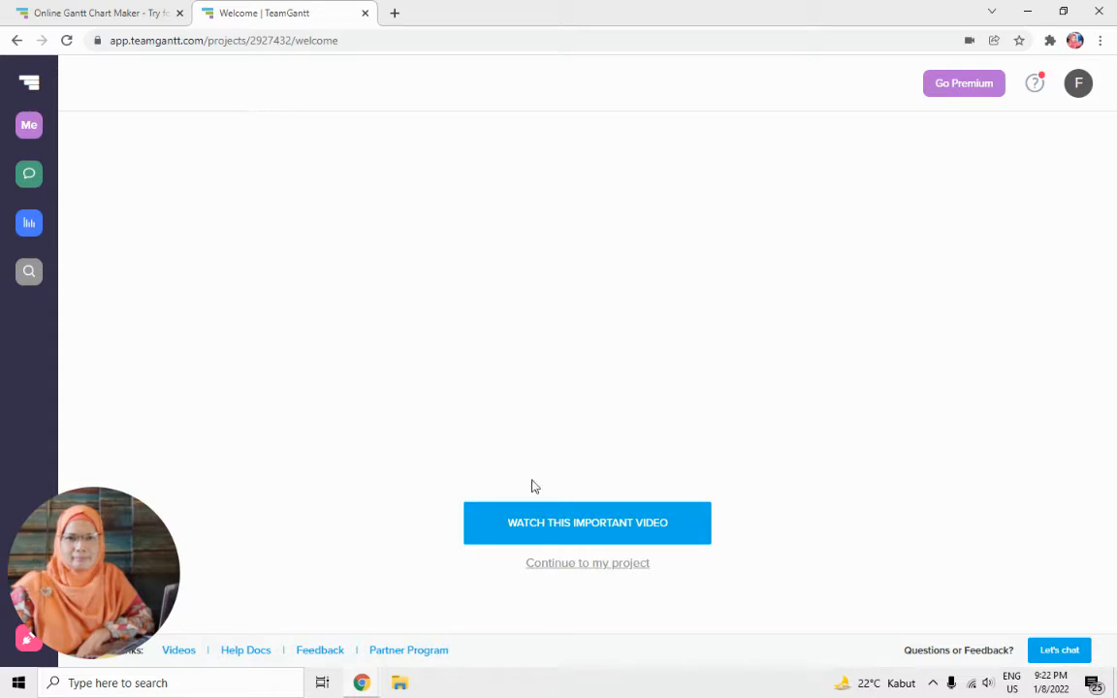
{"action": "left_click", "coordinate": [579, 566]}
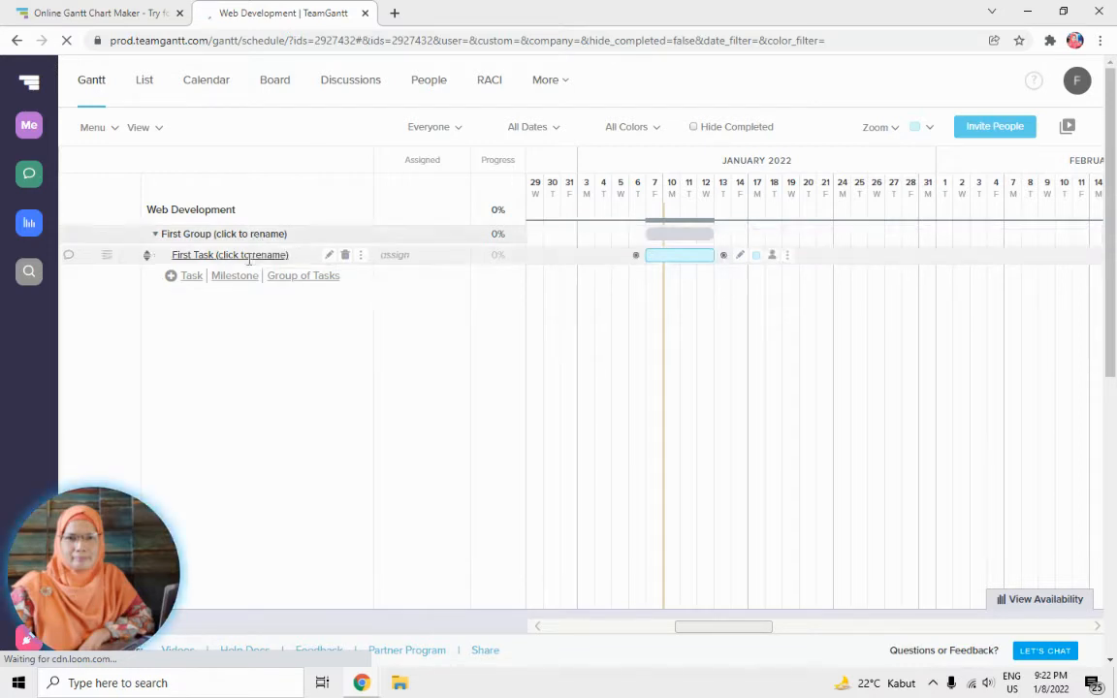
Rename the first task group to Requirement.
{"action": "left_click", "coordinate": [200, 235]}
{"action": "type", "text": "P"}
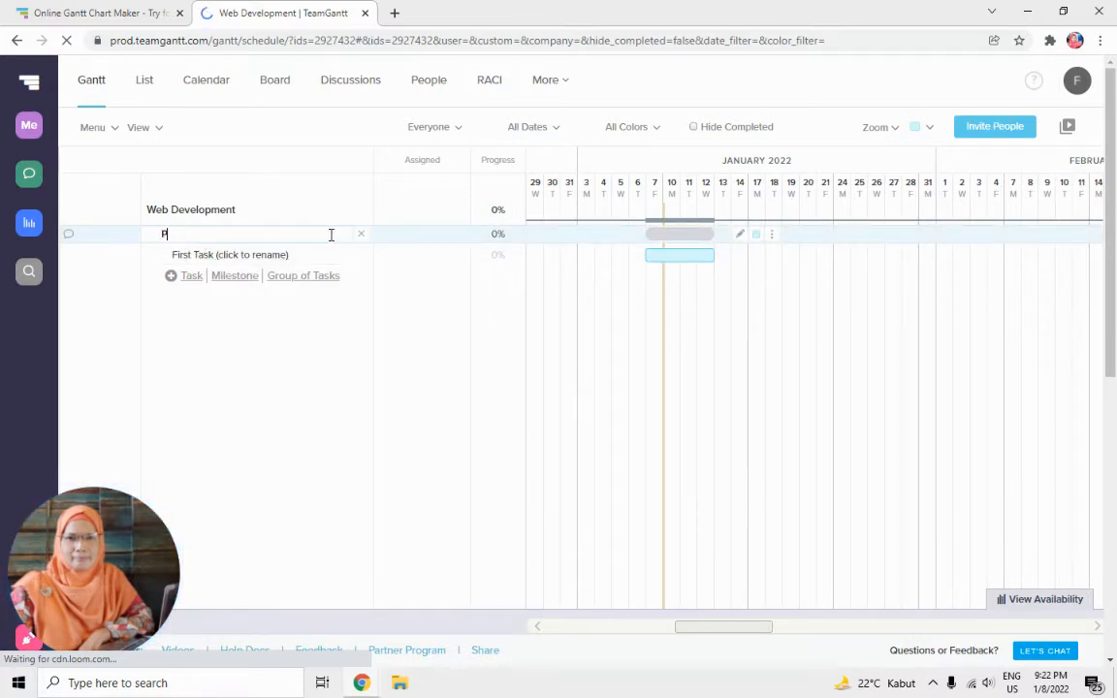
{"action": "key", "text": "BackSpace"}
{"action": "key", "text": "BackSpace"}
{"action": "type", "text": "Requirement"}
{"action": "key", "text": "Return"}
Rename the first task in the Requirement group to "1.1. Scope Definition".
{"action": "left_click", "coordinate": [221, 257]}
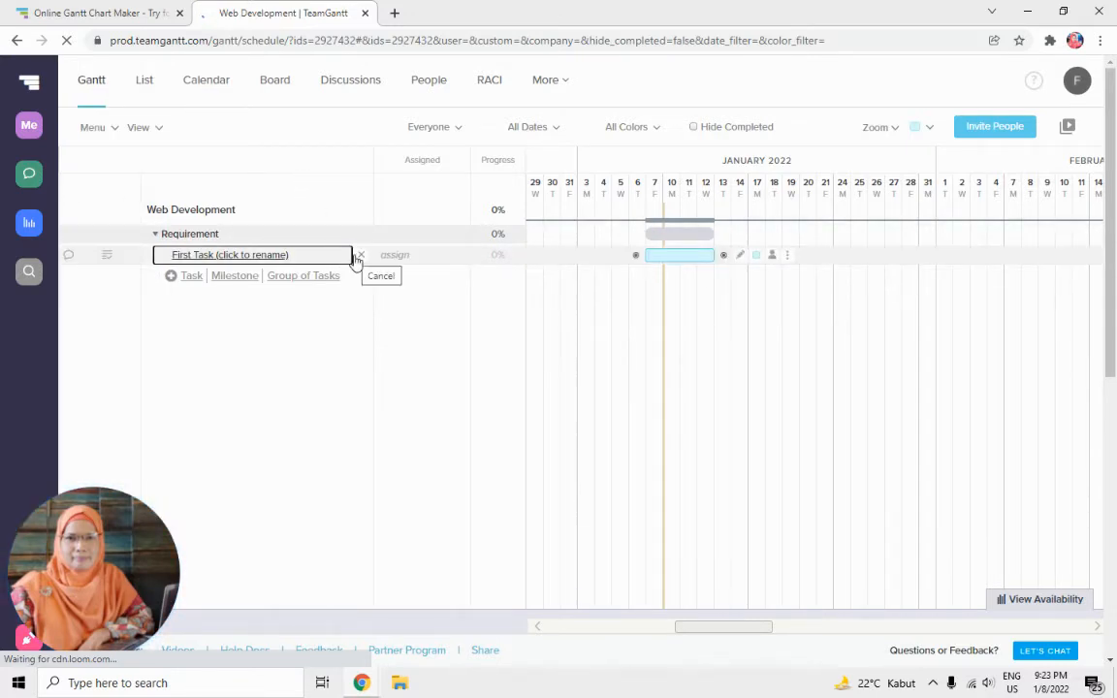
{"action": "left_click_drag", "start_coordinate": [288, 257], "coordinate": [216, 255]}
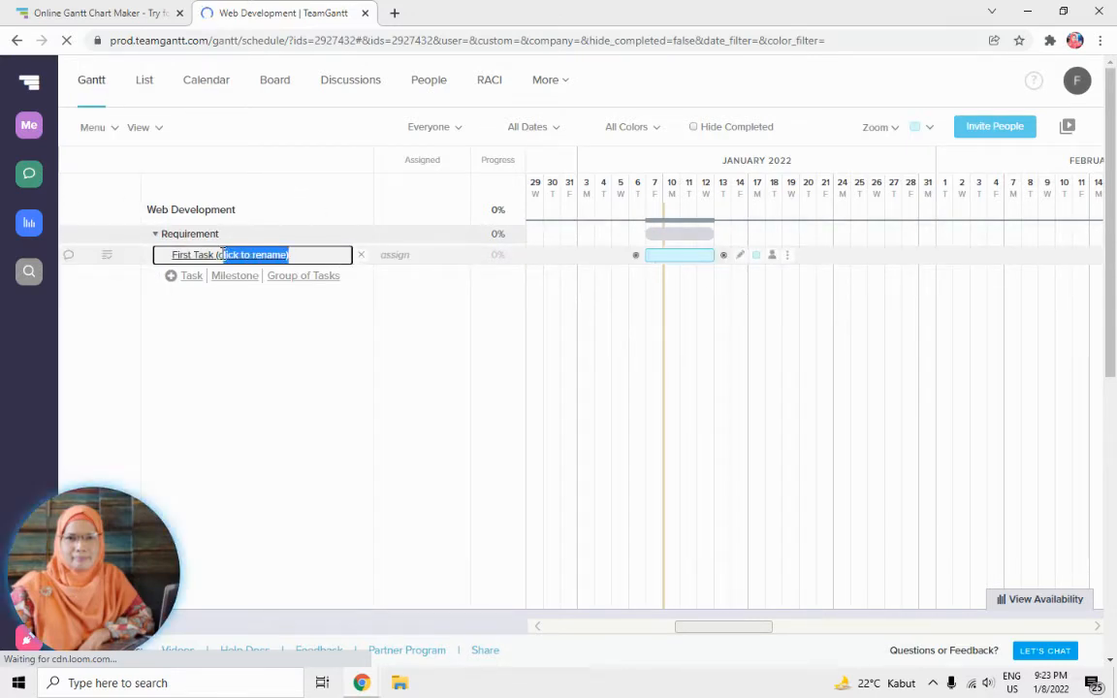
{"action": "key", "text": "BackSpace"}
{"action": "key", "text": "BackSpace"}
{"action": "key", "text": "BackSpace"}
{"action": "key", "text": "BackSpace"}
{"action": "key", "text": "BackSpace"}
{"action": "key", "text": "BackSpace"}
{"action": "key", "text": "BackSpace"}
{"action": "key", "text": "BackSpace"}
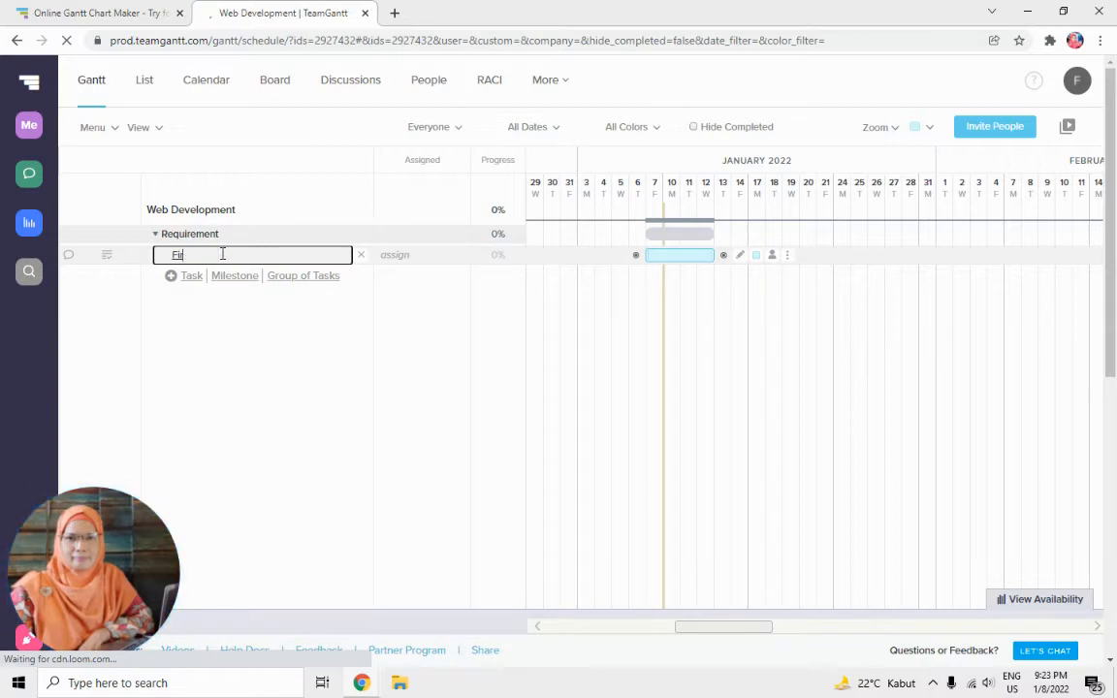
{"action": "key", "text": "BackSpace"}
{"action": "type", "text": "1.1."}
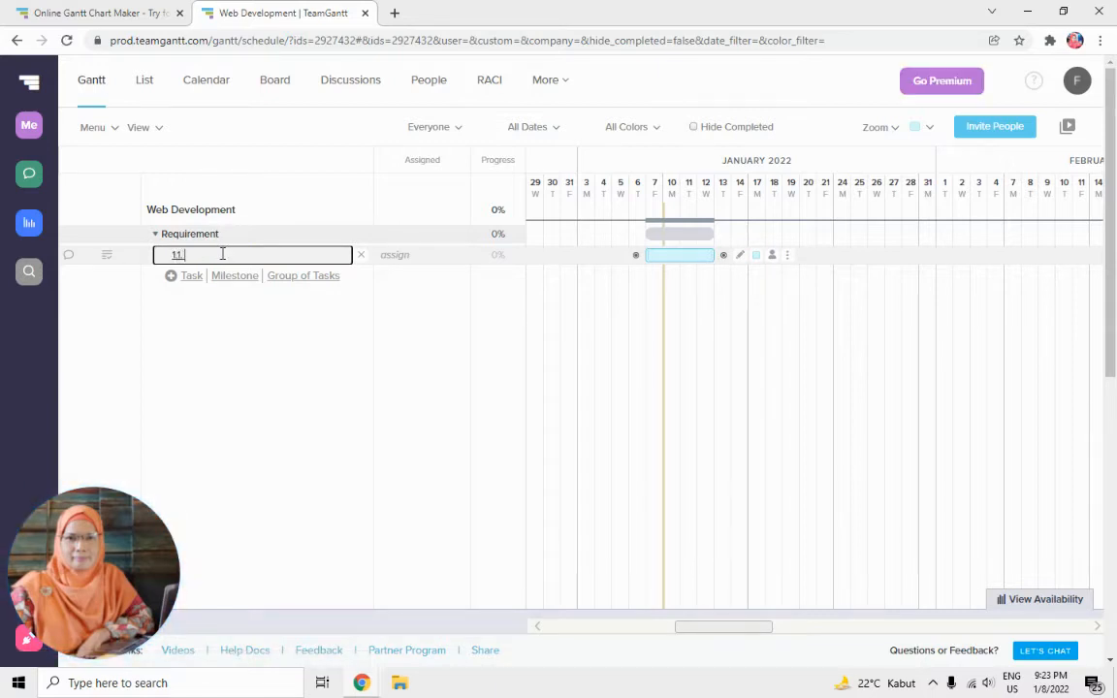
{"action": "type", "text": " B"}
{"action": "type", "text": "cope De"}
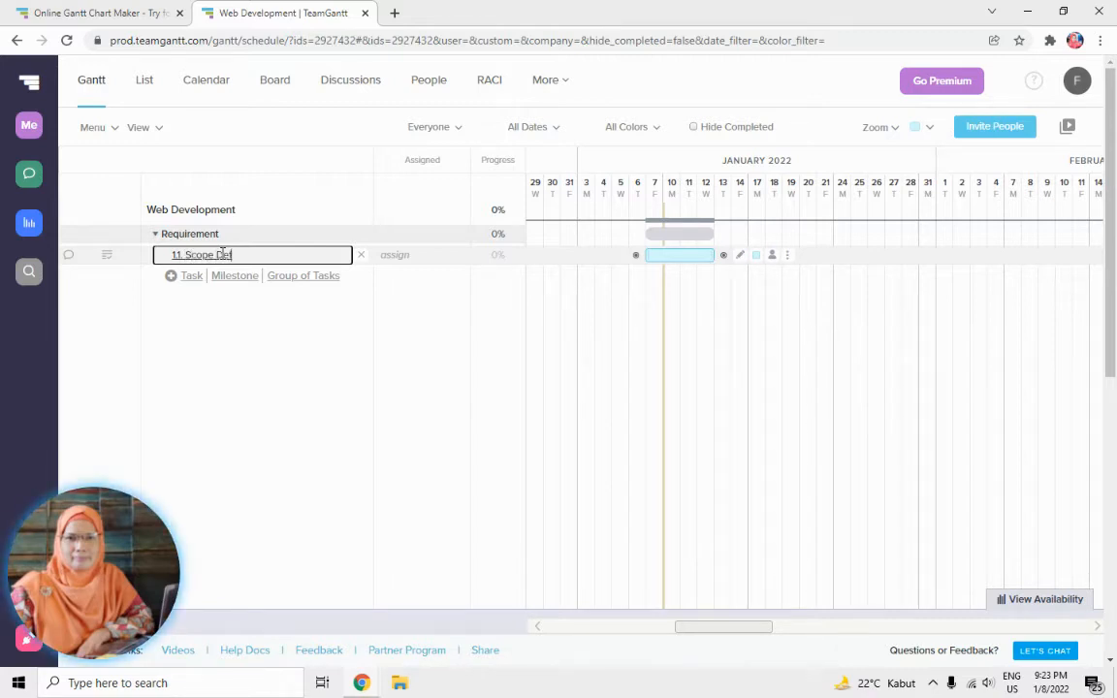
{"action": "type", "text": "finition"}
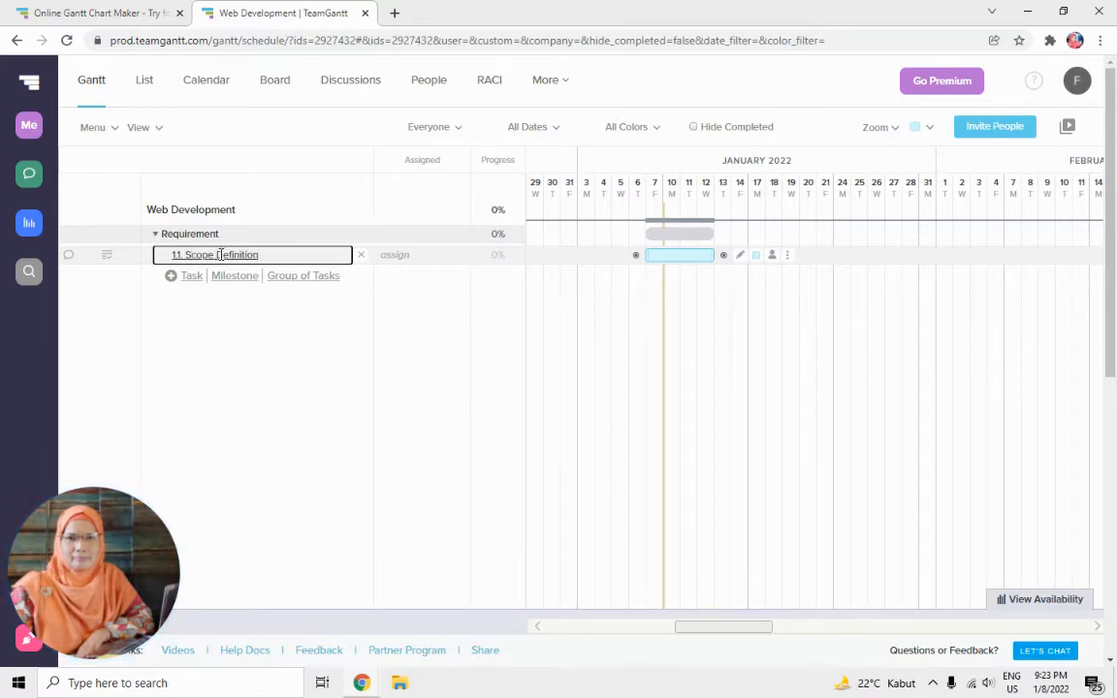
Add a task named "1.2. Requirement Priority" to the Requirement group.
{"action": "left_click", "coordinate": [185, 278]}
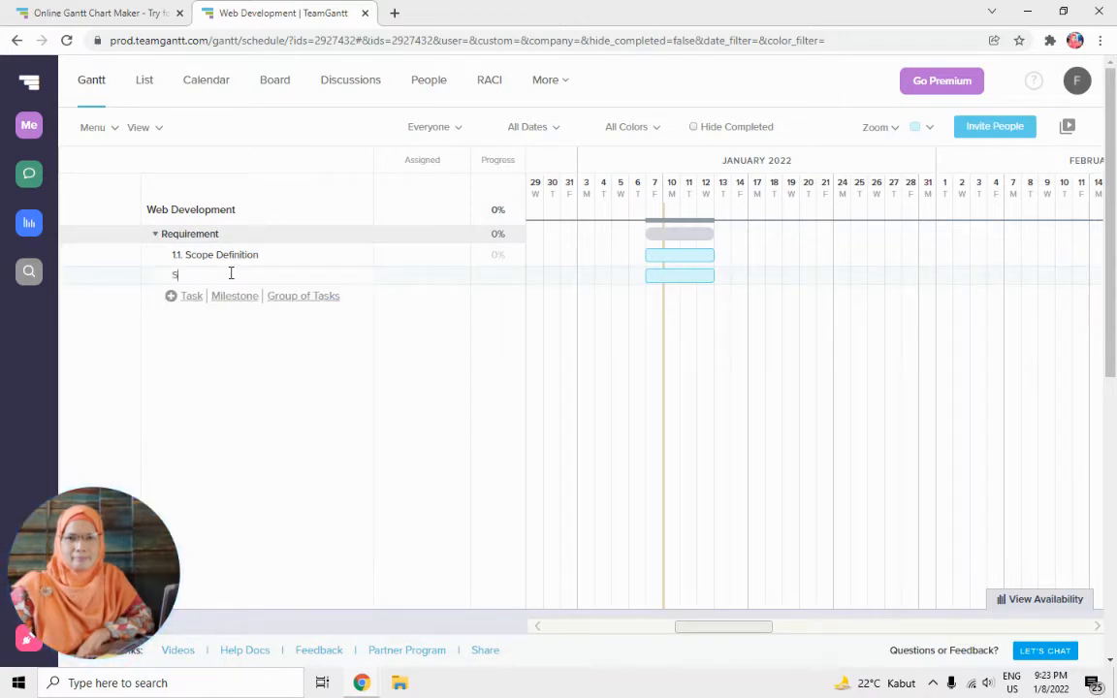
{"action": "key", "text": "BackSpace"}
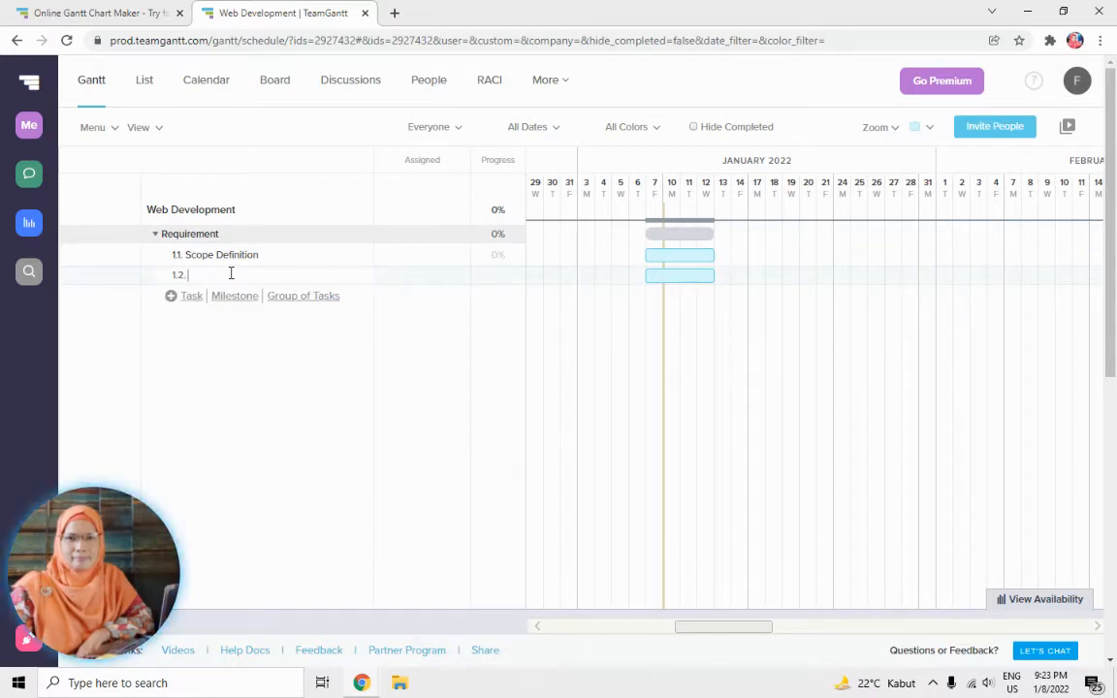
{"action": "type", "text": "Requirement Priority"}
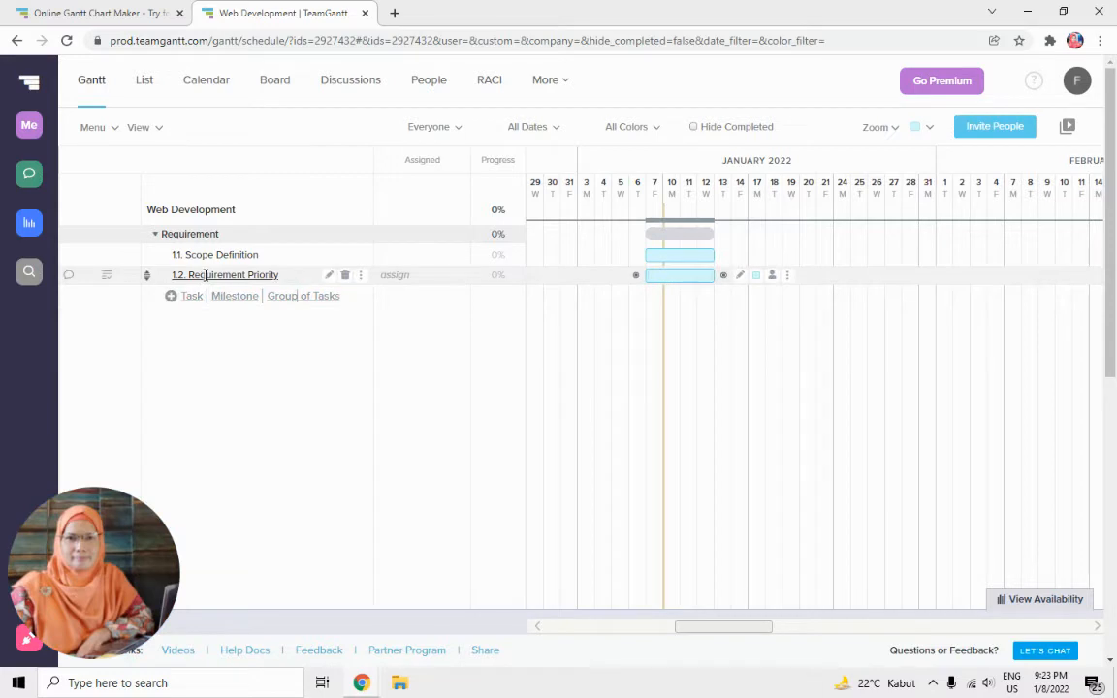
{"action": "left_click", "coordinate": [360, 276]}
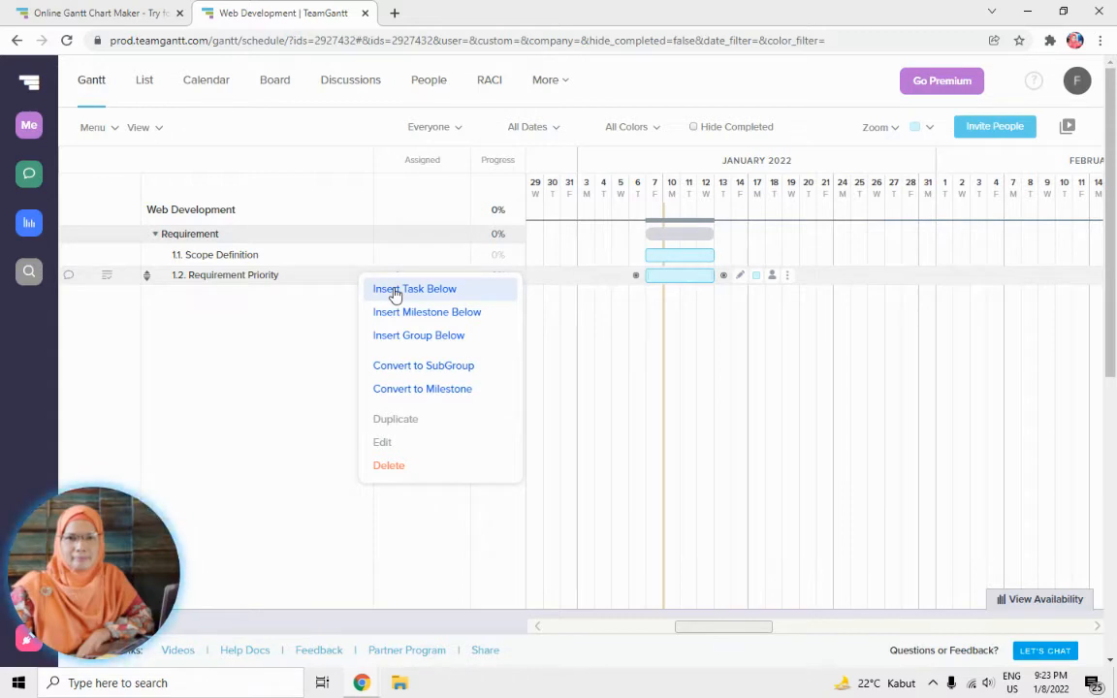
{"action": "left_click", "coordinate": [395, 291]}
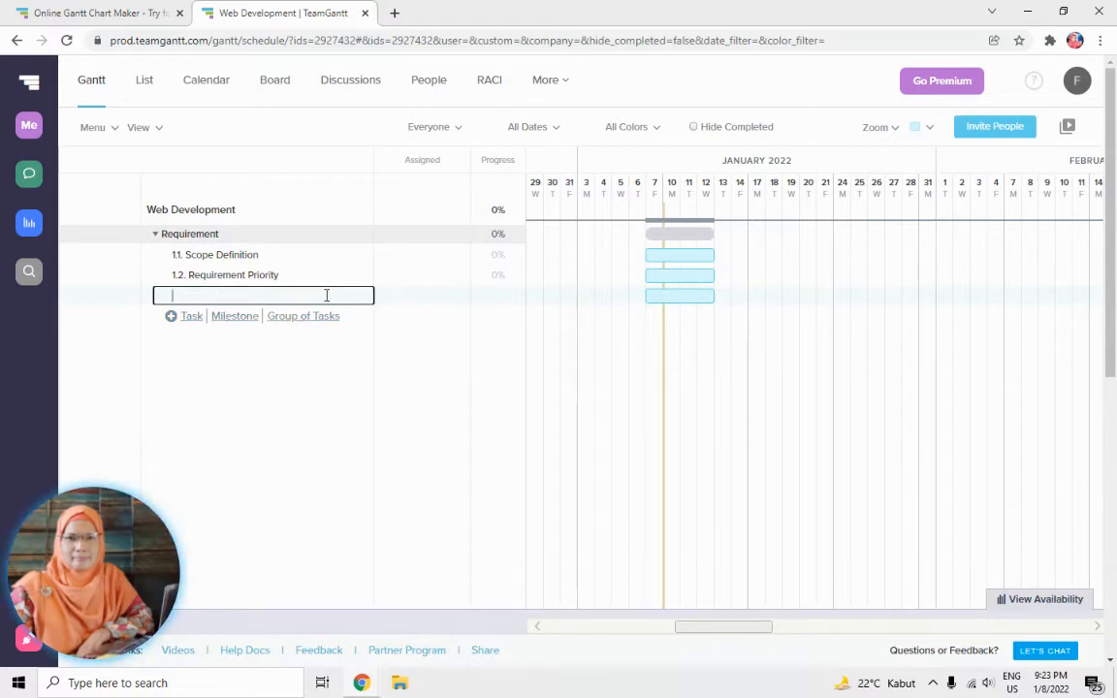
{"action": "type", "text": "1"}
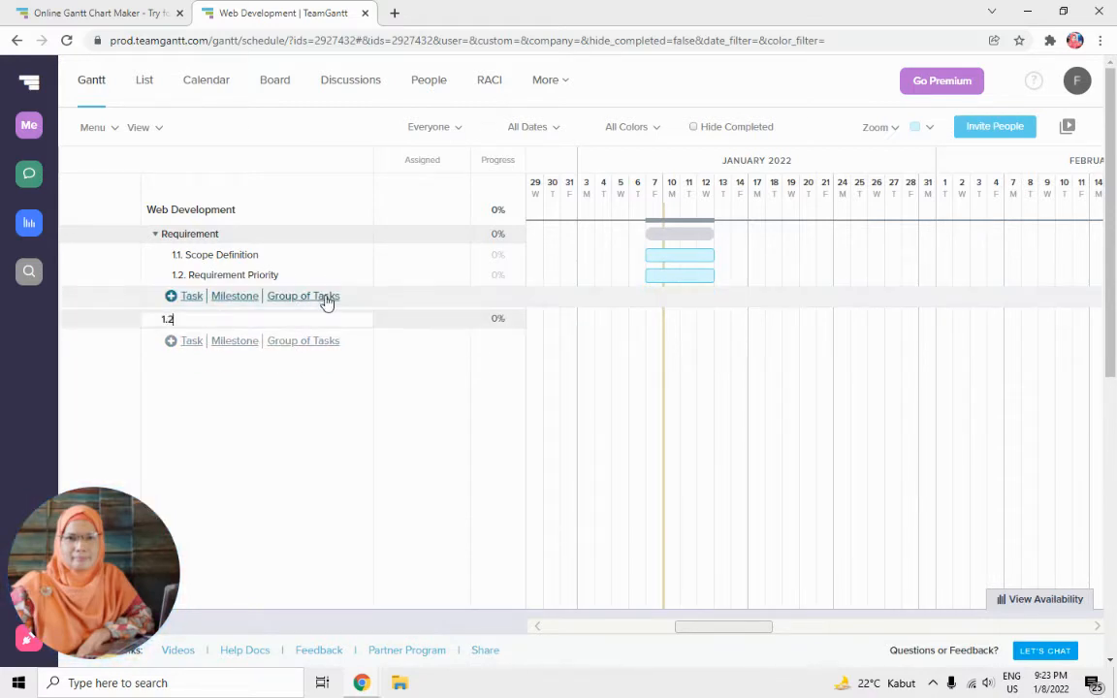
Add a task group named "2. Design" directly below the Requirement group.
{"action": "left_click", "coordinate": [327, 303]}
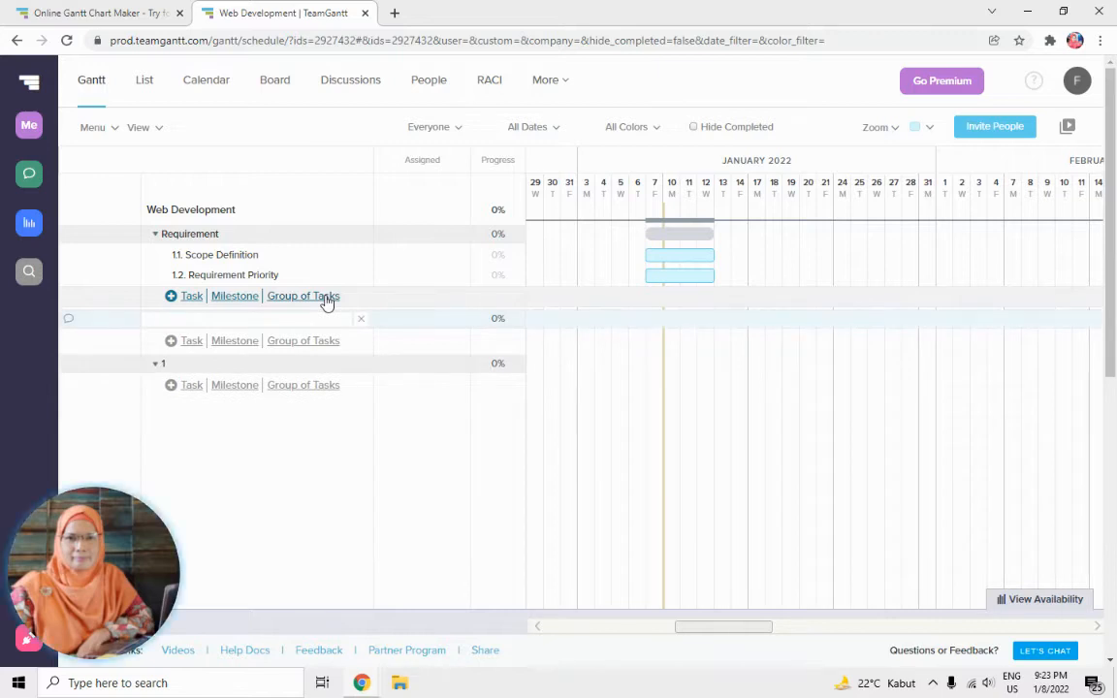
{"action": "type", "text": "1.3."}
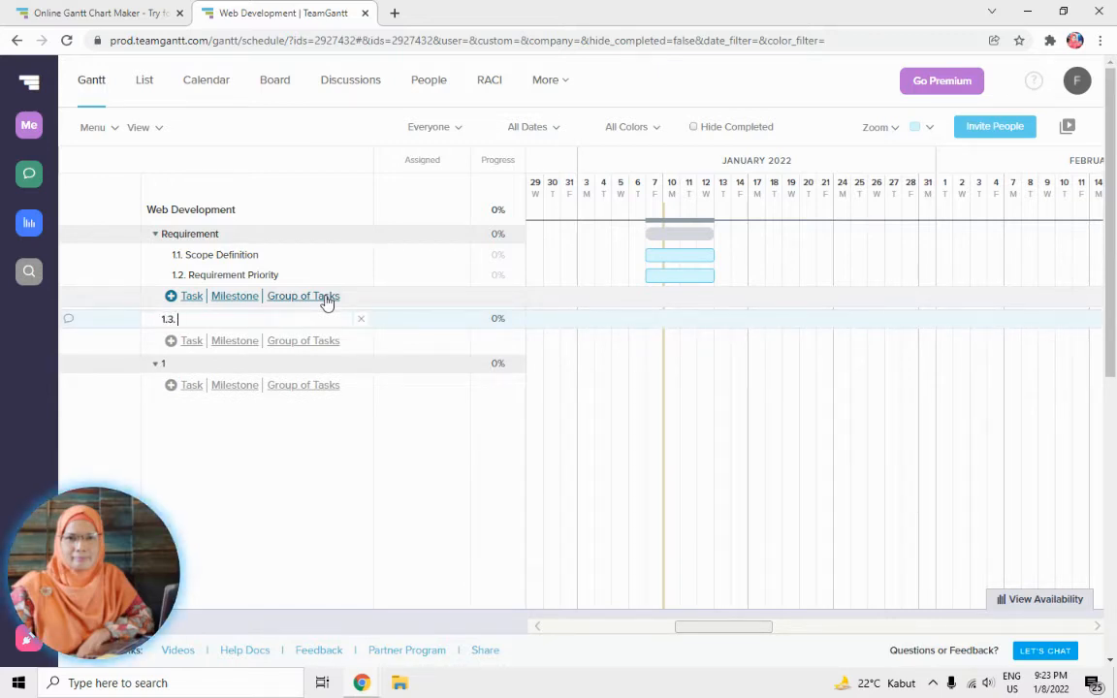
{"action": "key", "text": "BackSpace"}
{"action": "key", "text": "BackSpace"}
{"action": "key", "text": "BackSpace"}
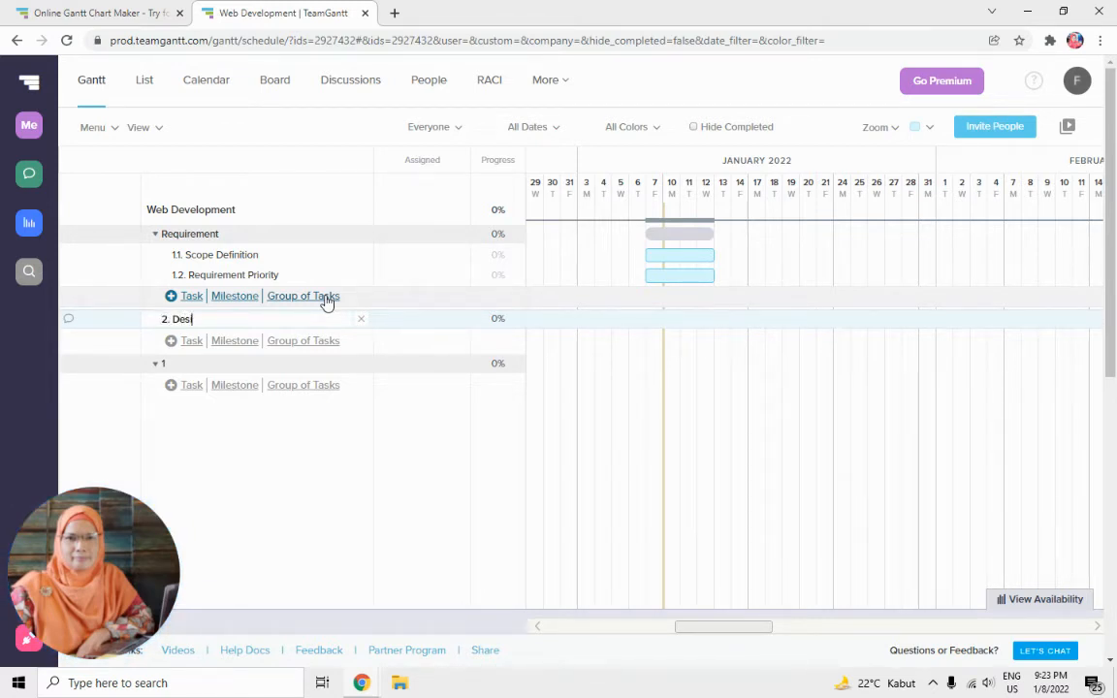
{"action": "key", "text": "BackSpace"}
{"action": "key", "text": "BackSpace"}
{"action": "type", "text": "gn"}
{"action": "key", "text": "Return"}
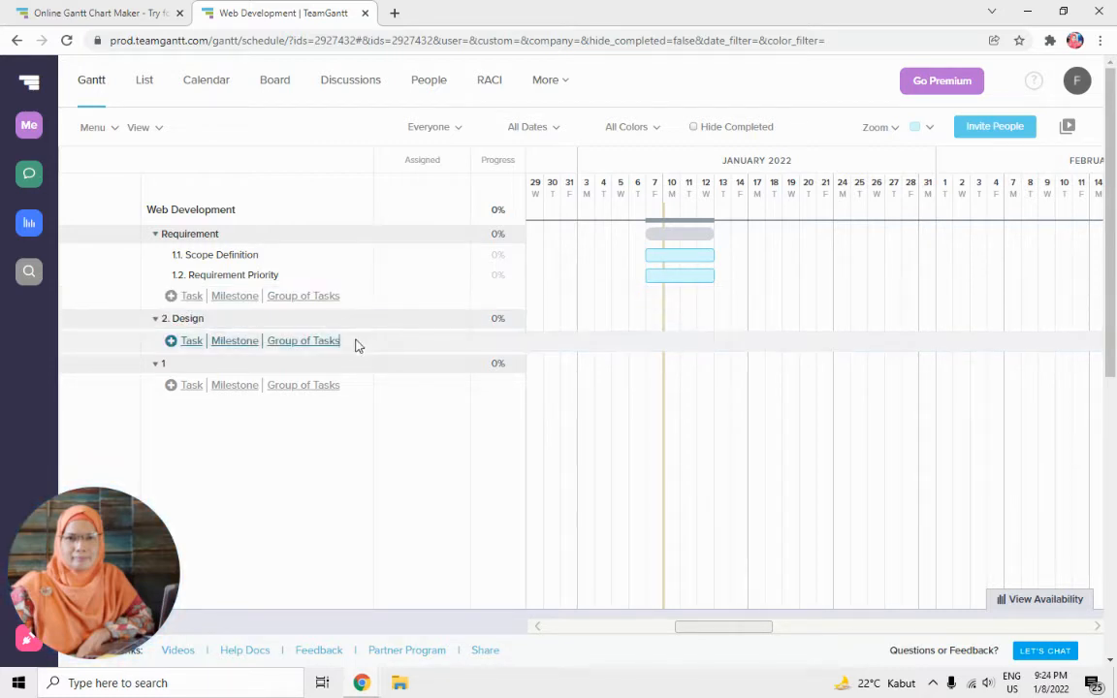
Add the task "1.3. Requirement Validation" and the milestone "1.4. Kickoff Meeting" to the Requirement group.
{"action": "left_click", "coordinate": [192, 296]}
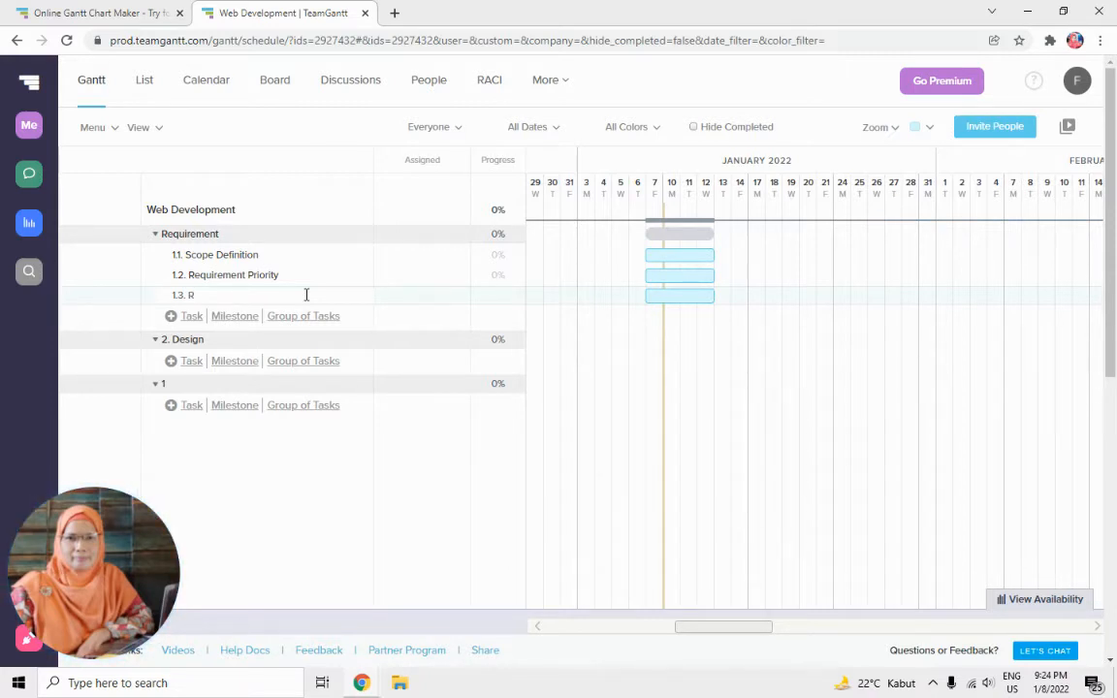
{"action": "type", "text": "irement Validation"}
{"action": "left_click", "coordinate": [338, 276]}
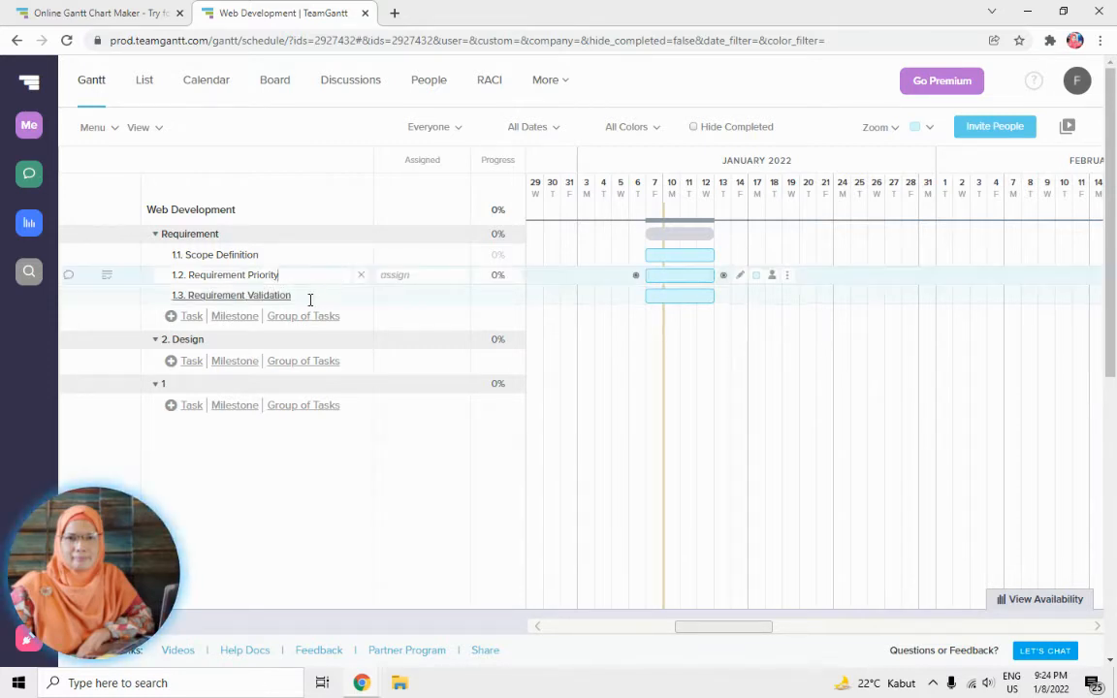
{"action": "left_click", "coordinate": [238, 320]}
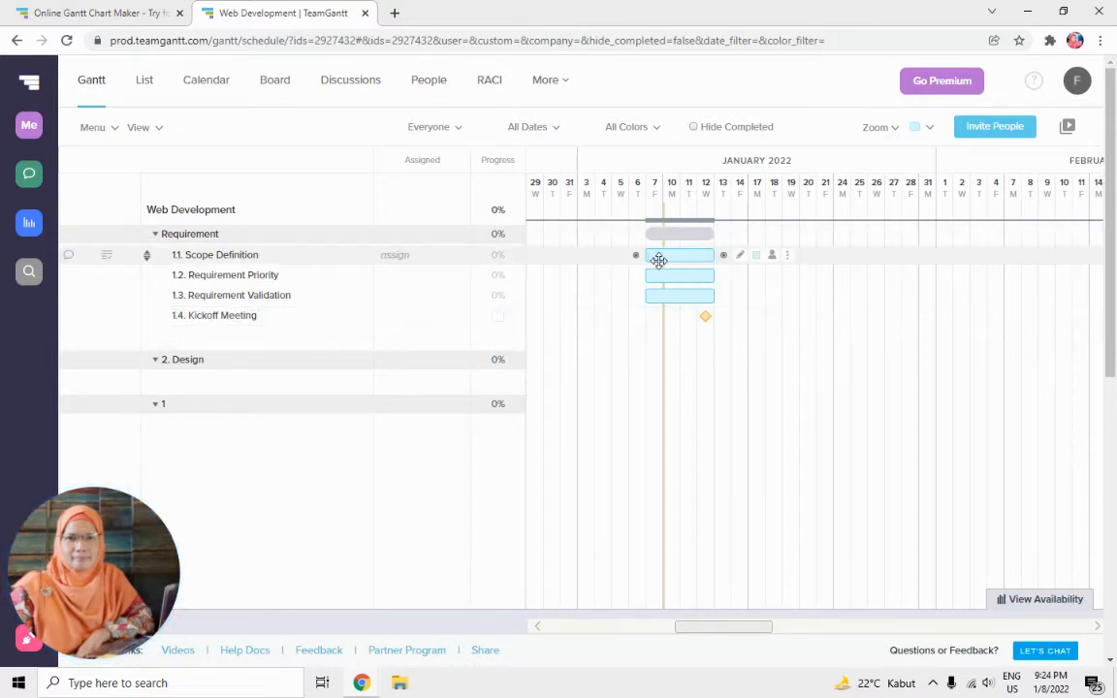
Reschedule Scope Definition and Requirement Priority to start December 15, Requirement Validation to start December 17, and Kickoff Meeting to December 24, 2021.
{"action": "mouse_move", "coordinate": [659, 260]}
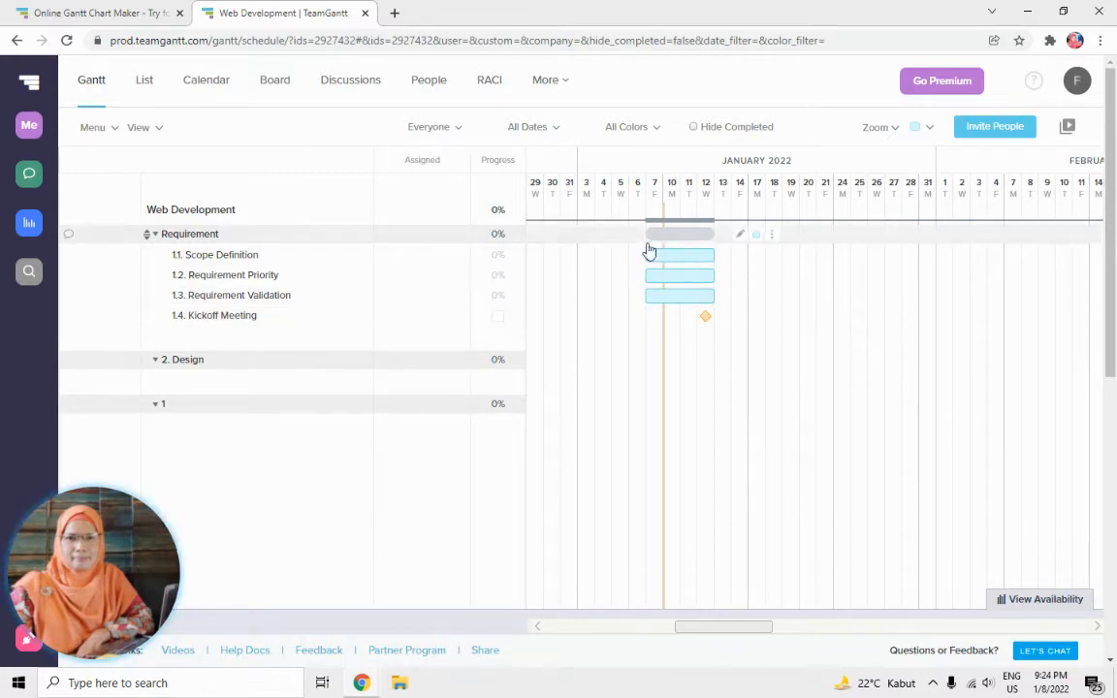
{"action": "left_click_drag", "start_coordinate": [739, 635], "coordinate": [702, 631]}
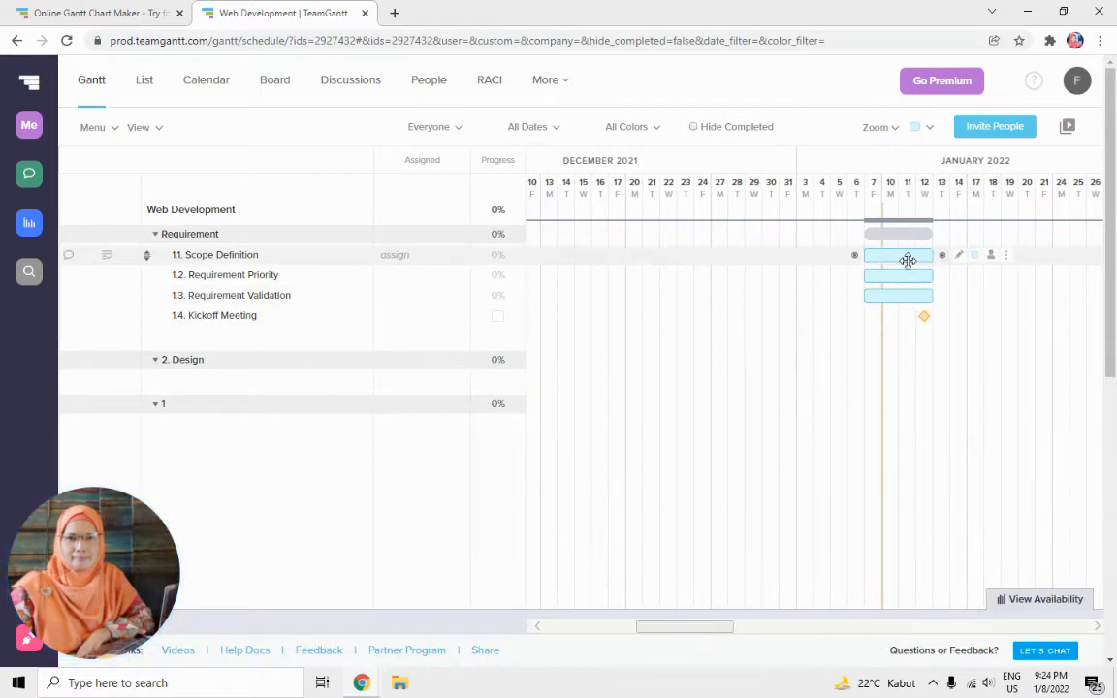
{"action": "left_click_drag", "start_coordinate": [906, 257], "coordinate": [615, 258]}
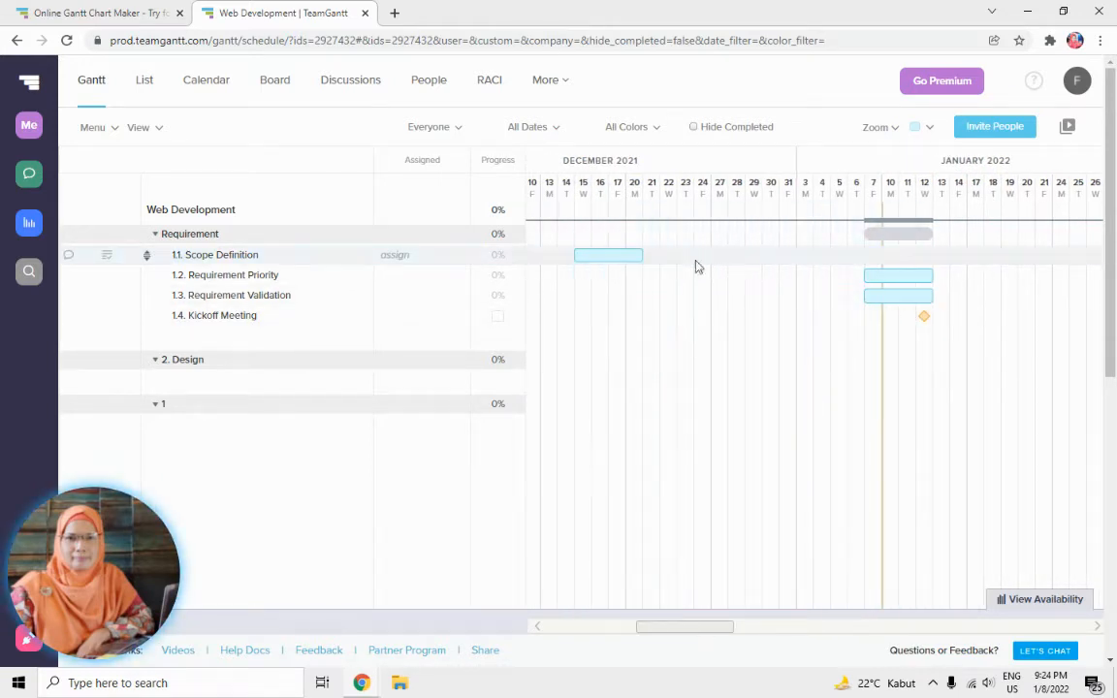
{"action": "left_click_drag", "start_coordinate": [887, 276], "coordinate": [608, 282]}
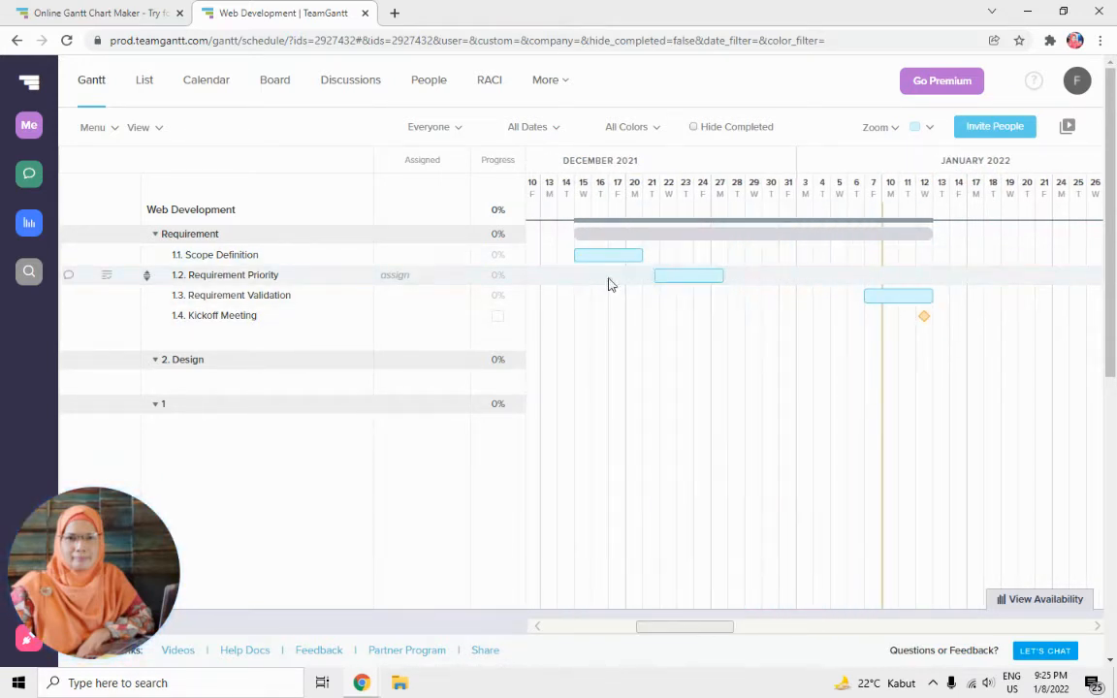
{"action": "left_click_drag", "start_coordinate": [917, 301], "coordinate": [586, 280]}
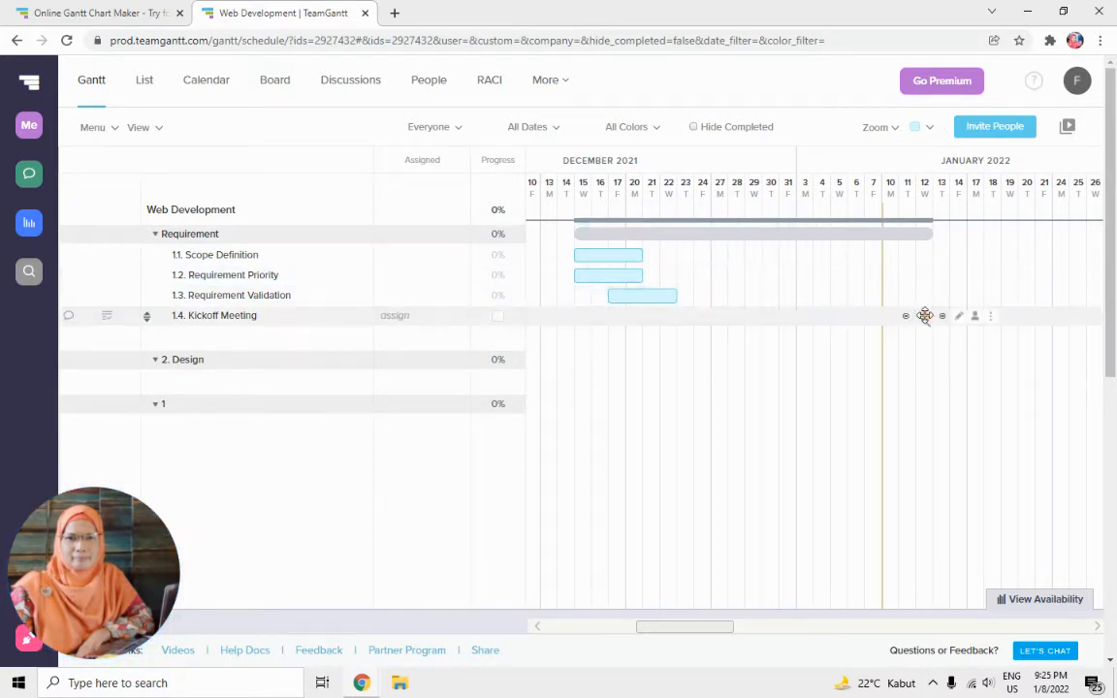
{"action": "left_click_drag", "start_coordinate": [924, 316], "coordinate": [702, 317]}
Reschedule Scope Definition and Requirement Priority to end November 12, Requirement Validation to end November 15, and Kickoff Meeting to November 23, 2021.
{"action": "left_click_drag", "start_coordinate": [718, 626], "coordinate": [641, 626]}
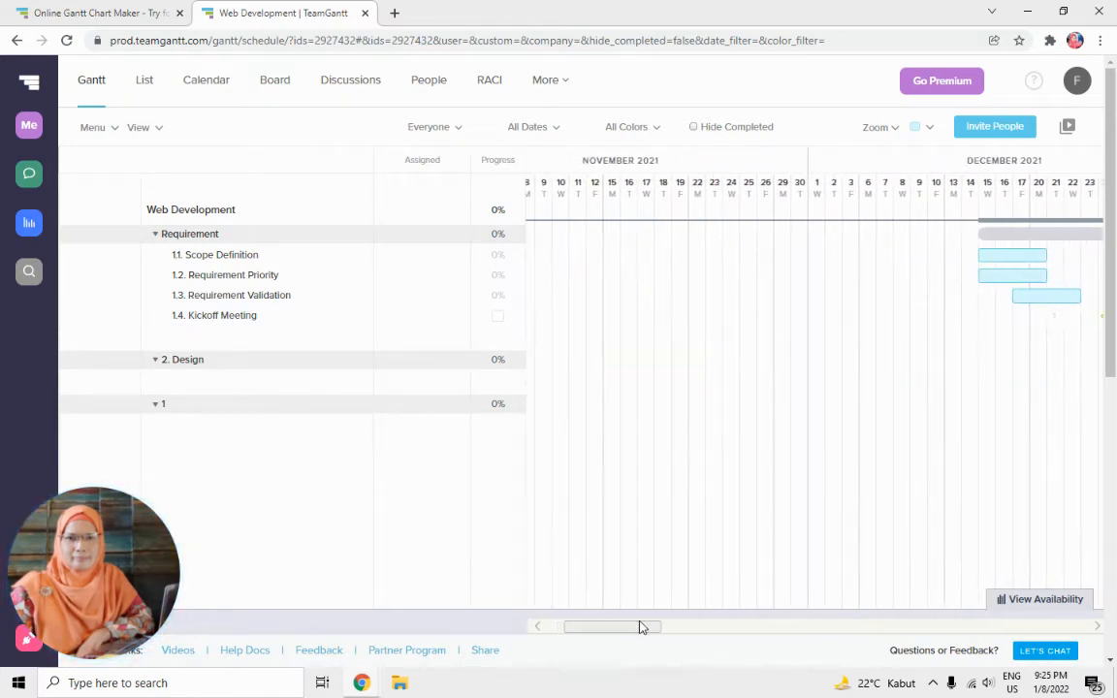
{"action": "left_click_drag", "start_coordinate": [987, 257], "coordinate": [541, 253]}
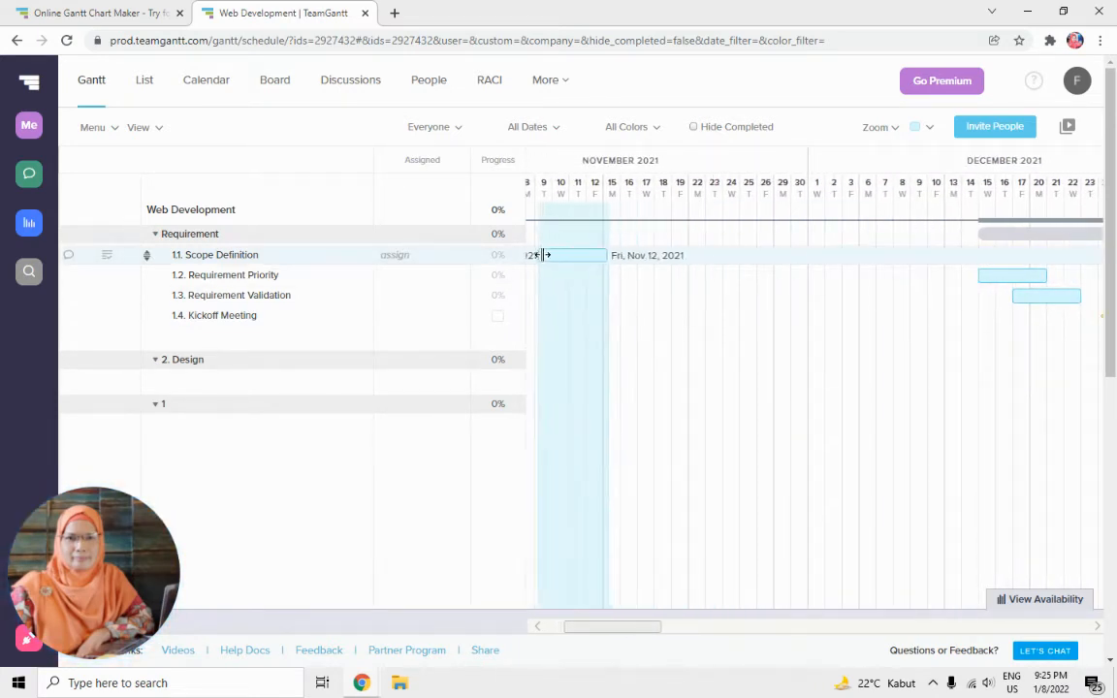
{"action": "left_click_drag", "start_coordinate": [1031, 274], "coordinate": [587, 295]}
{"action": "left_click_drag", "start_coordinate": [1034, 300], "coordinate": [572, 296]}
{"action": "left_click_drag", "start_coordinate": [652, 626], "coordinate": [660, 629]}
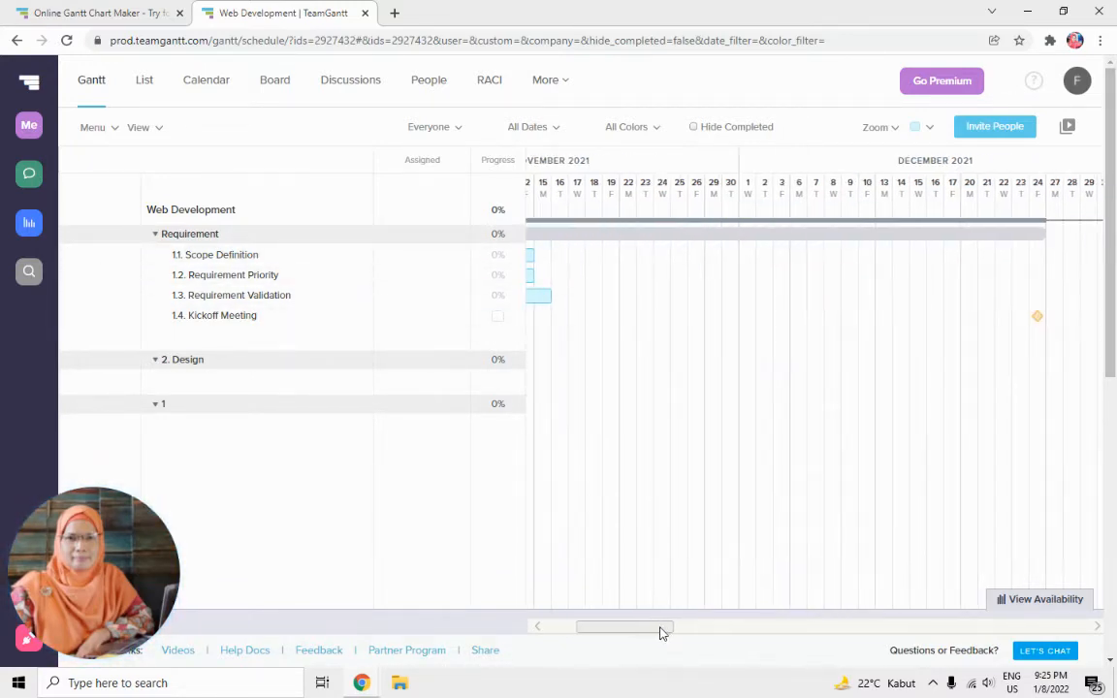
{"action": "left_click_drag", "start_coordinate": [1036, 316], "coordinate": [630, 340]}
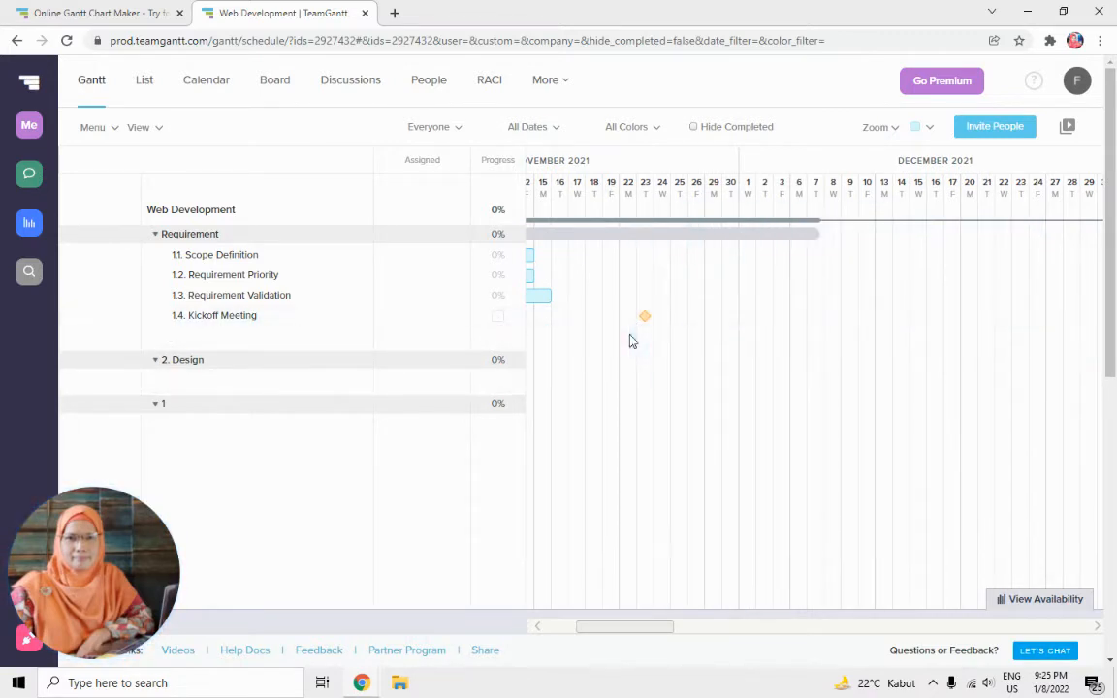
Reschedule Scope Definition to end November 4 and Requirement Priority to November 2–5, 2021, declining the offer to make the project start earlier.
{"action": "left_click_drag", "start_coordinate": [623, 626], "coordinate": [567, 625]}
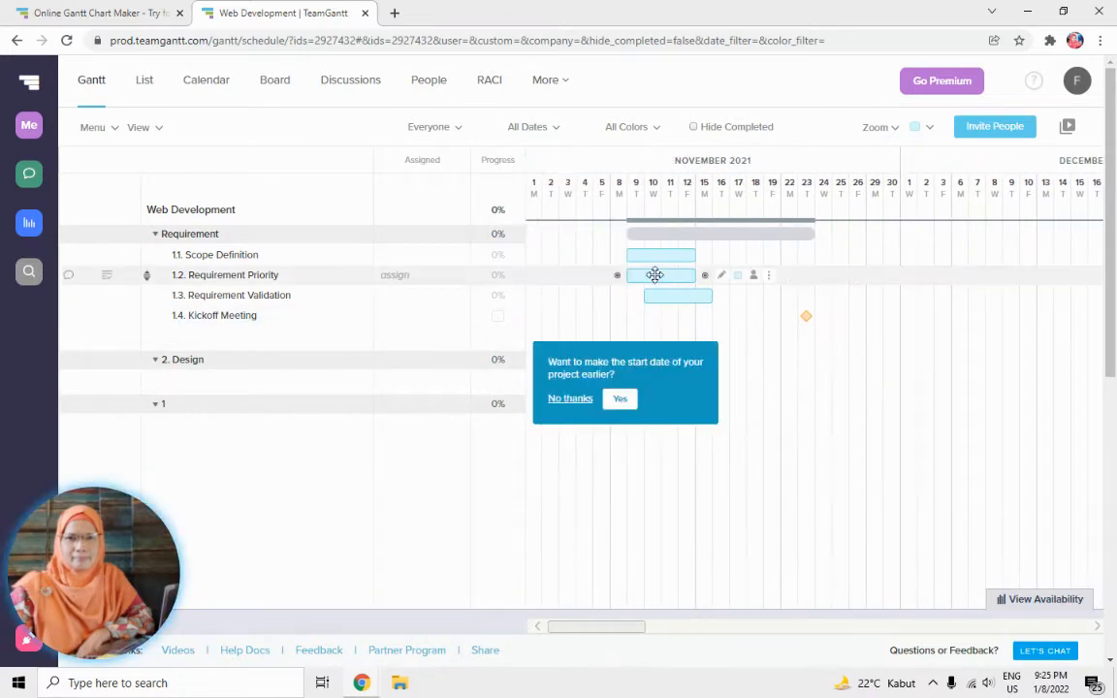
{"action": "left_click_drag", "start_coordinate": [651, 248], "coordinate": [554, 241]}
{"action": "left_click_drag", "start_coordinate": [650, 277], "coordinate": [564, 276]}
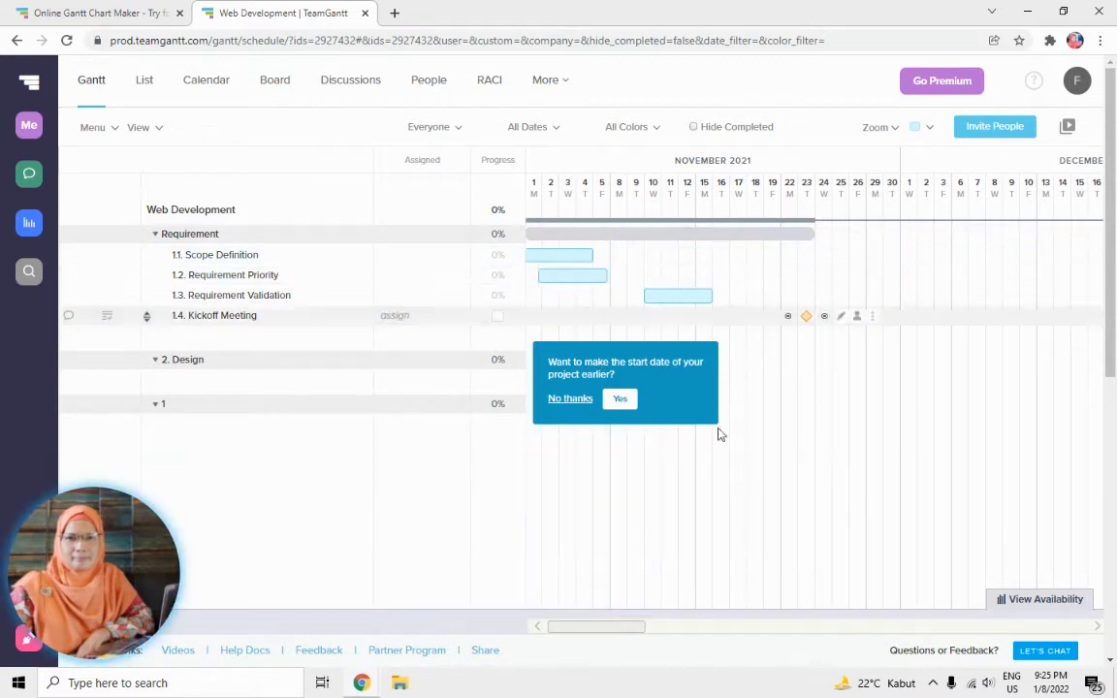
{"action": "left_click", "coordinate": [570, 398]}
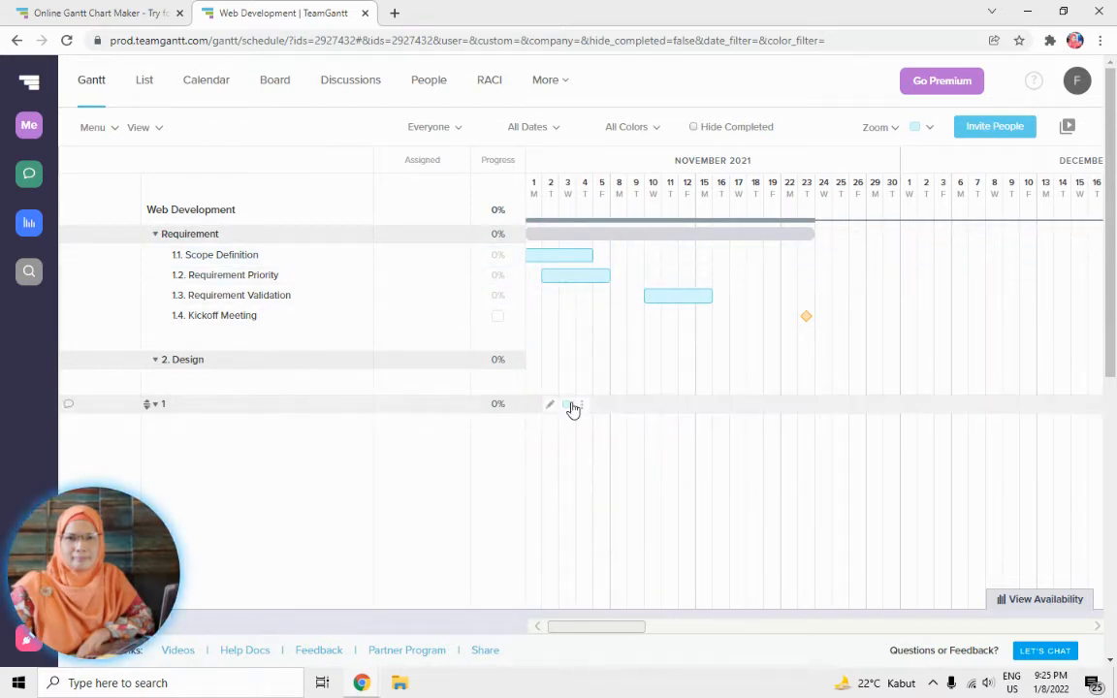
Reschedule Requirement Priority to November 4–9, Requirement Validation to November 8–11, and the Kickoff Meeting milestone to November 12, 2021.
{"action": "left_click_drag", "start_coordinate": [690, 293], "coordinate": [582, 297]}
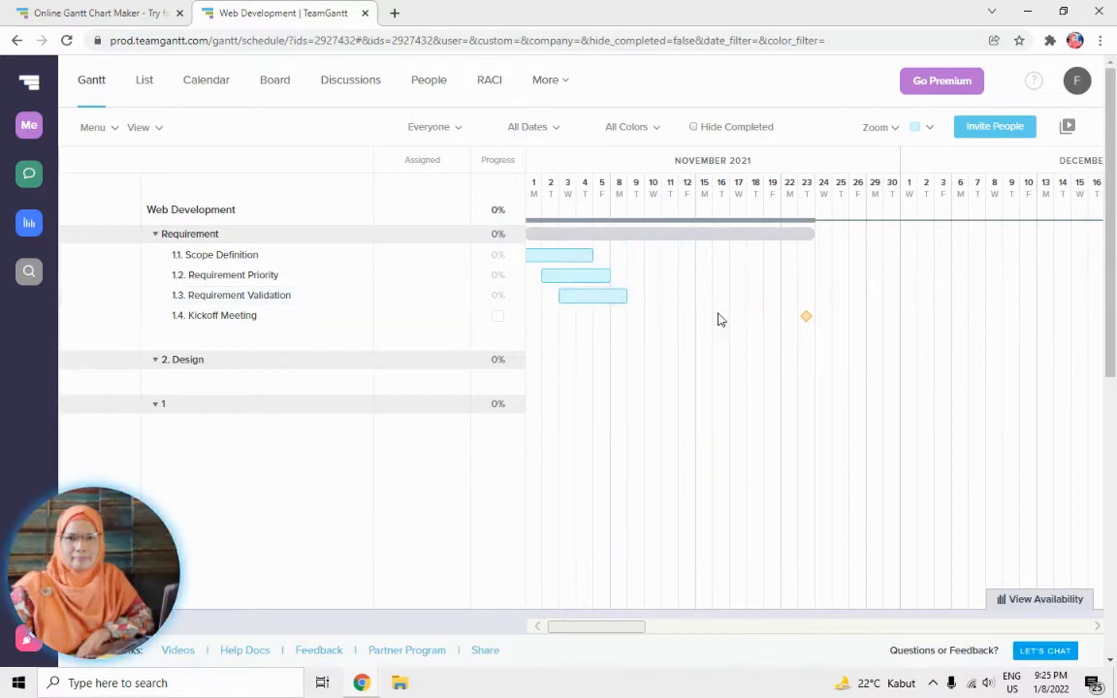
{"action": "left_click_drag", "start_coordinate": [805, 316], "coordinate": [632, 317]}
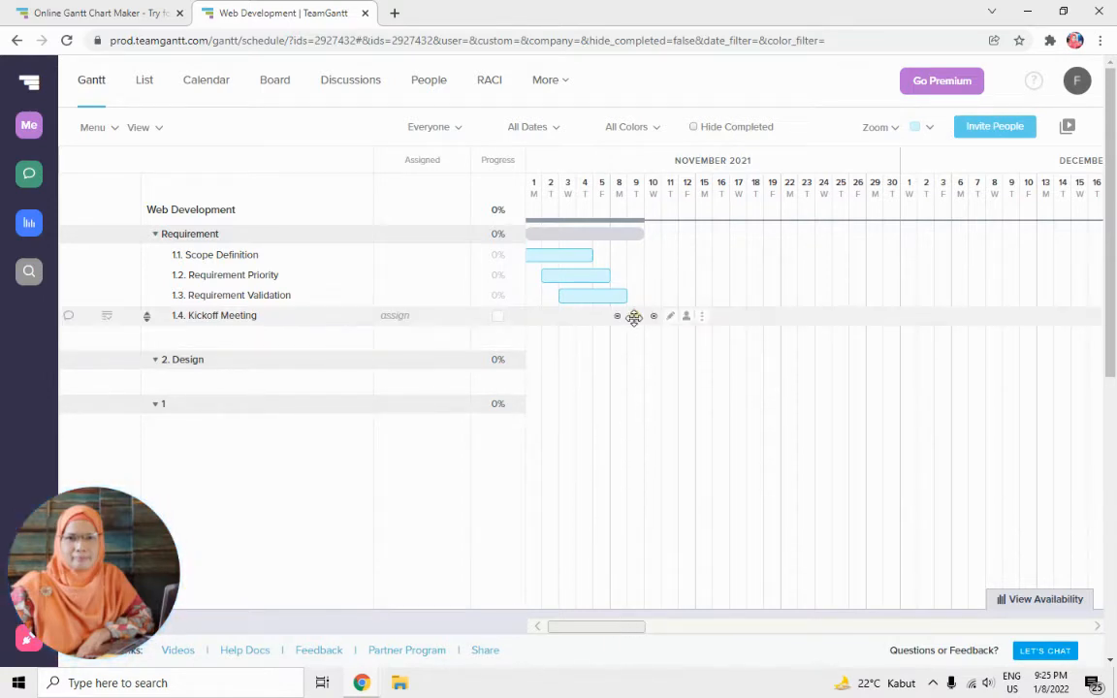
{"action": "left_click_drag", "start_coordinate": [629, 316], "coordinate": [688, 316]}
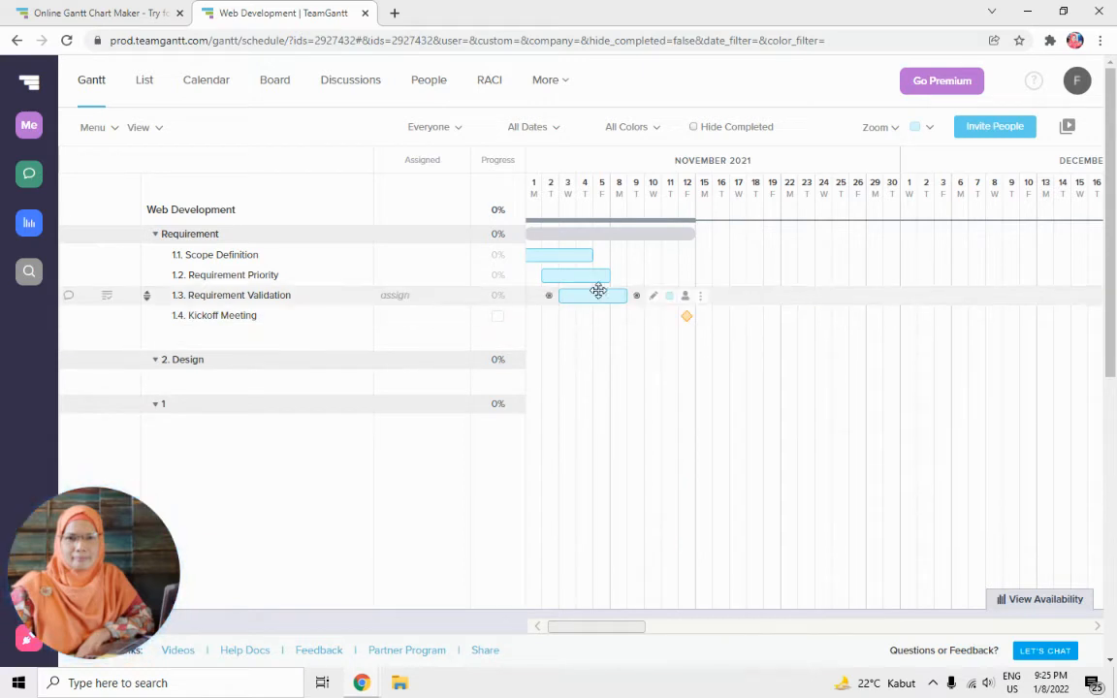
{"action": "left_click_drag", "start_coordinate": [599, 293], "coordinate": [637, 281]}
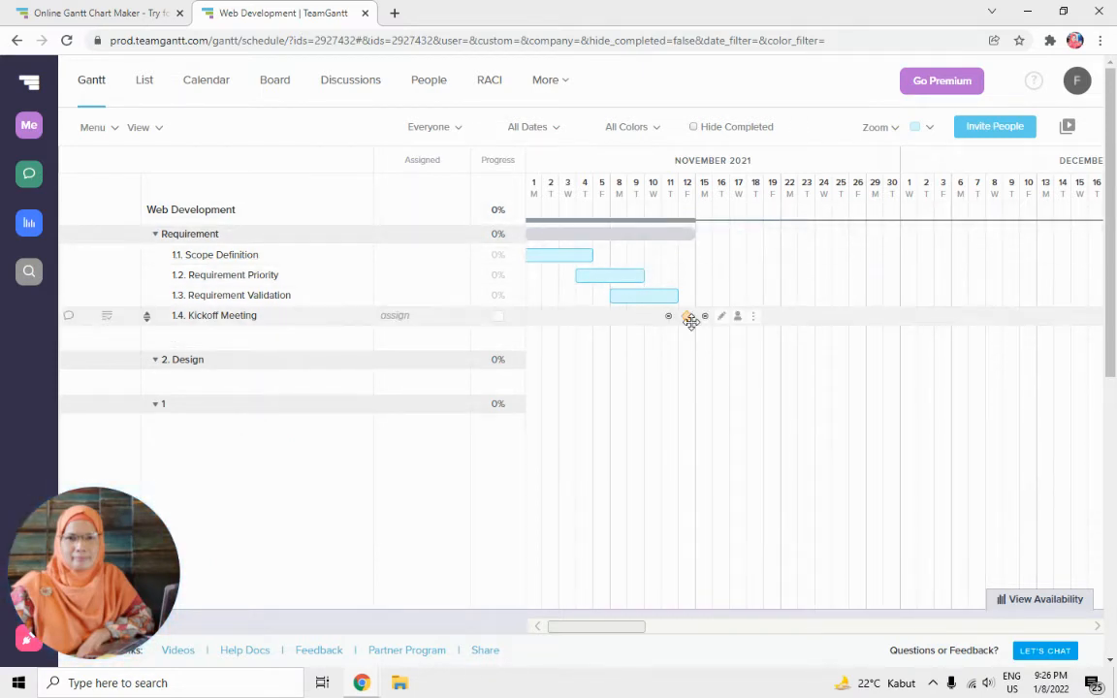
Add the tasks "2.1. UI Design" and "2.2. Database Design" to the Design group.
{"action": "mouse_move", "coordinate": [43, 351]}
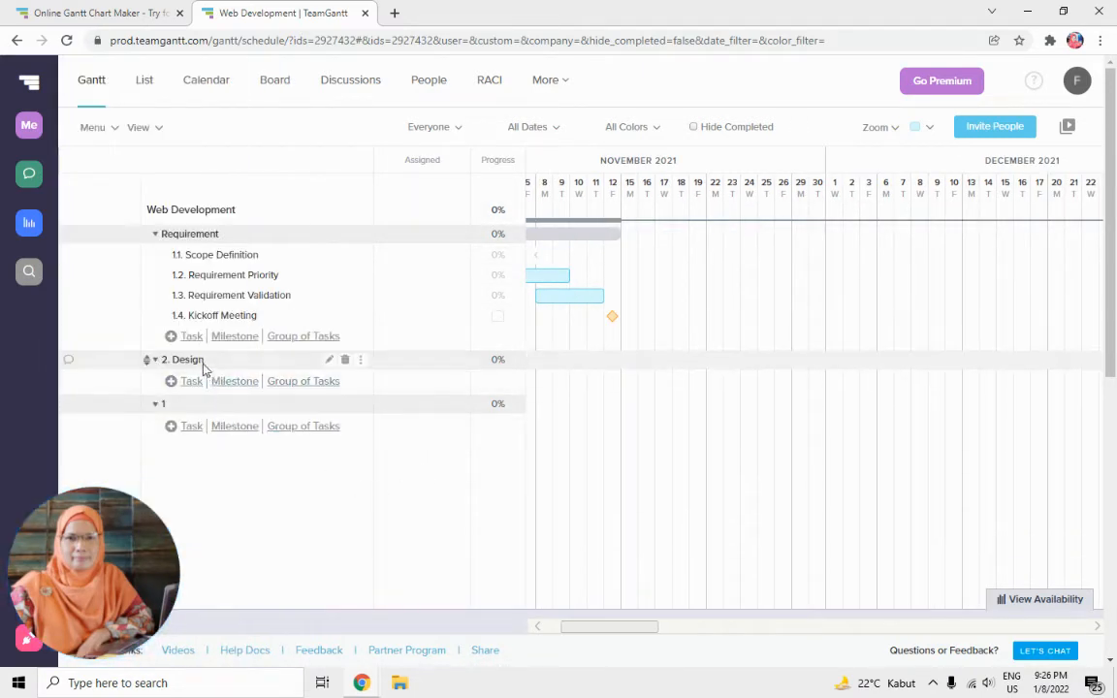
{"action": "left_click", "coordinate": [191, 382]}
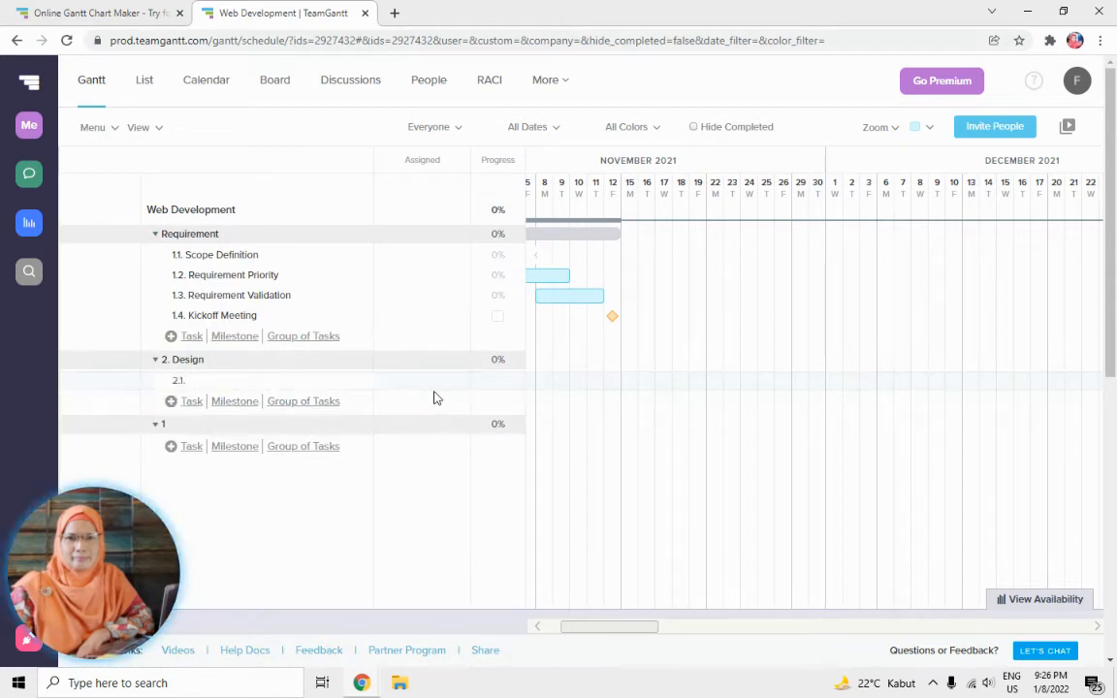
{"action": "type", "text": "UI Design"}
{"action": "left_click", "coordinate": [92, 364]}
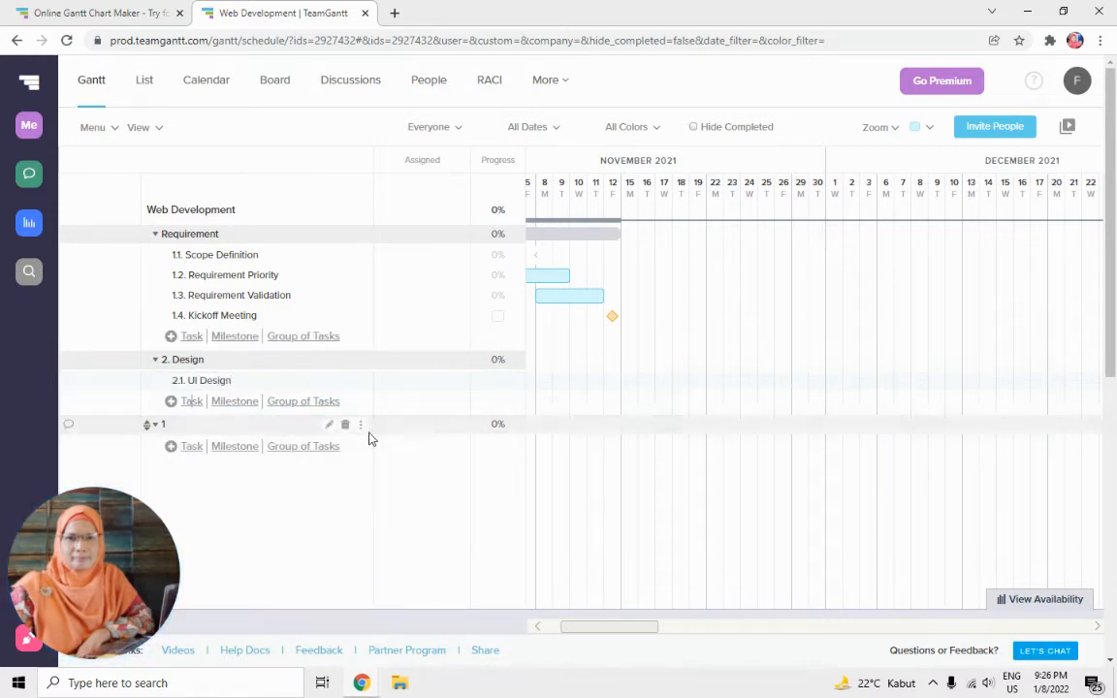
{"action": "left_click", "coordinate": [191, 402]}
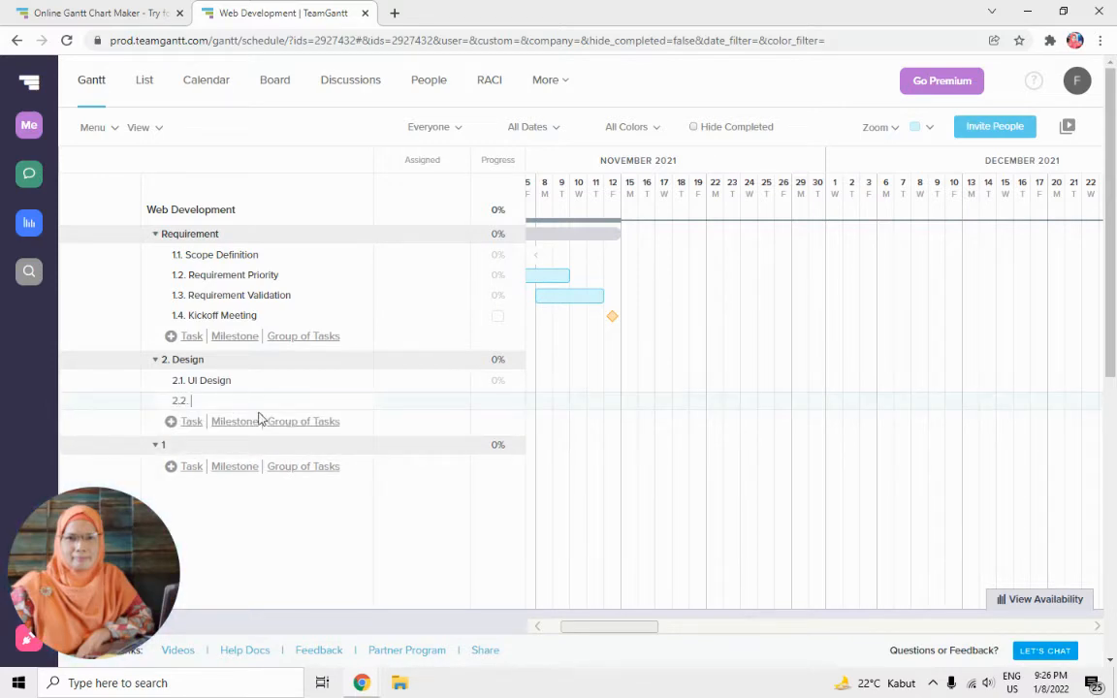
{"action": "type", "text": "Database De"}
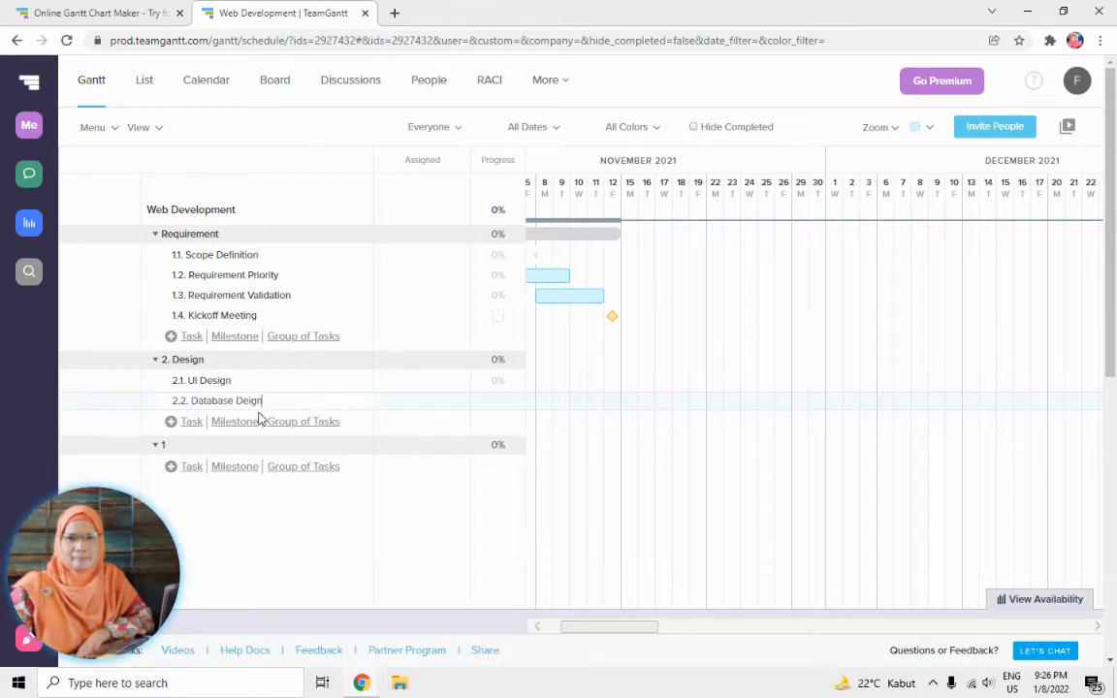
{"action": "type", "text": "sign"}
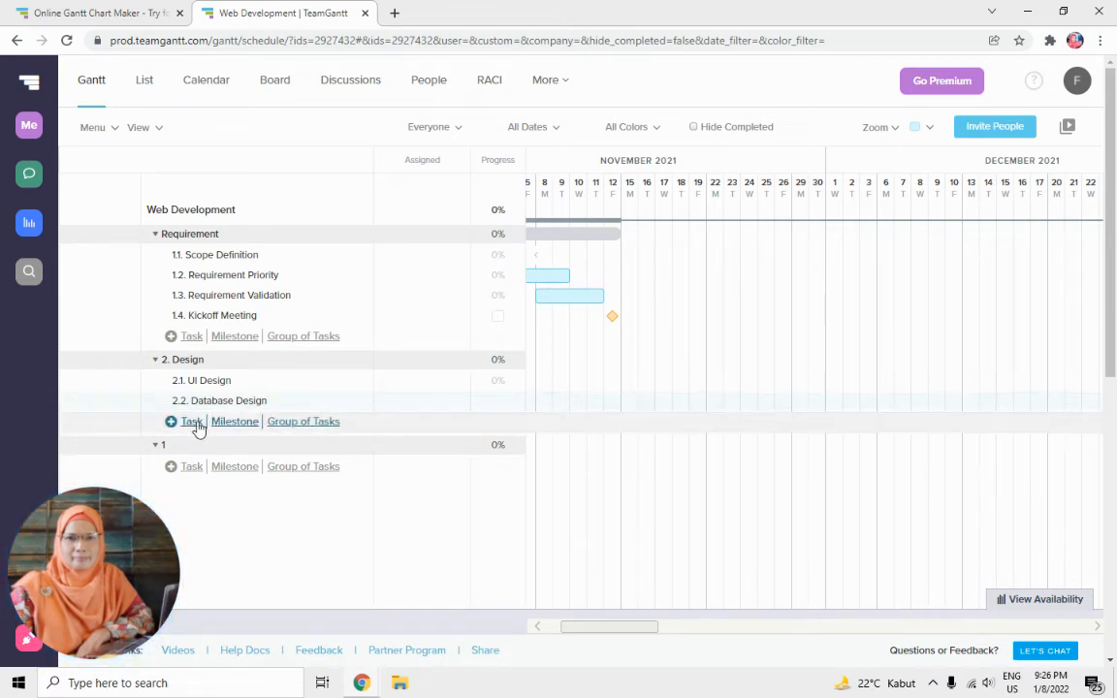
Add the task "2.3. API Design" to the Design group below Database Design.
{"action": "scroll", "coordinate": [330, 413], "scroll_direction": "down", "scroll_amount": 1}
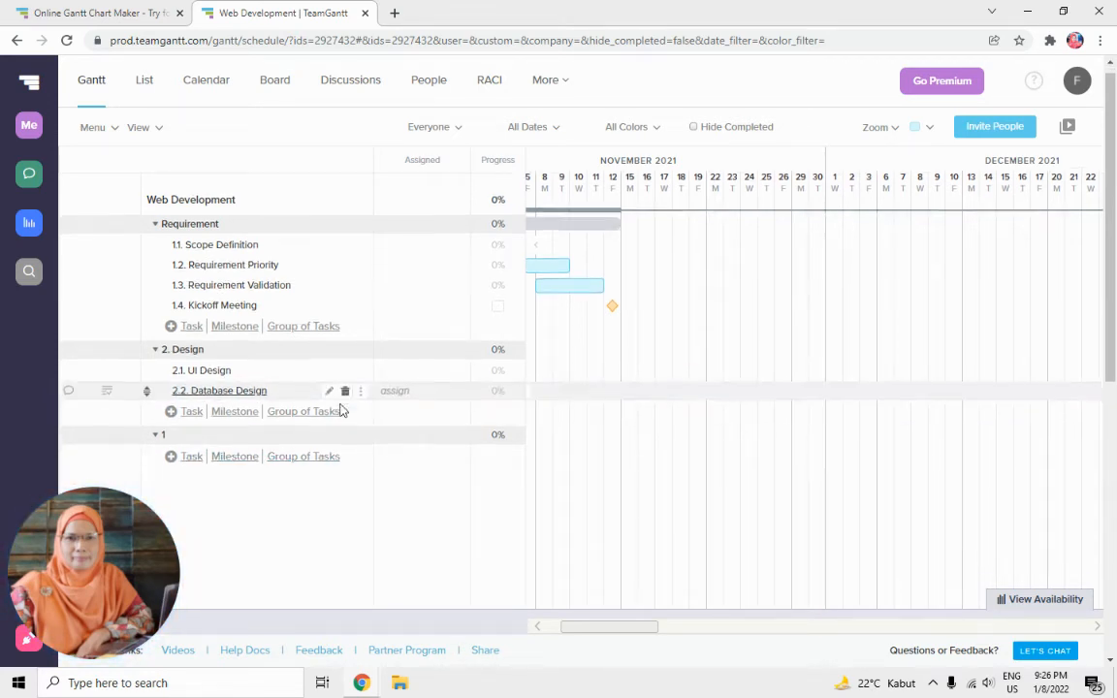
{"action": "left_click", "coordinate": [193, 346]}
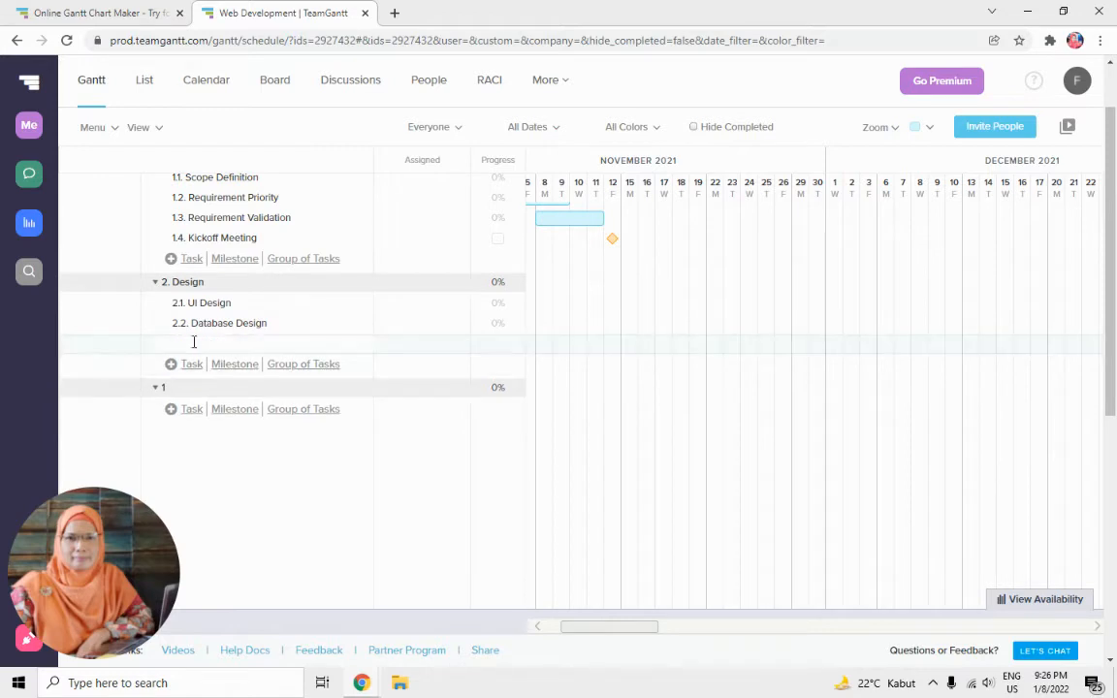
{"action": "type", "text": "2.3. A"}
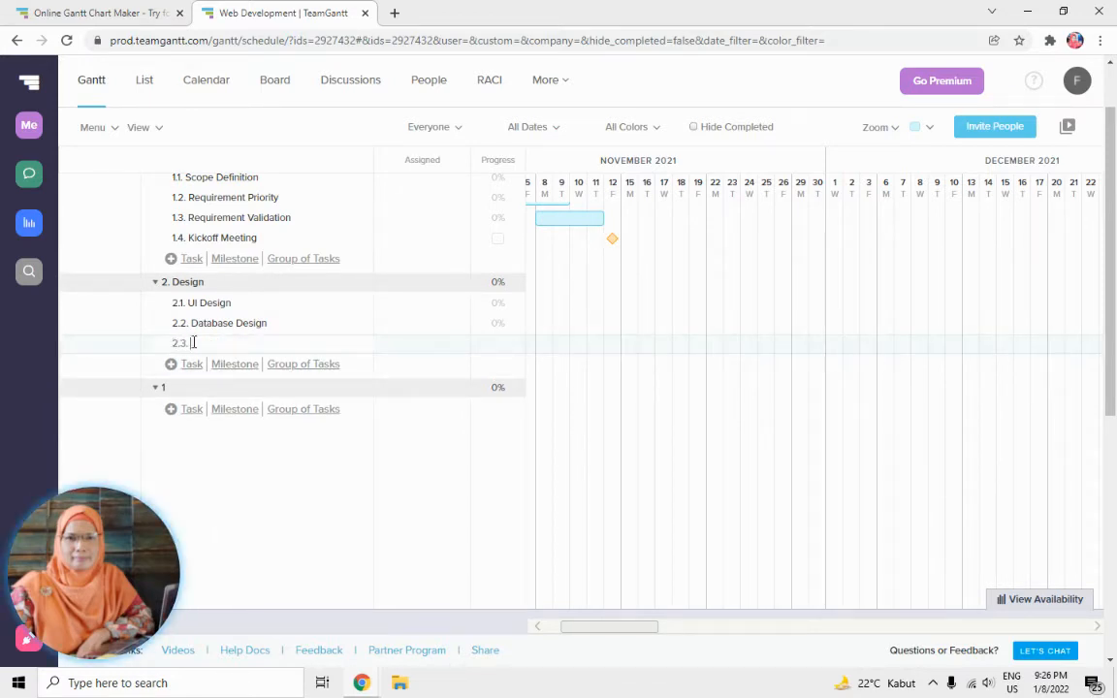
{"action": "type", "text": "PI D"}
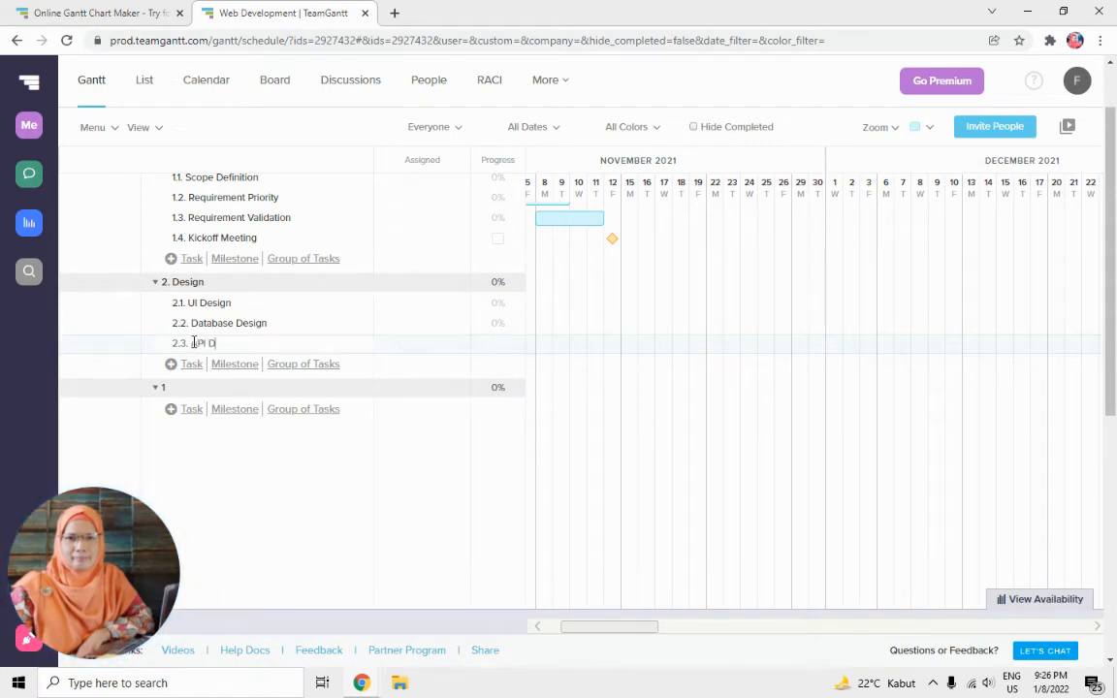
{"action": "type", "text": "esign"}
Rename the task group "1" as "3. Deployment" and add the task "3.1. Front end coding" to it.
{"action": "left_click", "coordinate": [178, 388]}
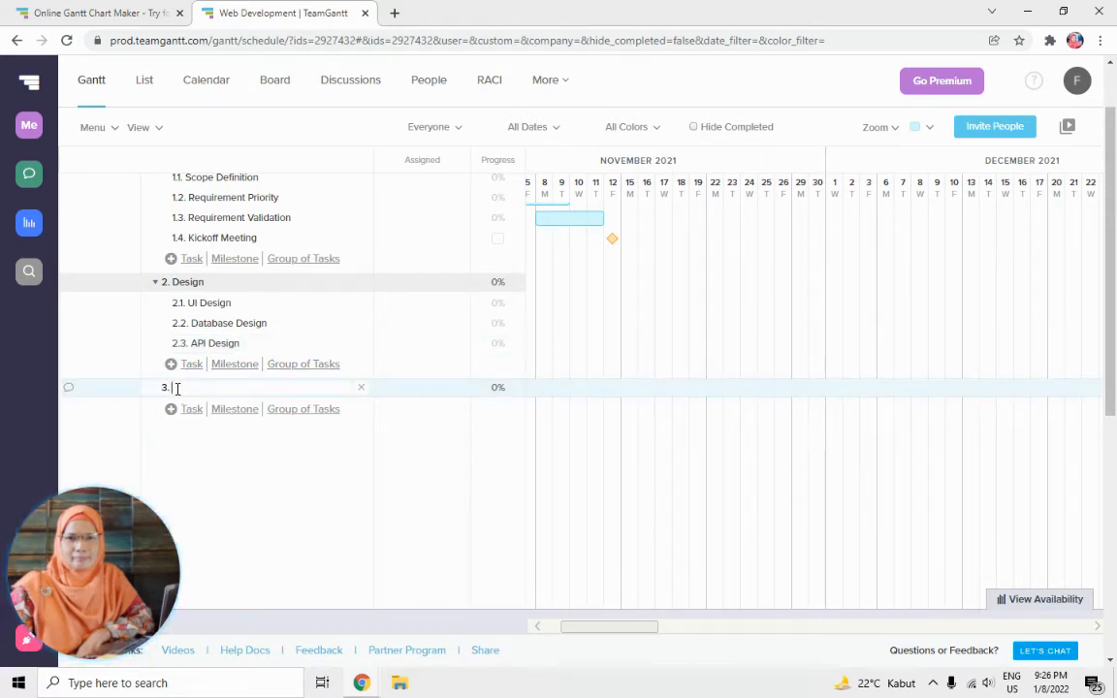
{"action": "type", "text": "Deployment"}
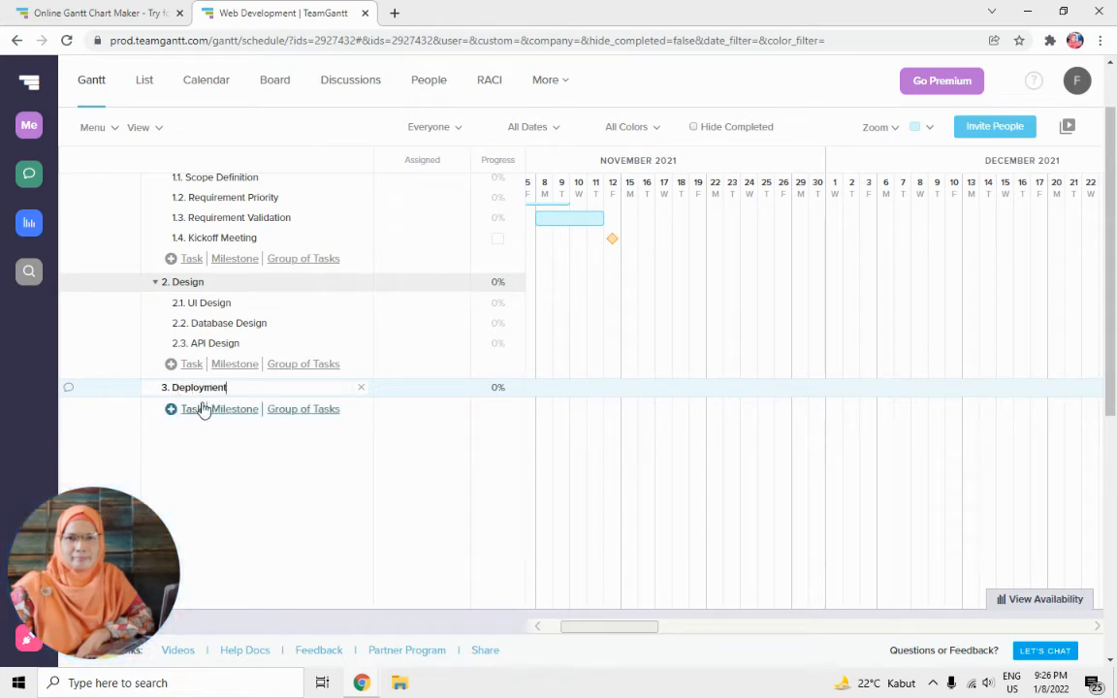
{"action": "left_click", "coordinate": [199, 409]}
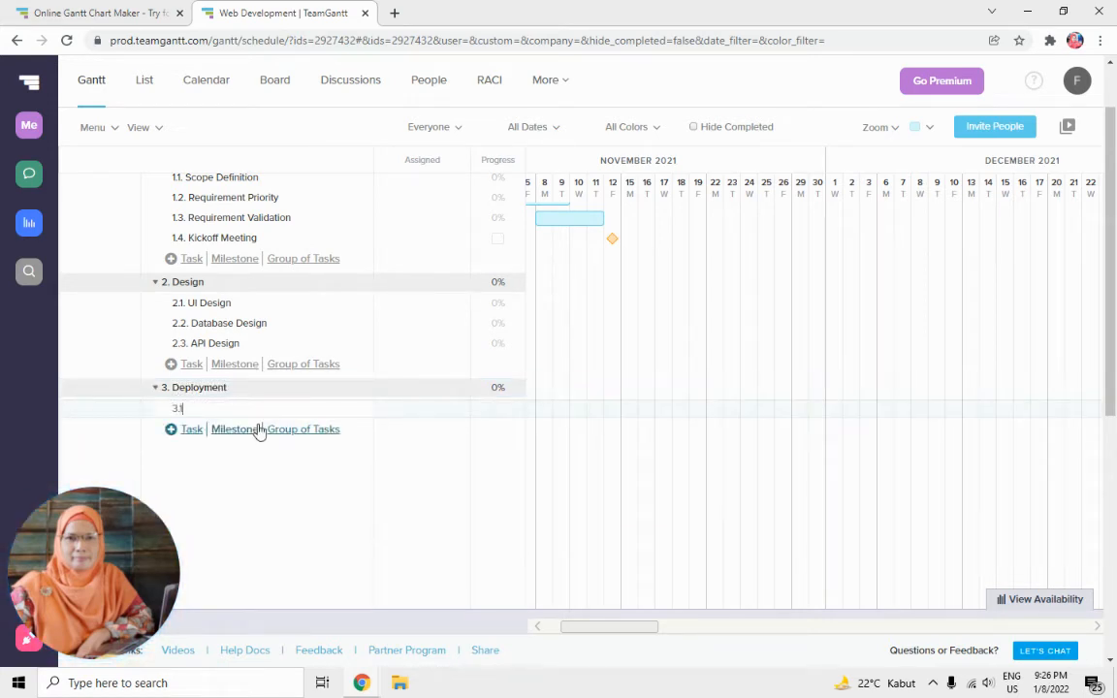
{"action": "type", "text": "UI"}
{"action": "type", "text": "ont end coding"}
{"action": "key", "text": "Return"}
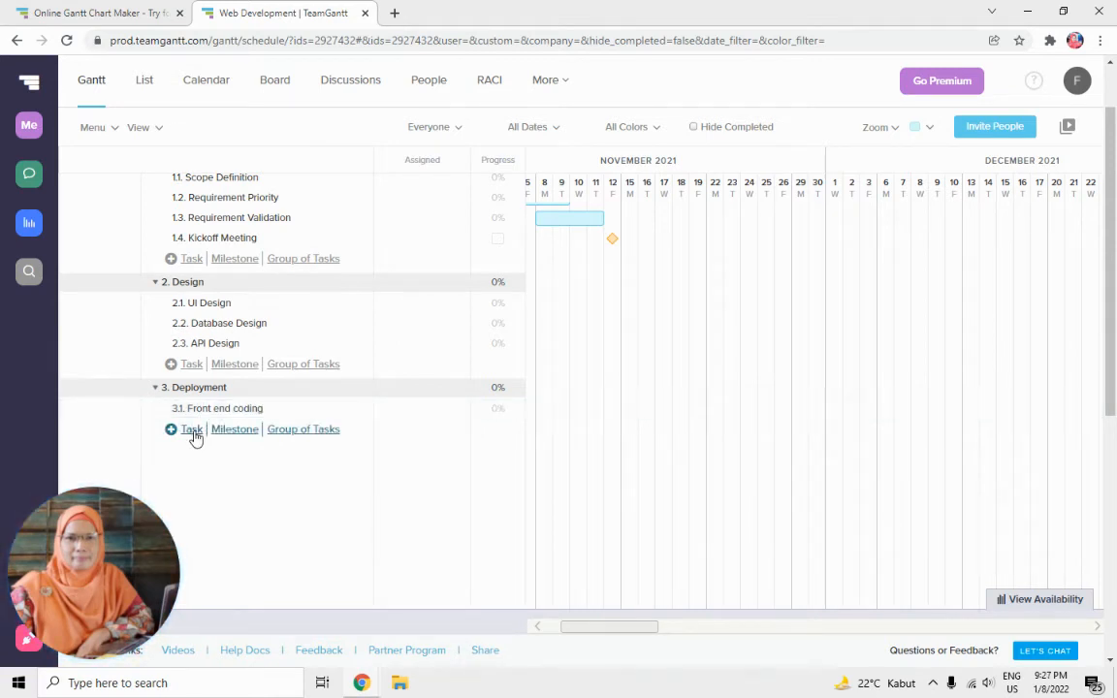
Add the tasks "3.2. Back end coding" and "3.3. API Coding" to the Deployment group.
{"action": "scroll", "coordinate": [193, 398], "scroll_direction": "down", "scroll_amount": 1}
{"action": "left_click", "coordinate": [190, 353]}
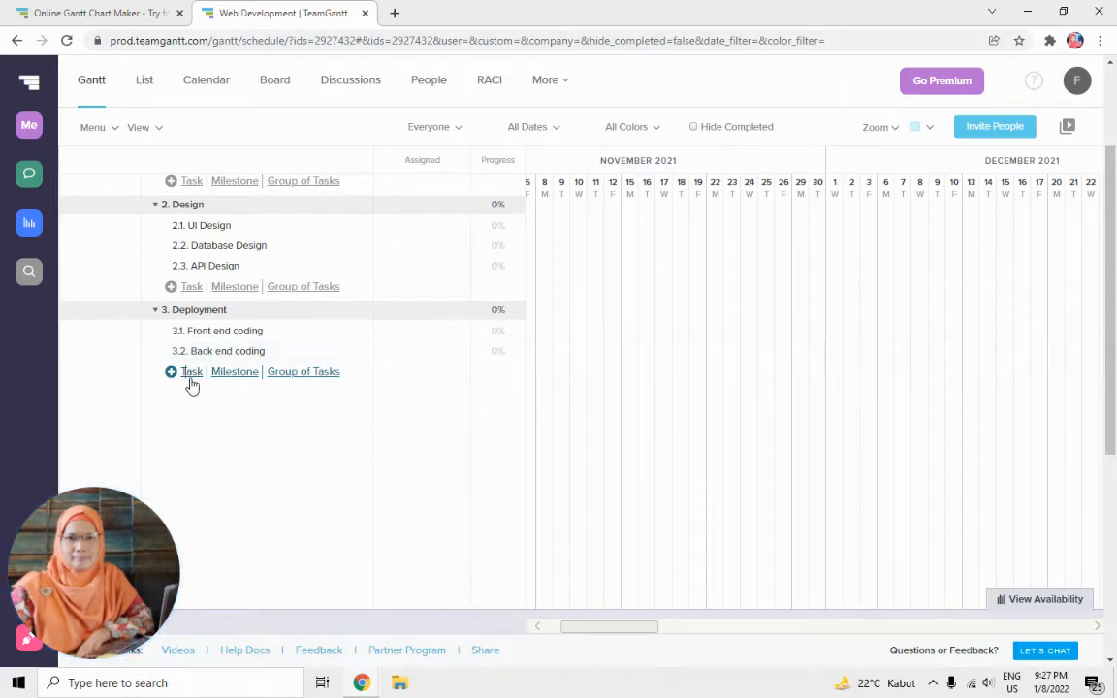
{"action": "scroll", "coordinate": [187, 388], "scroll_direction": "up", "scroll_amount": 1}
{"action": "scroll", "coordinate": [210, 398], "scroll_direction": "down", "scroll_amount": 1}
{"action": "left_click", "coordinate": [194, 377]}
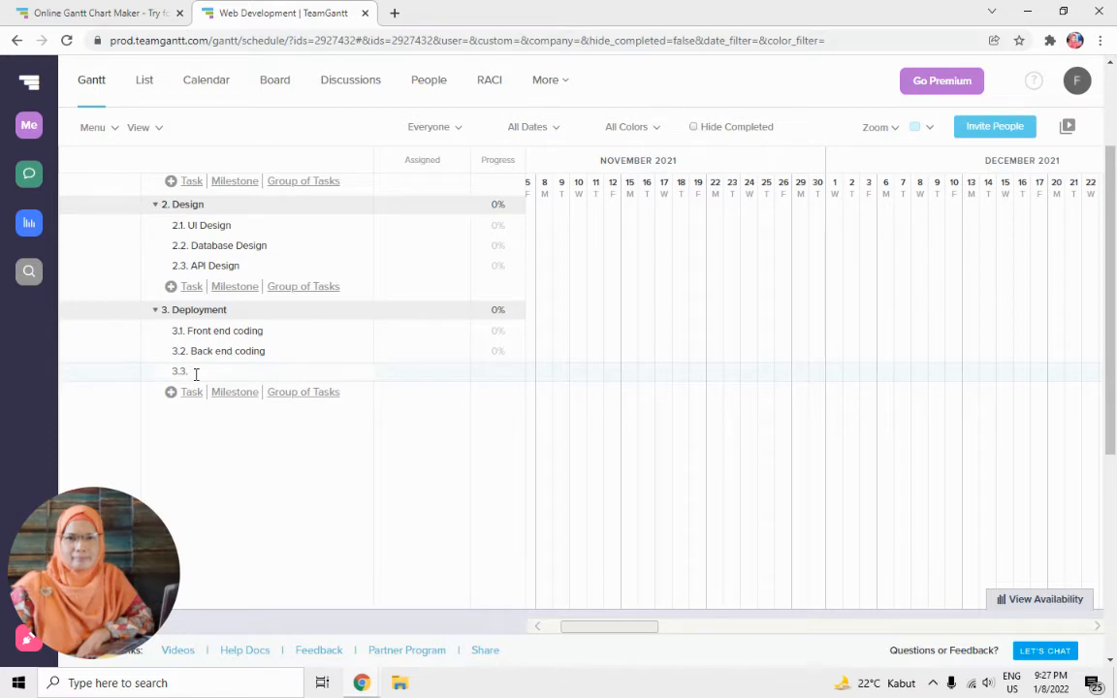
{"action": "type", "text": "API Coding"}
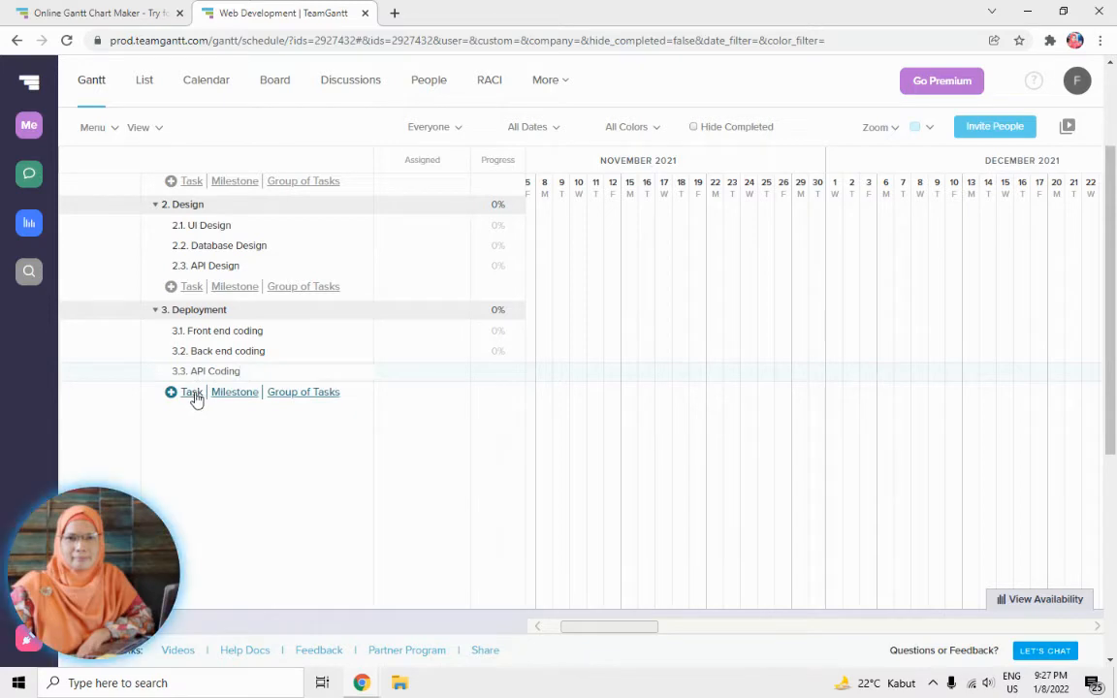
Add a milestone named "Demo" at the end of the Deployment group.
{"action": "left_click", "coordinate": [247, 394]}
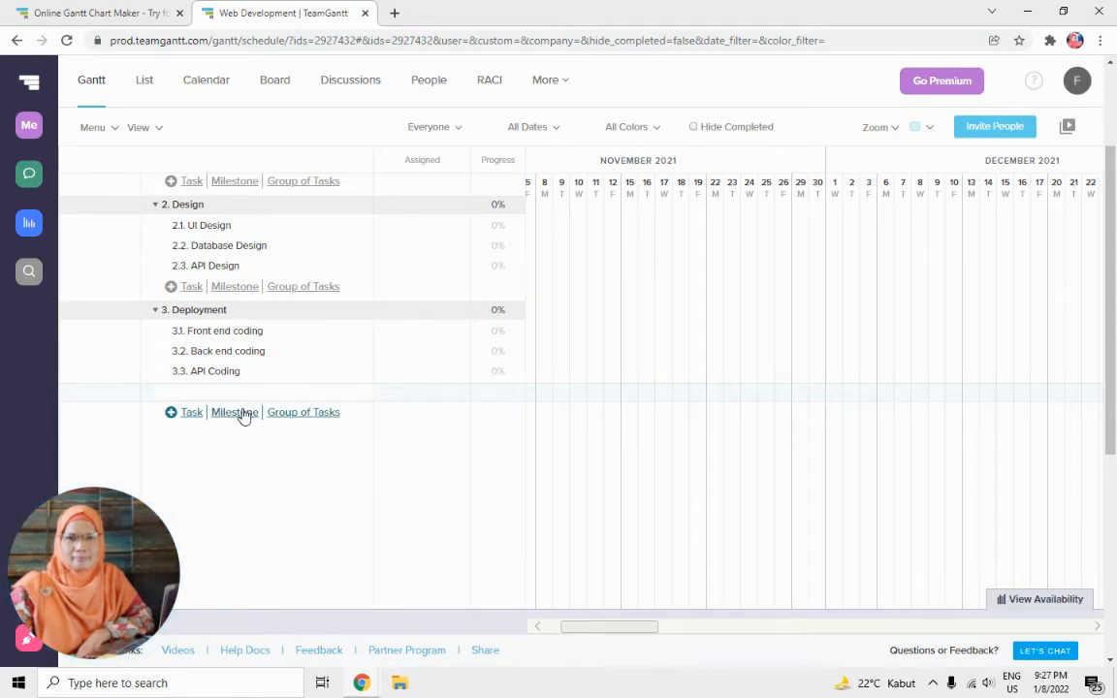
{"action": "type", "text": "Demo"}
{"action": "key", "text": "Return"}
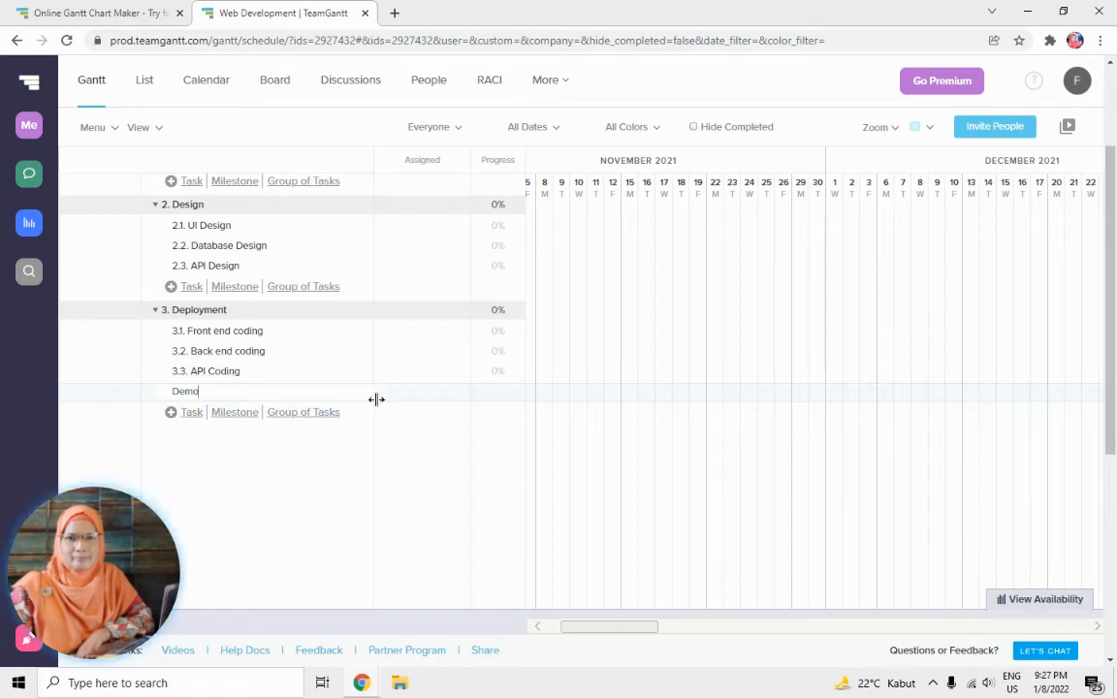
{"action": "left_click", "coordinate": [538, 401]}
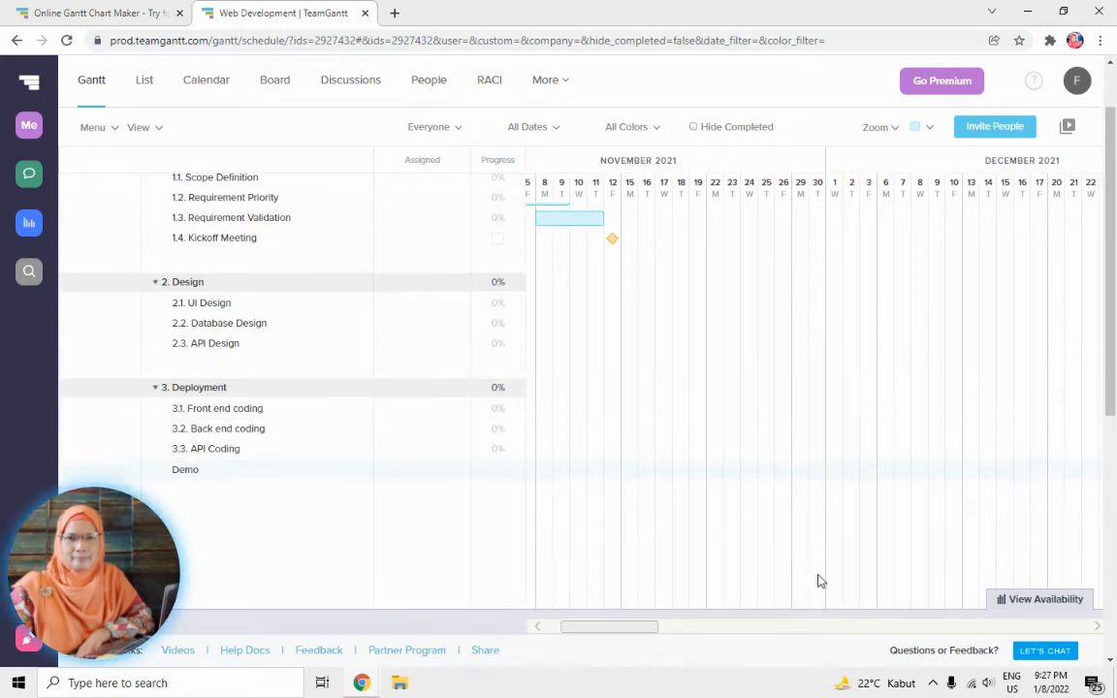
Add two task groups below Deployment and name them "4. Hosting and Testing" and "5. Project Closing".
{"action": "left_click_drag", "start_coordinate": [648, 636], "coordinate": [632, 589]}
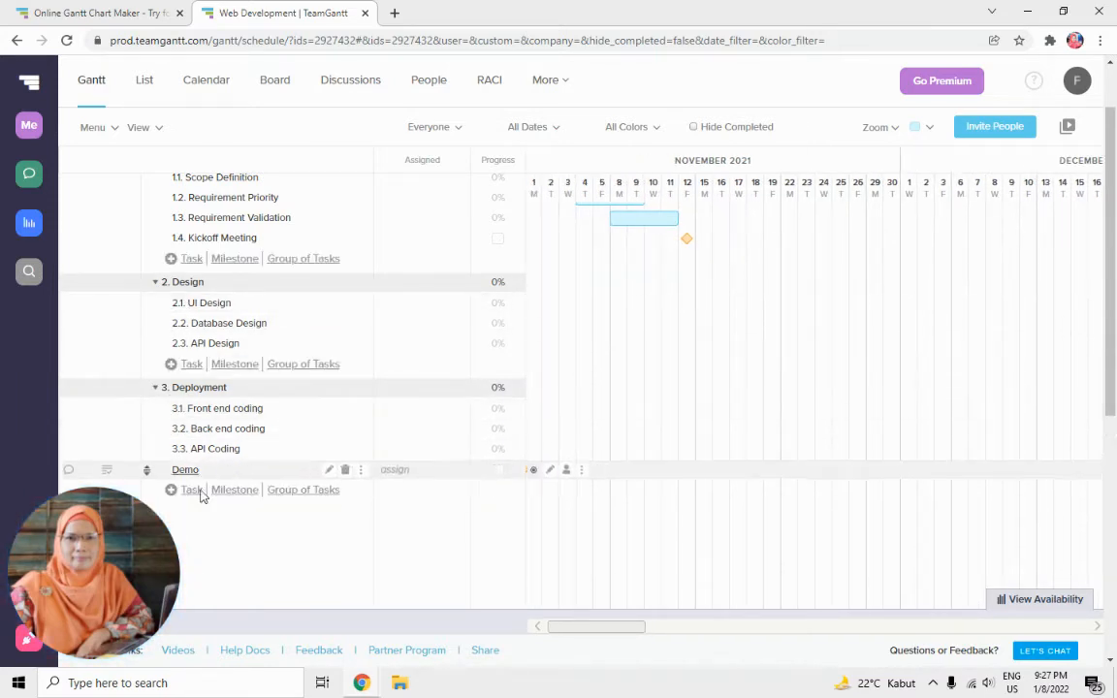
{"action": "scroll", "coordinate": [219, 511], "scroll_direction": "down", "scroll_amount": 2}
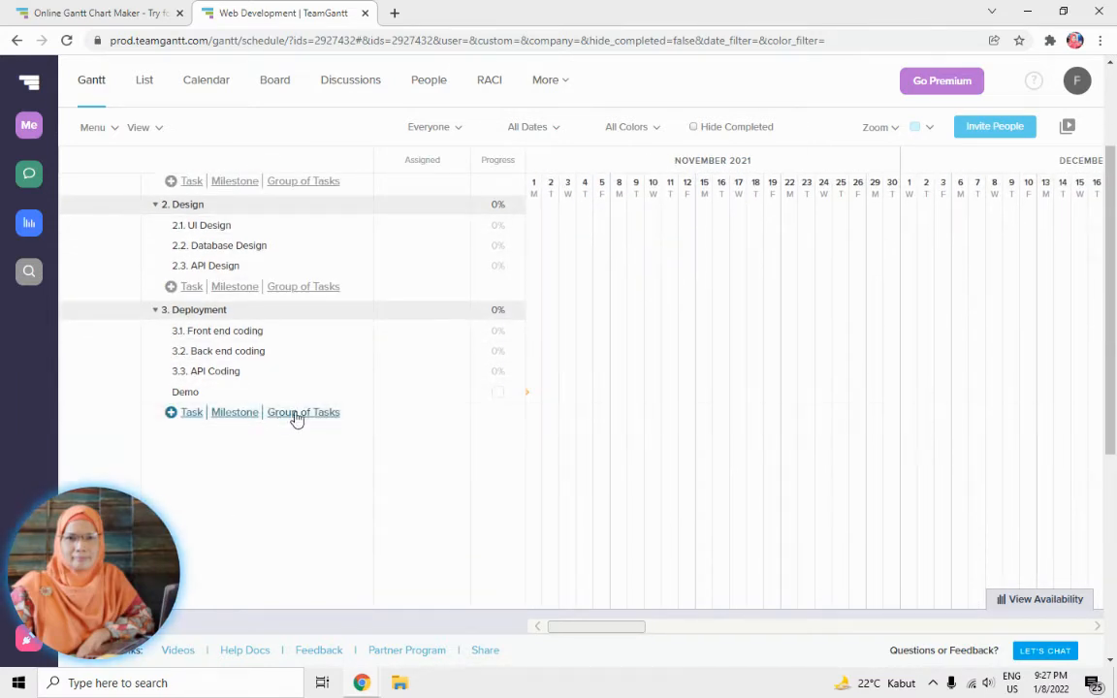
{"action": "scroll", "coordinate": [344, 445], "scroll_direction": "down", "scroll_amount": 2}
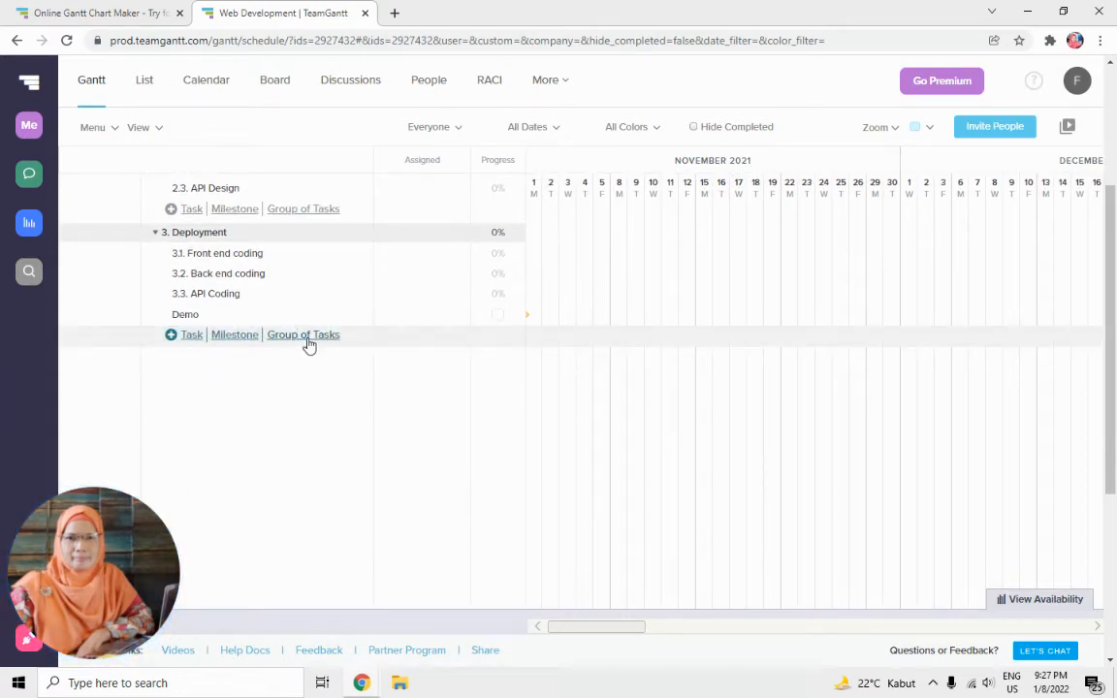
{"action": "scroll", "coordinate": [357, 319], "scroll_direction": "up", "scroll_amount": 1}
{"action": "scroll", "coordinate": [356, 317], "scroll_direction": "down", "scroll_amount": 1}
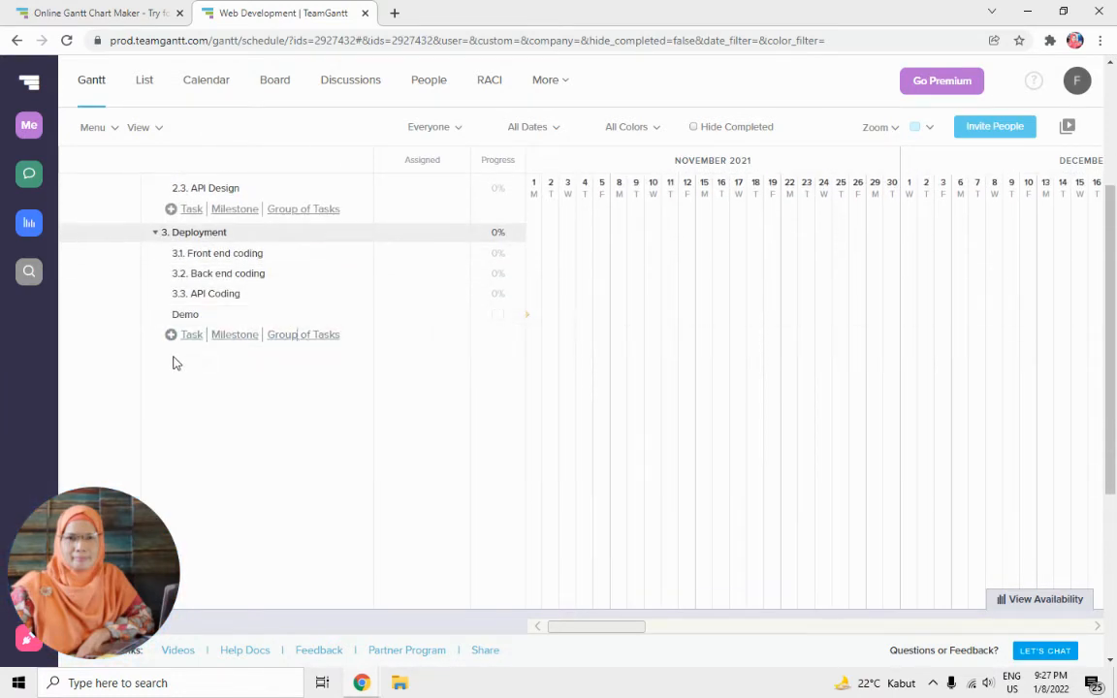
{"action": "scroll", "coordinate": [621, 320], "scroll_direction": "up", "scroll_amount": 3}
{"action": "scroll", "coordinate": [621, 318], "scroll_direction": "down", "scroll_amount": 2}
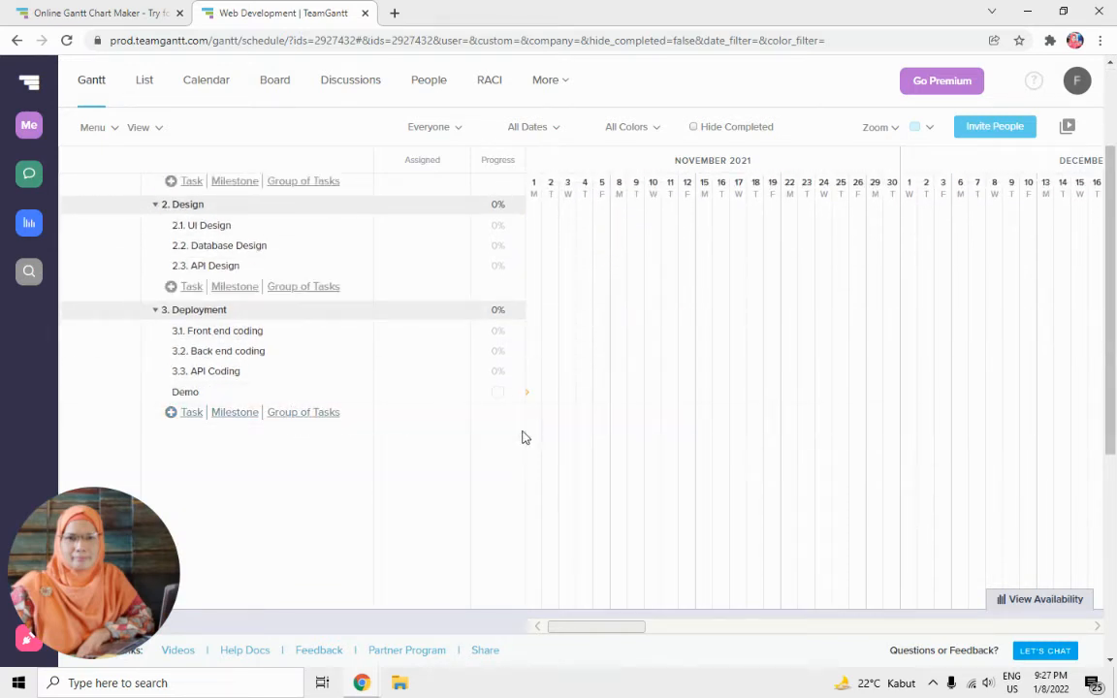
{"action": "scroll", "coordinate": [522, 437], "scroll_direction": "down", "scroll_amount": 1}
{"action": "scroll", "coordinate": [529, 432], "scroll_direction": "up", "scroll_amount": 2}
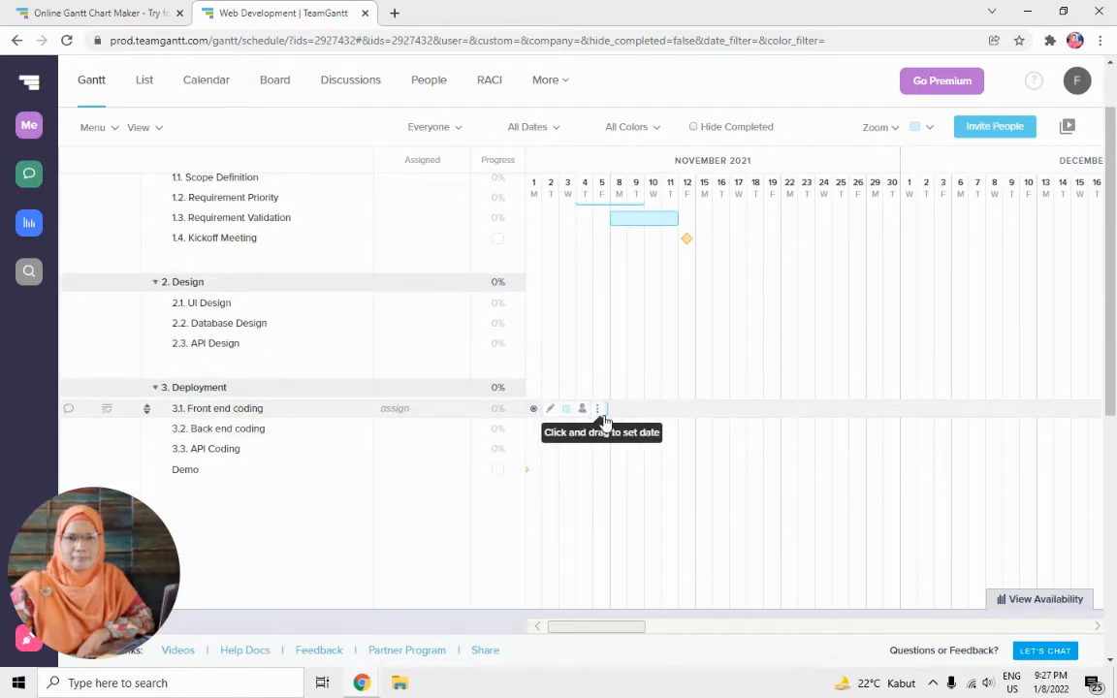
{"action": "scroll", "coordinate": [485, 431], "scroll_direction": "down", "scroll_amount": 1}
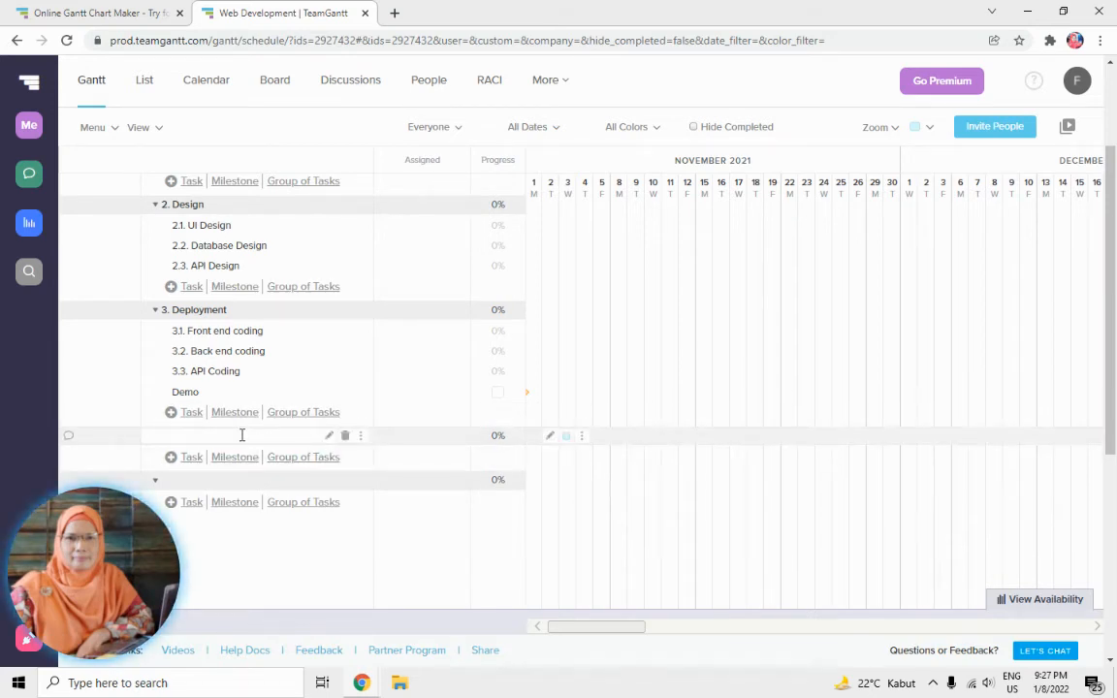
{"action": "type", "text": "4. H"}
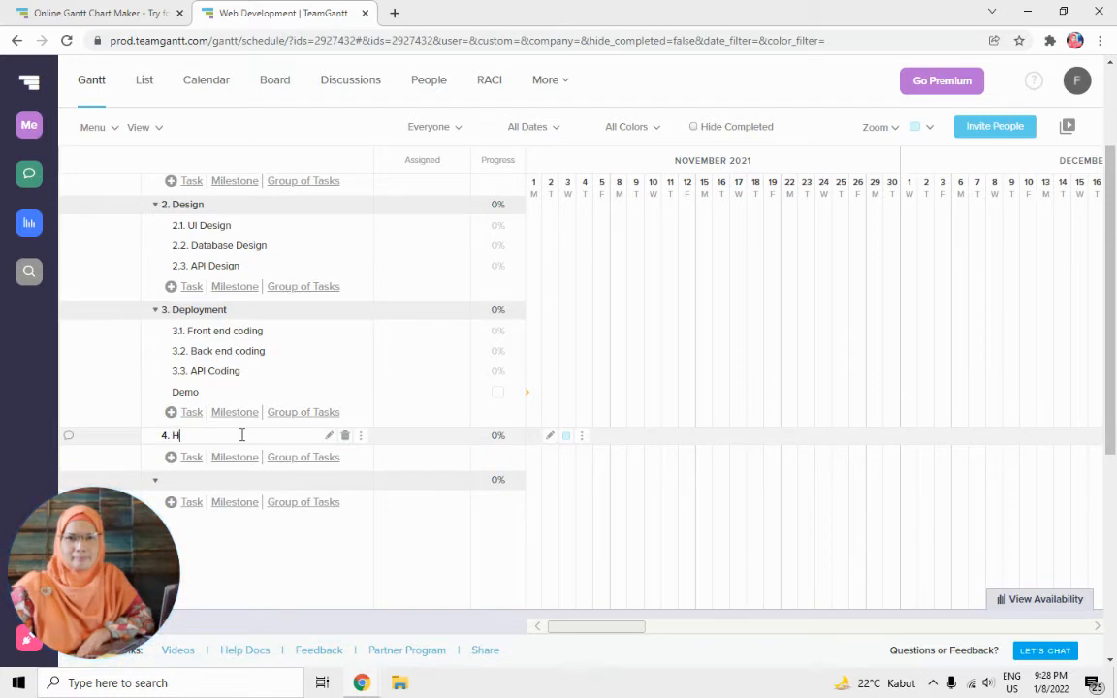
{"action": "type", "text": "ng and"}
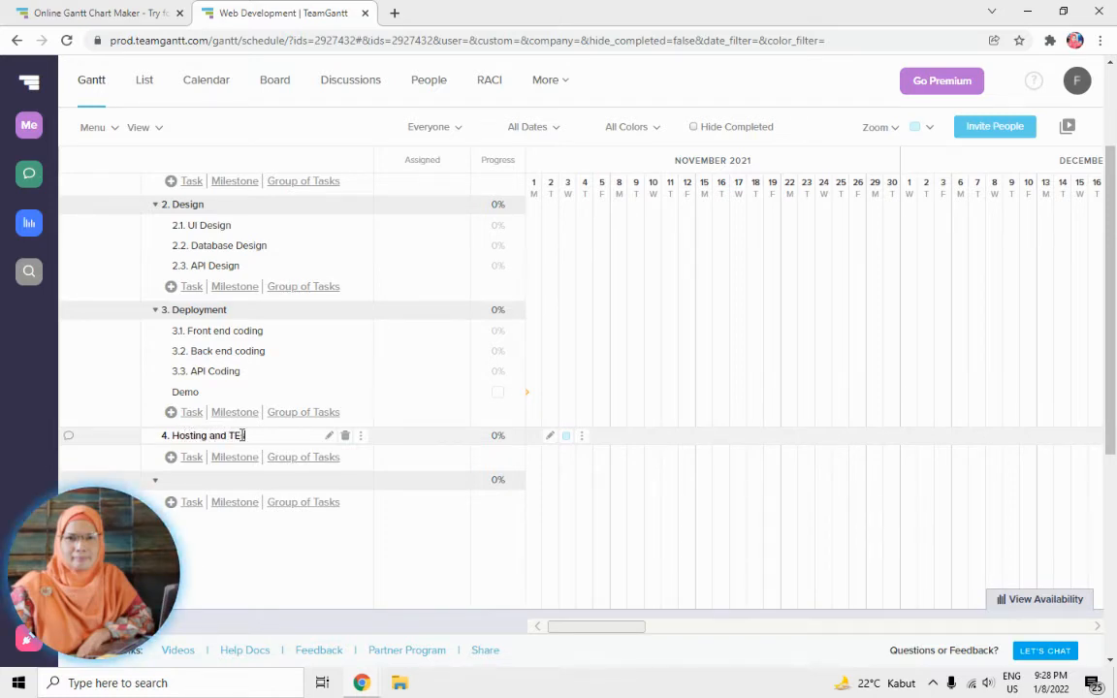
{"action": "type", "text": " Testing"}
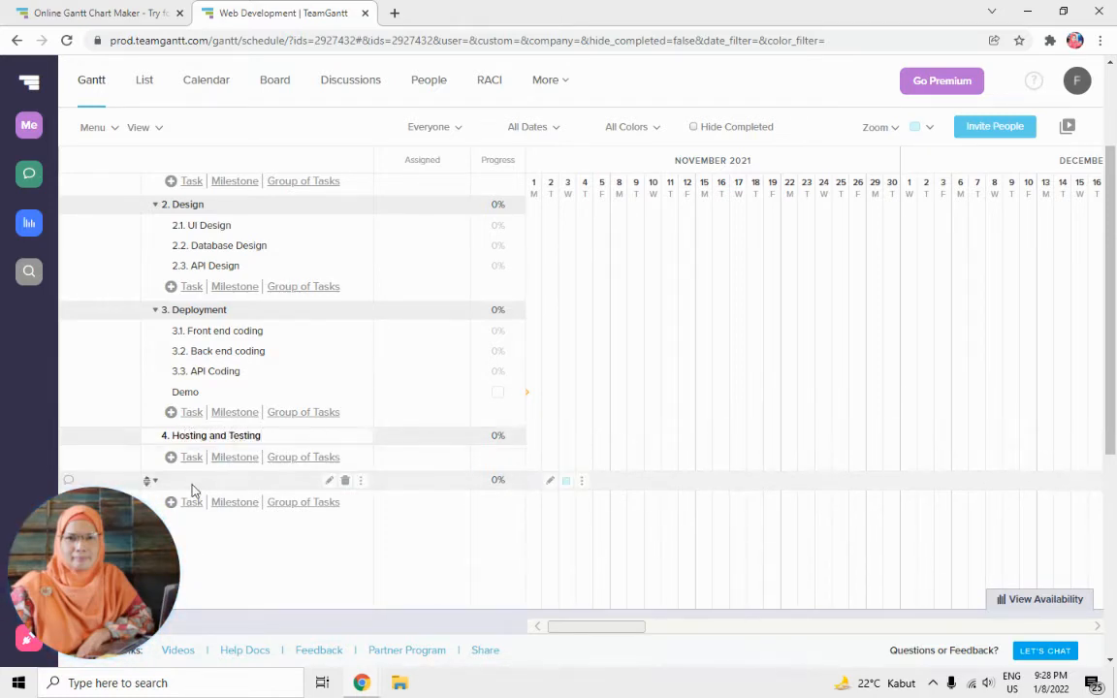
{"action": "left_click", "coordinate": [193, 482]}
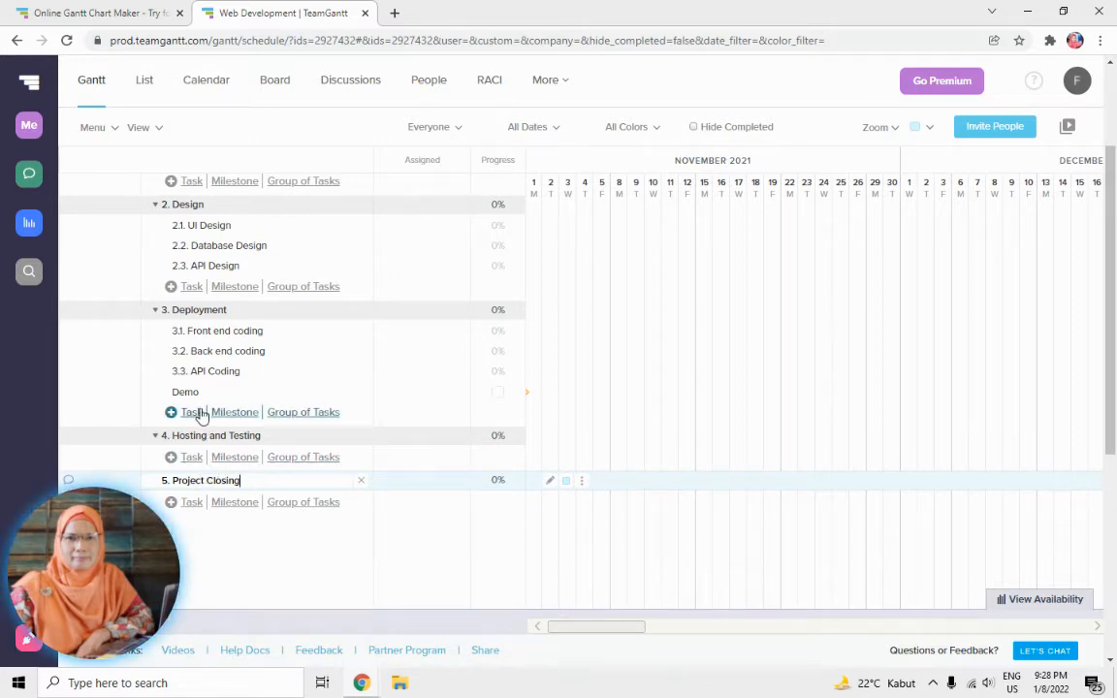
Add the tasks "4.1. Web Hosting" and "4.2. Functional Testing" to the Hosting and Testing group.
{"action": "left_click", "coordinate": [194, 460]}
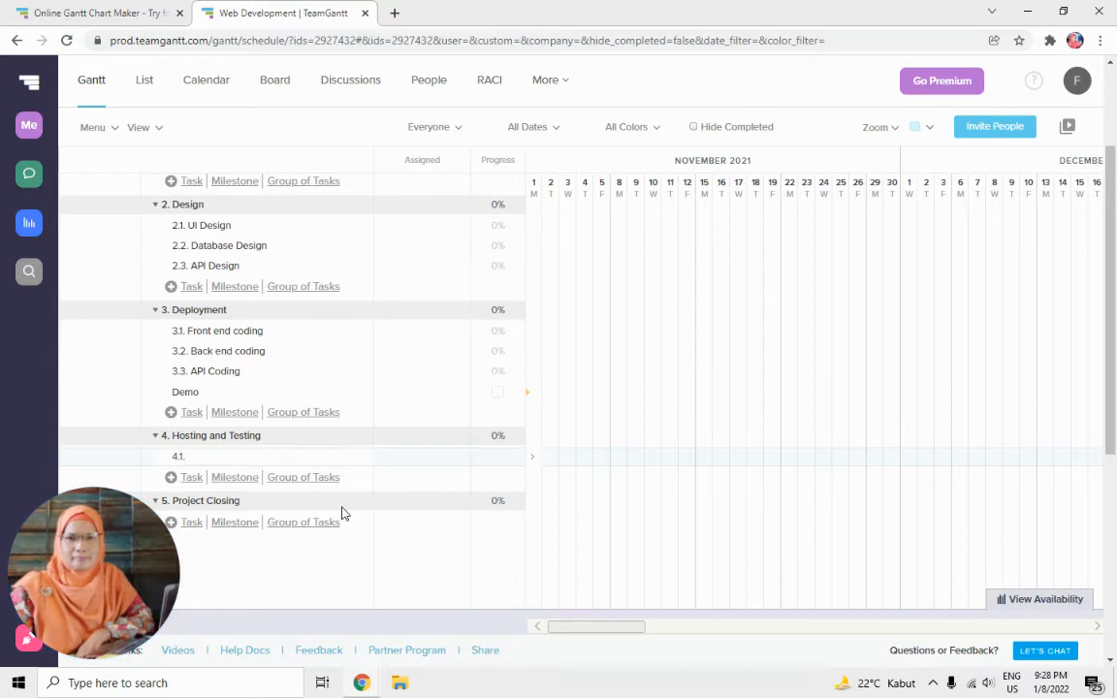
{"action": "type", "text": "Web Hosting"}
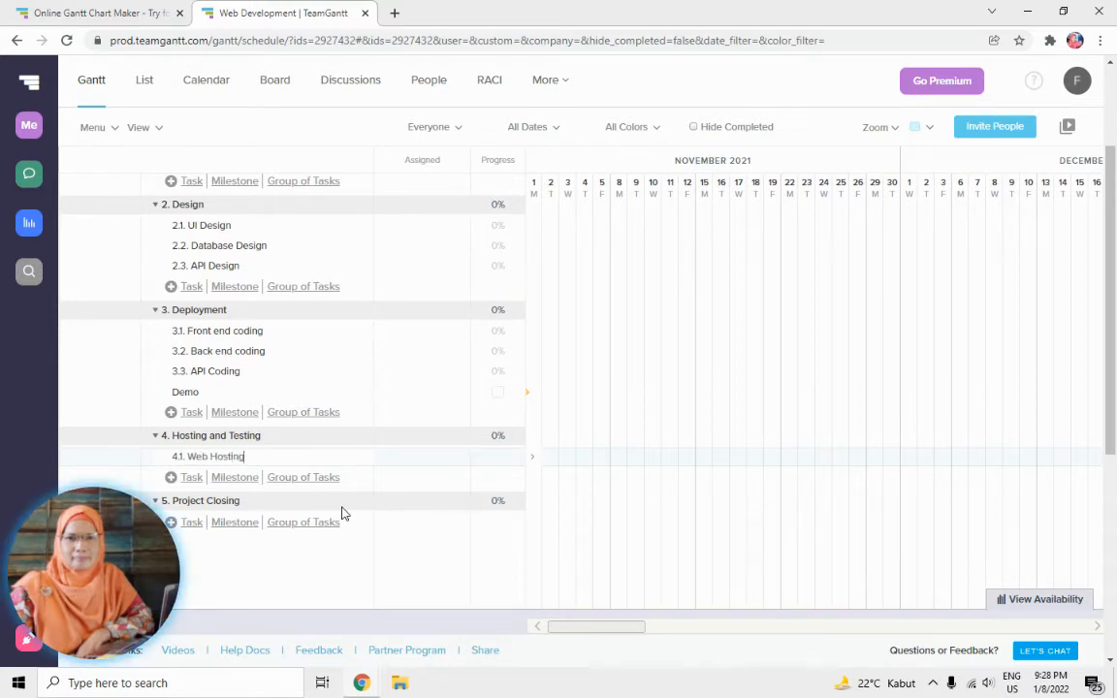
{"action": "left_click", "coordinate": [193, 479]}
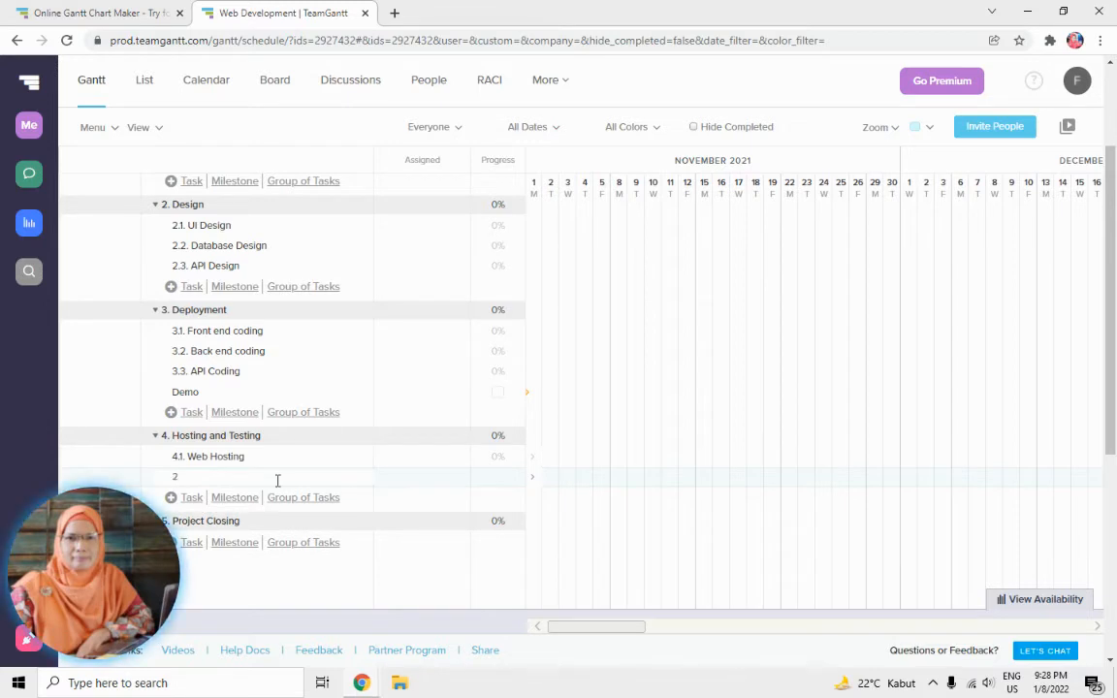
{"action": "key", "text": "BackSpace"}
{"action": "type", "text": "4.2. Function T"}
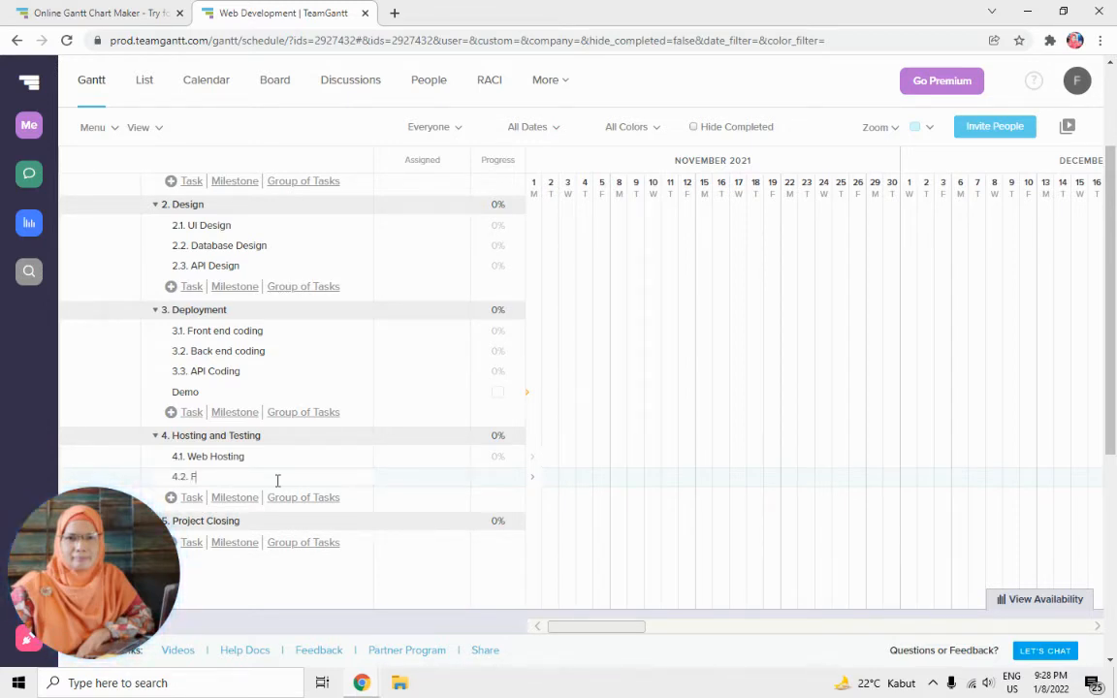
{"action": "key", "text": "BackSpace"}
{"action": "key", "text": "BackSpace"}
{"action": "type", "text": "al Testing"}
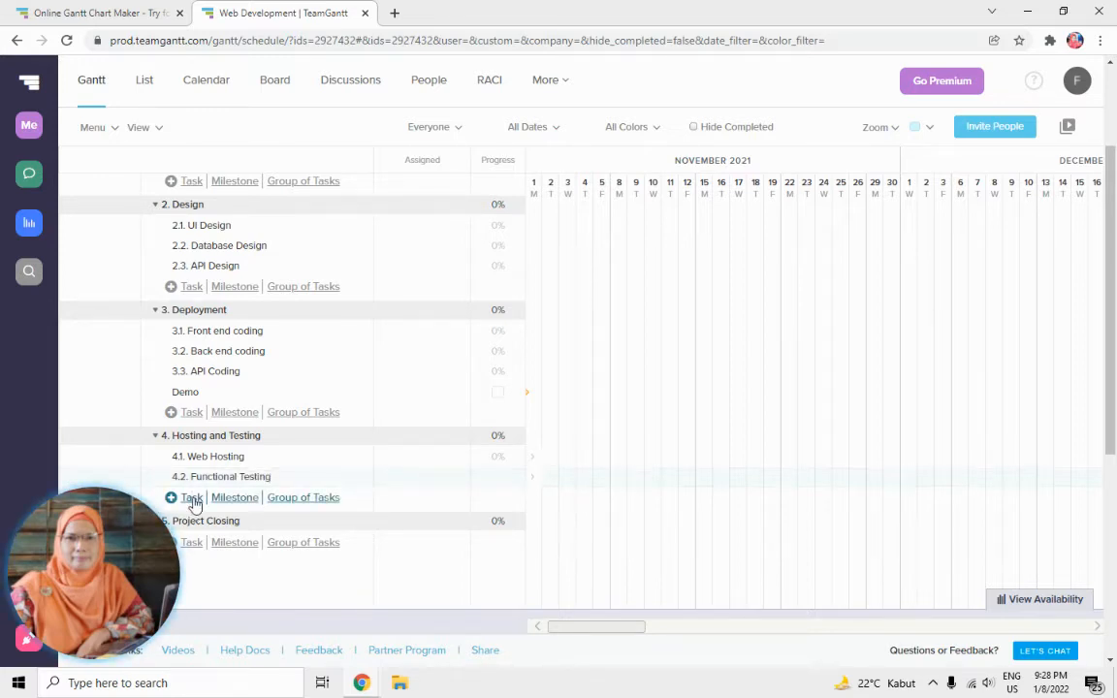
Add the task "4.3. Integration Testing" and the milestone "4.4. Live demo" to the Hosting and Testing group.
{"action": "scroll", "coordinate": [194, 456], "scroll_direction": "down", "scroll_amount": 2}
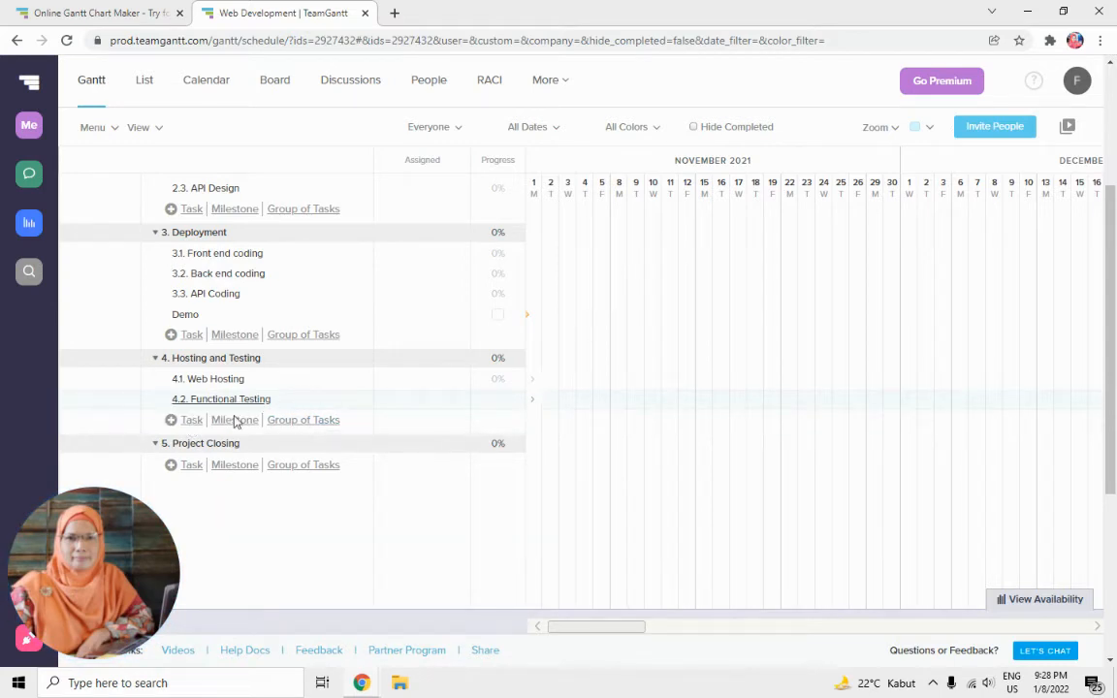
{"action": "left_click", "coordinate": [192, 420]}
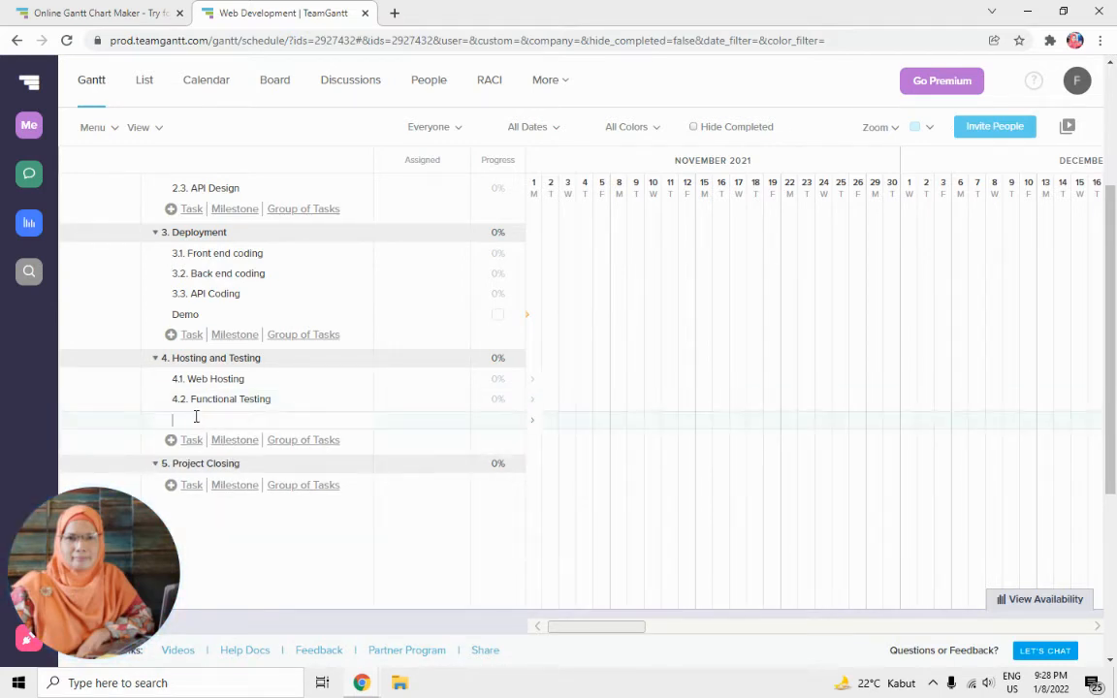
{"action": "type", "text": "4.3. Intergration Testing"}
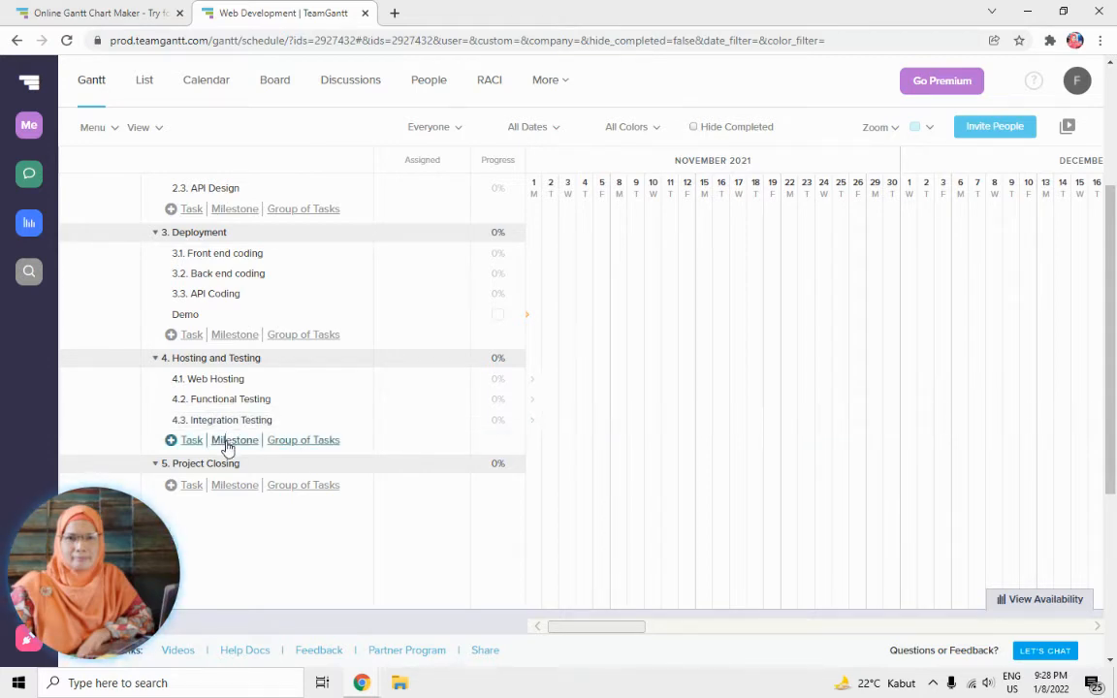
{"action": "left_click", "coordinate": [233, 440]}
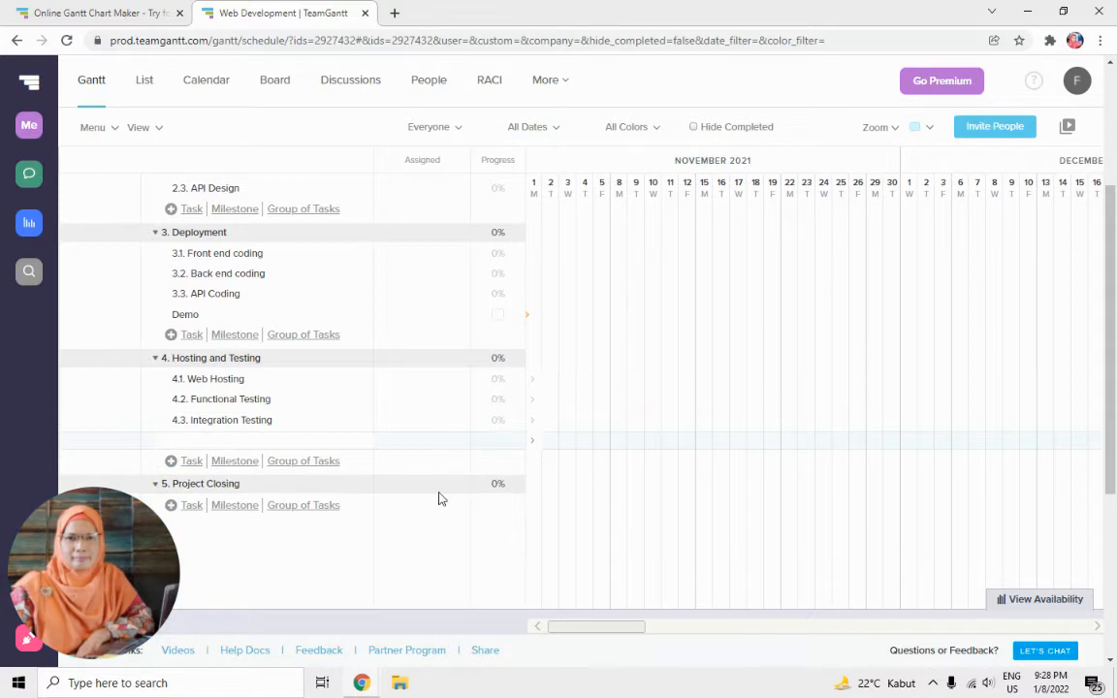
{"action": "type", "text": "4. Live De"}
Add the task "5.1. Training" to the Project Closing group.
{"action": "left_click", "coordinate": [189, 509]}
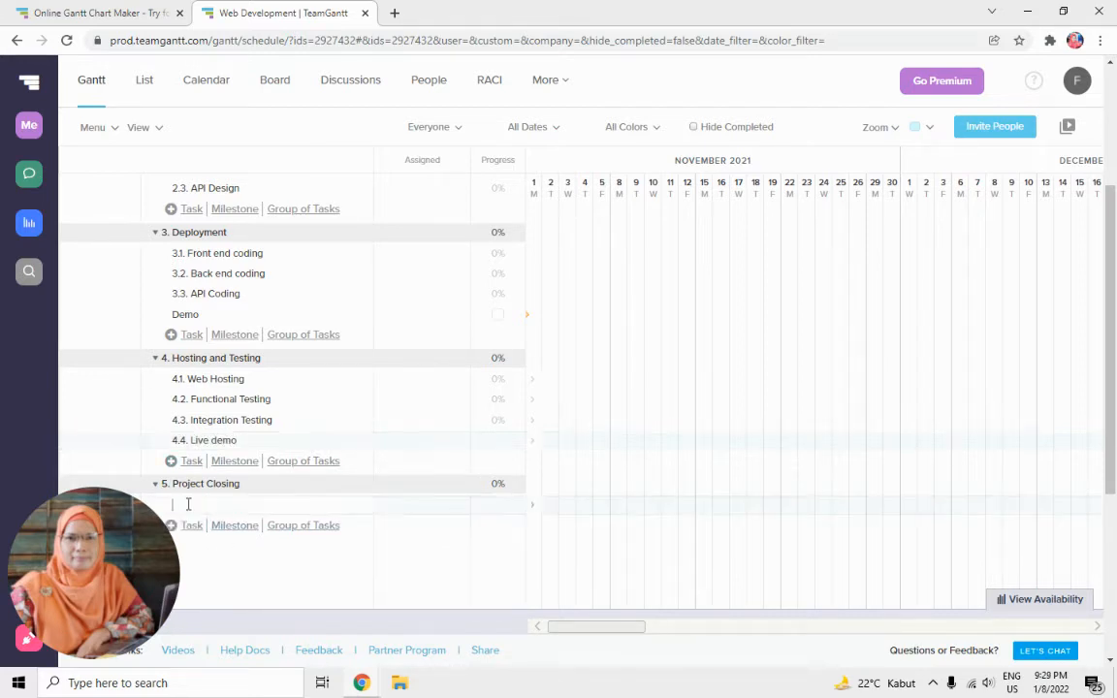
{"action": "type", "text": "1. "}
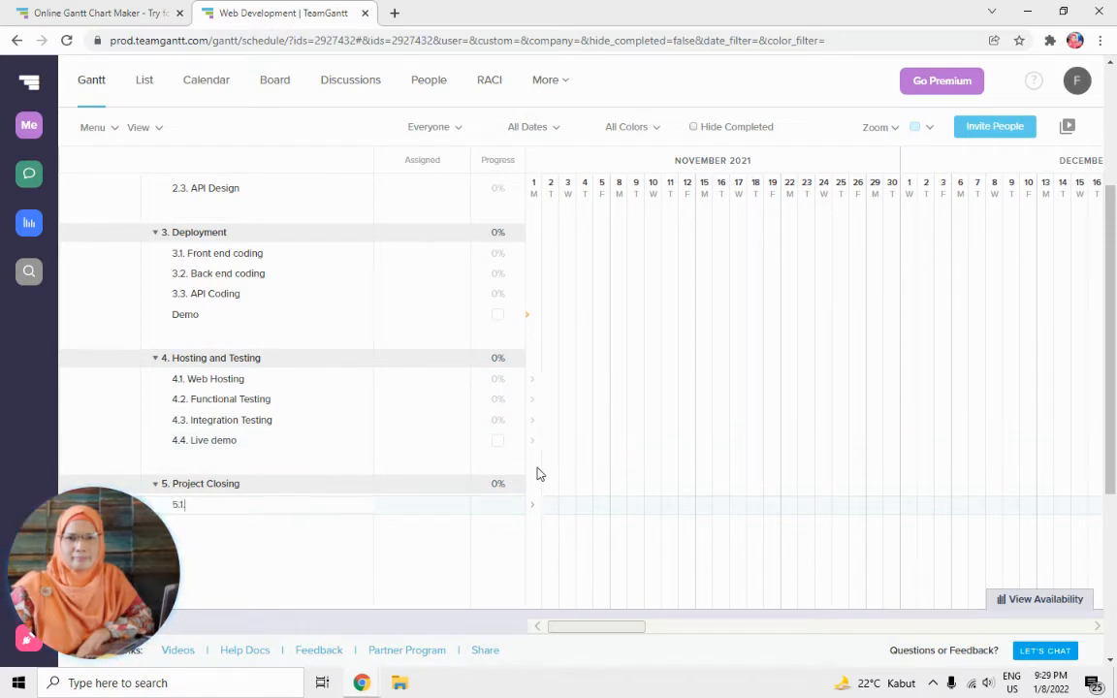
{"action": "type", "text": "Training"}
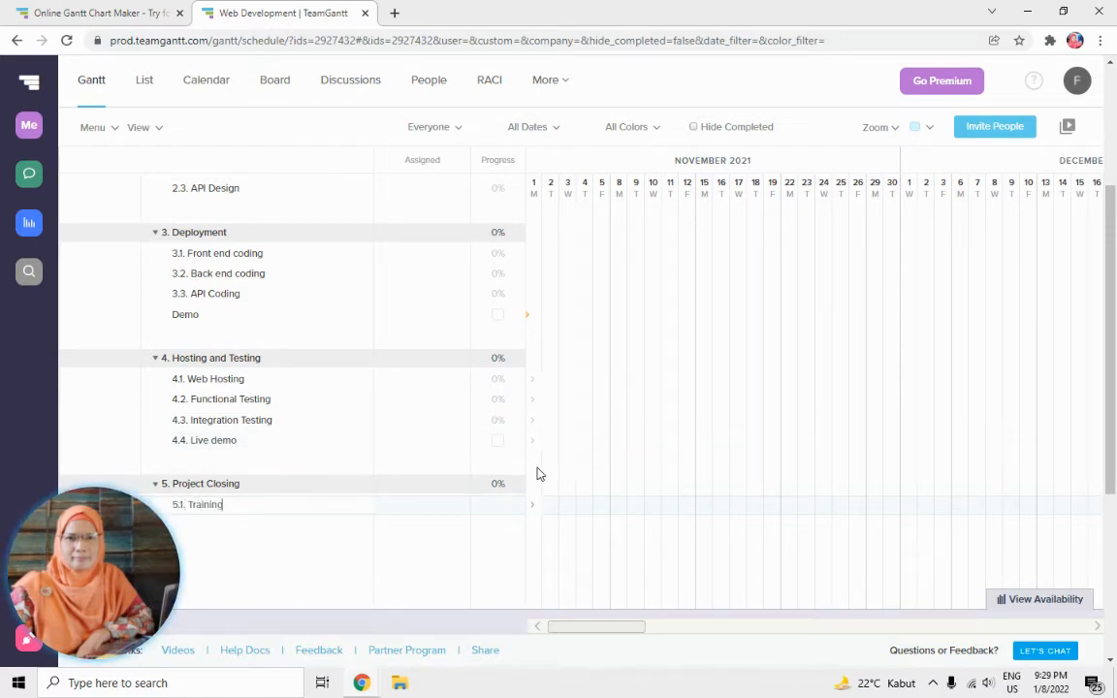
{"action": "key", "text": "Return"}
Add the task "5.2. User Acceptance Test" to the Project Closing group below Training.
{"action": "scroll", "coordinate": [397, 519], "scroll_direction": "down", "scroll_amount": 2}
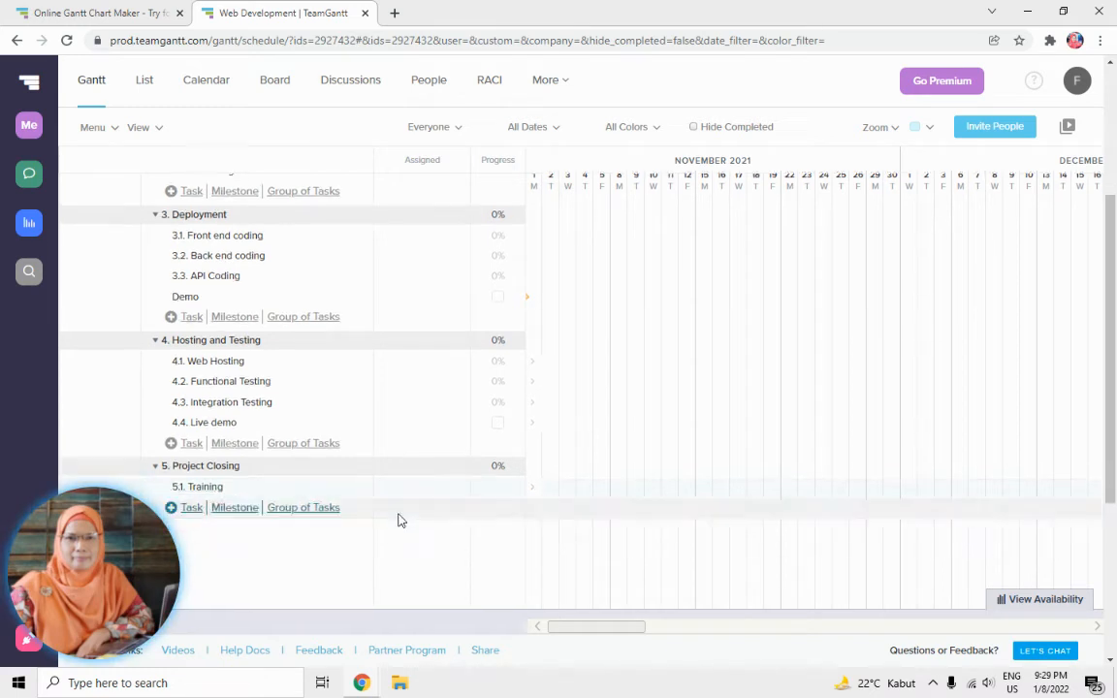
{"action": "left_click", "coordinate": [190, 371]}
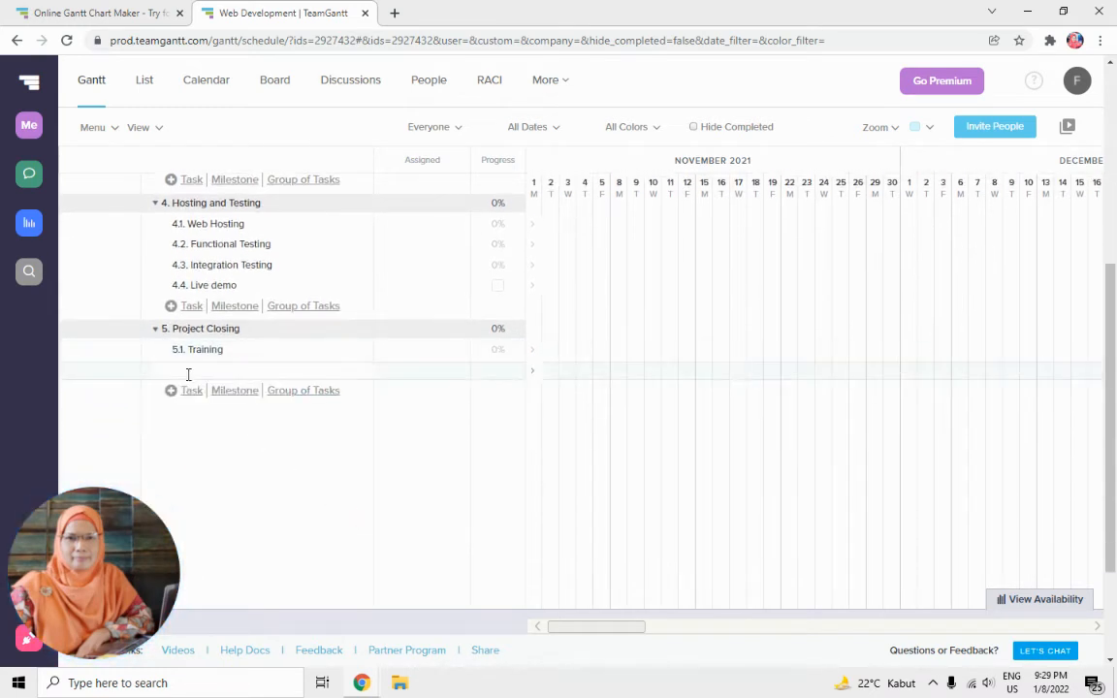
{"action": "type", "text": "5.2"}
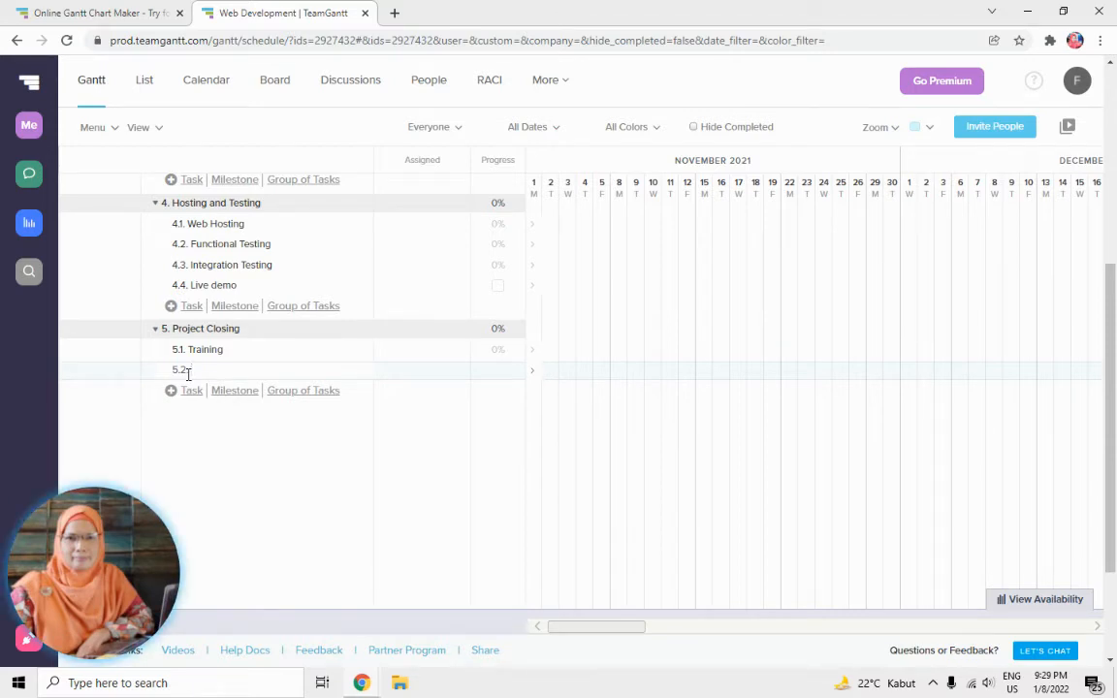
{"action": "type", "text": "User"}
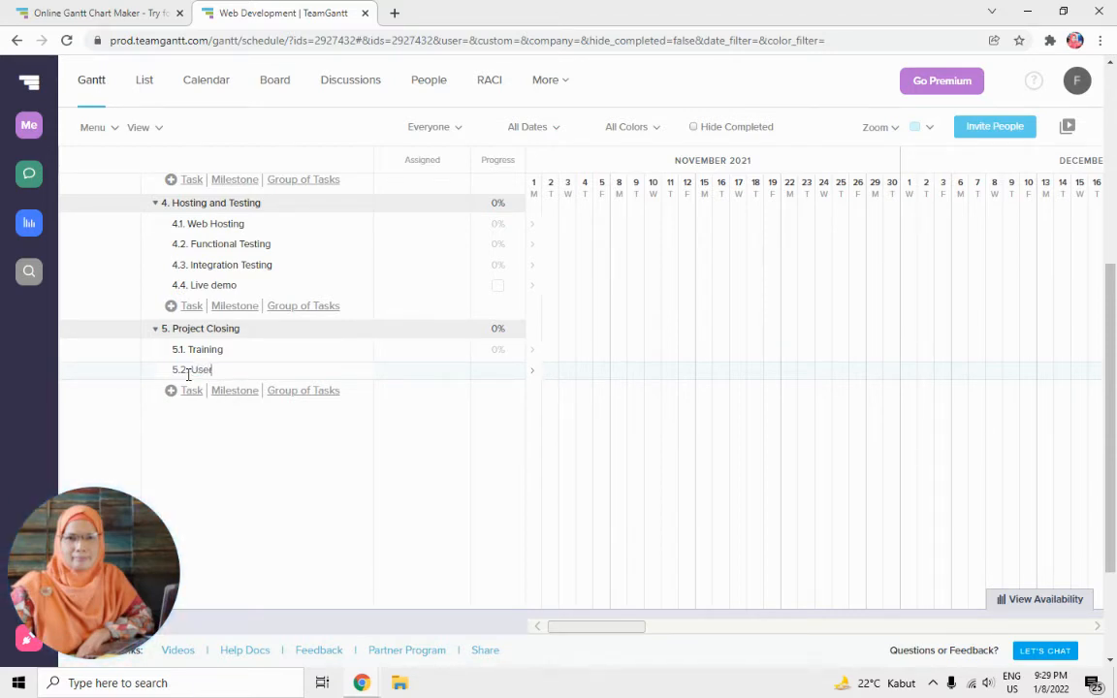
{"action": "type", "text": " Acceptance TEst"}
{"action": "key", "text": "BackSpace"}
{"action": "key", "text": "BackSpace"}
{"action": "key", "text": "BackSpace"}
{"action": "type", "text": "es"}
{"action": "key", "text": "Return"}
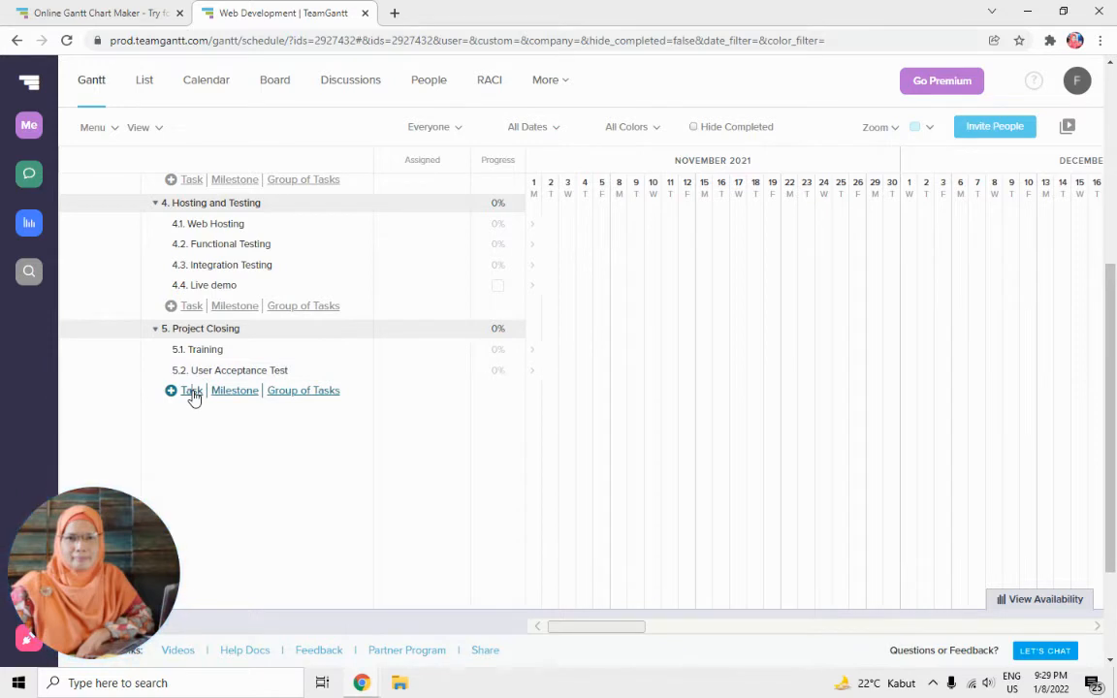
Add a milestone named "5.3. Project Sign-off" at the end of the Project Closing group.
{"action": "left_click", "coordinate": [232, 392]}
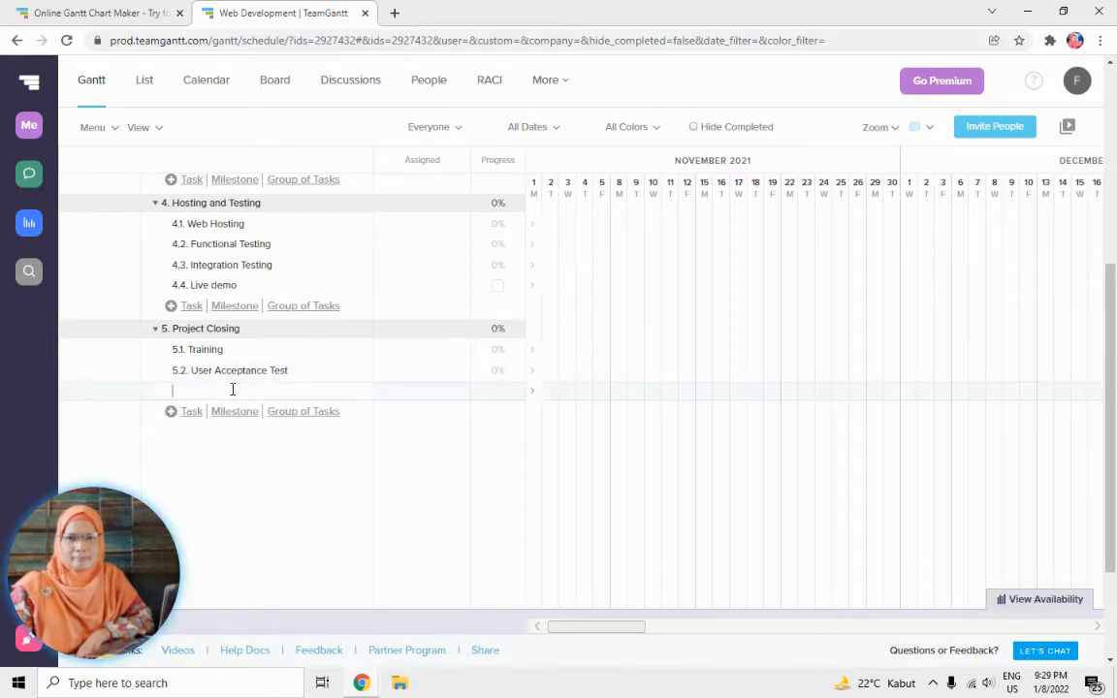
{"action": "type", "text": "P"}
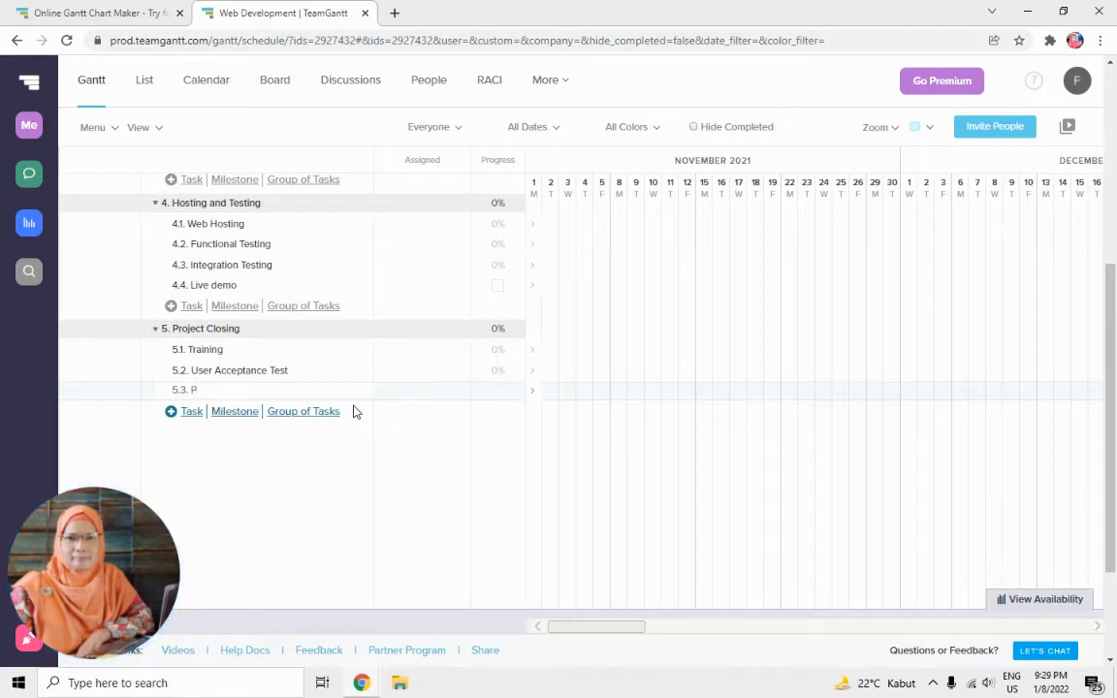
{"action": "type", "text": "lSi"}
{"action": "type", "text": "oject Sign-off"}
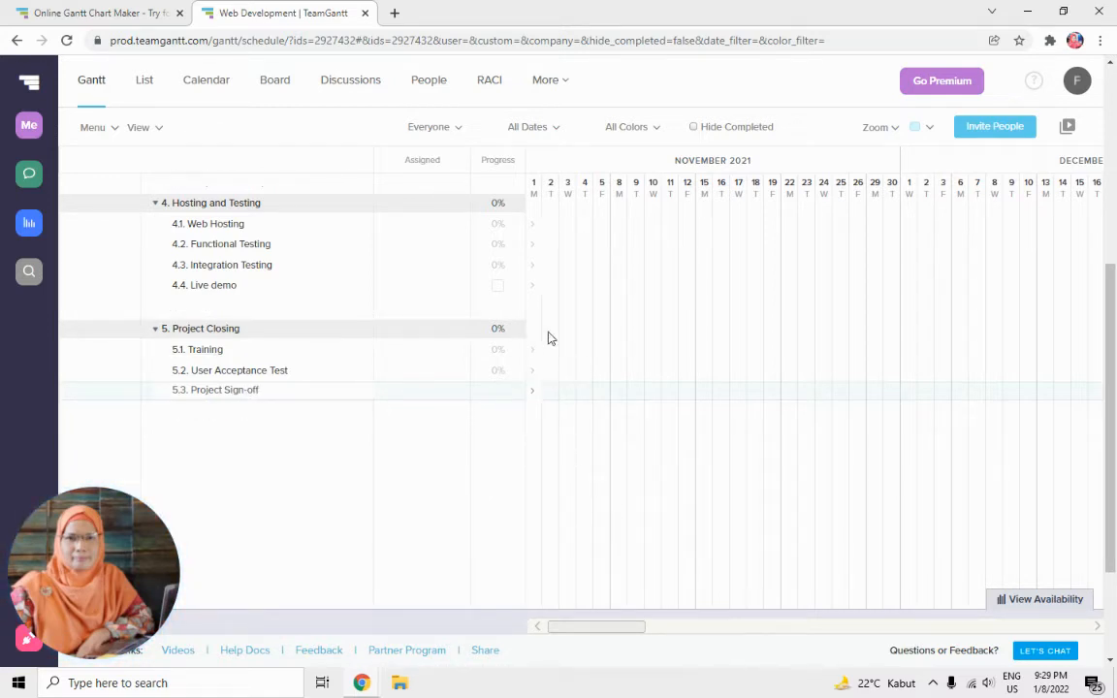
Schedule the Design group's tasks in November 2021: UI Design on 15–17, Database Design on 17–19 and API Design on 22–24.
{"action": "scroll", "coordinate": [548, 338], "scroll_direction": "up", "scroll_amount": 5}
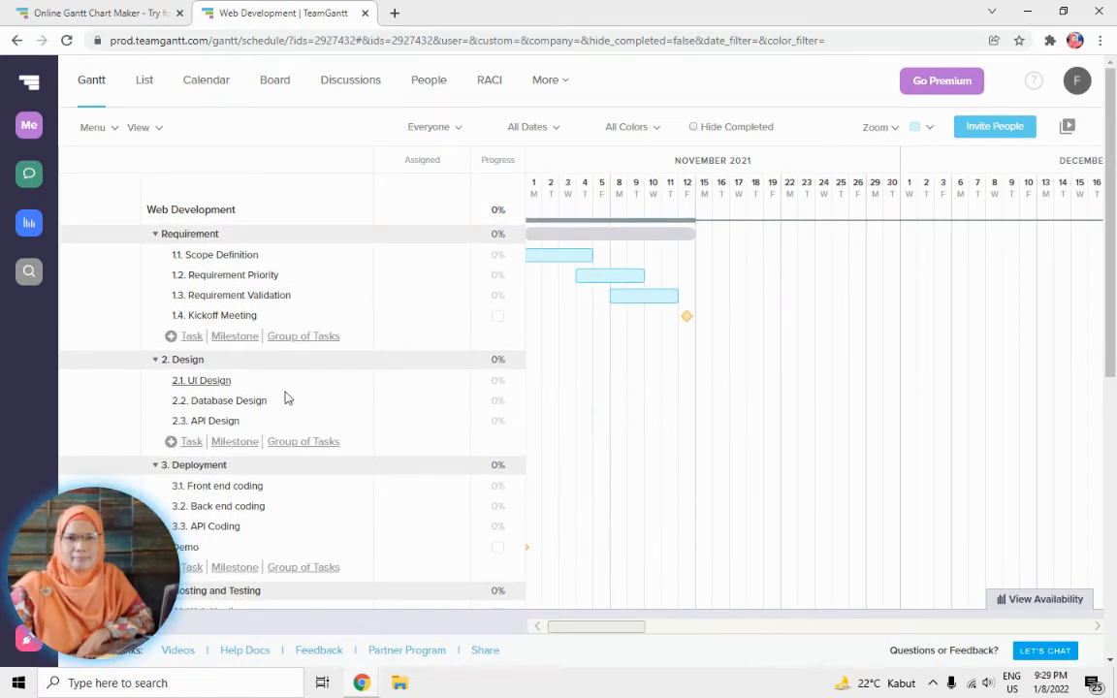
{"action": "left_click", "coordinate": [706, 383]}
{"action": "left_click_drag", "start_coordinate": [711, 382], "coordinate": [745, 382]}
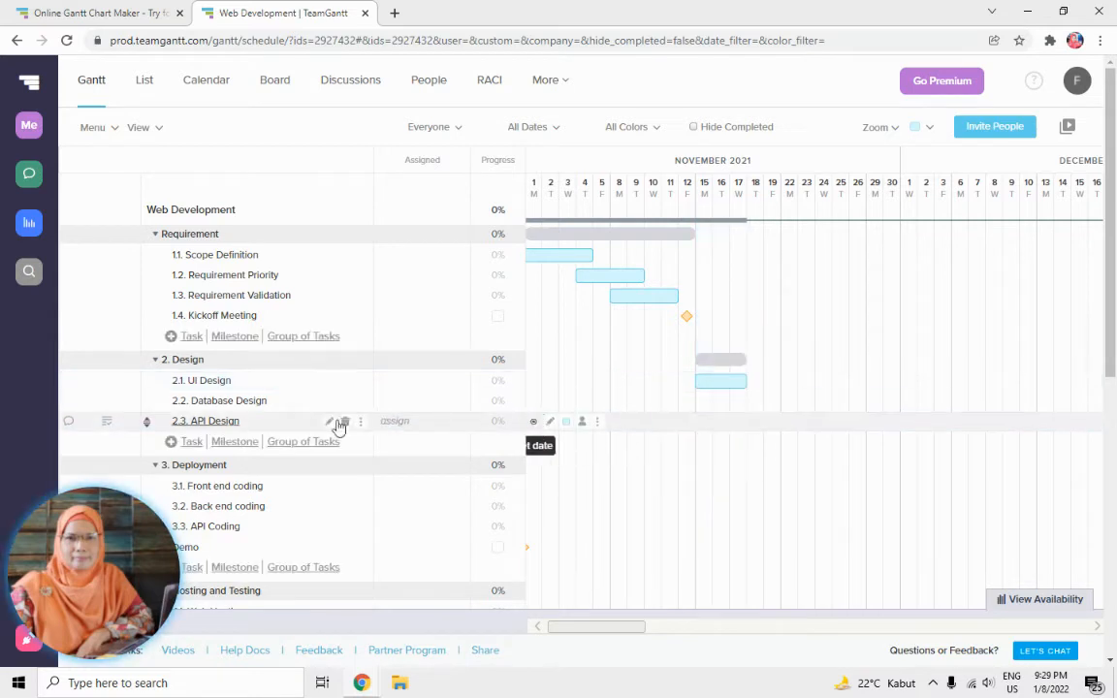
{"action": "left_click", "coordinate": [741, 400]}
{"action": "left_click_drag", "start_coordinate": [748, 402], "coordinate": [840, 423]}
{"action": "left_click", "coordinate": [790, 421]}
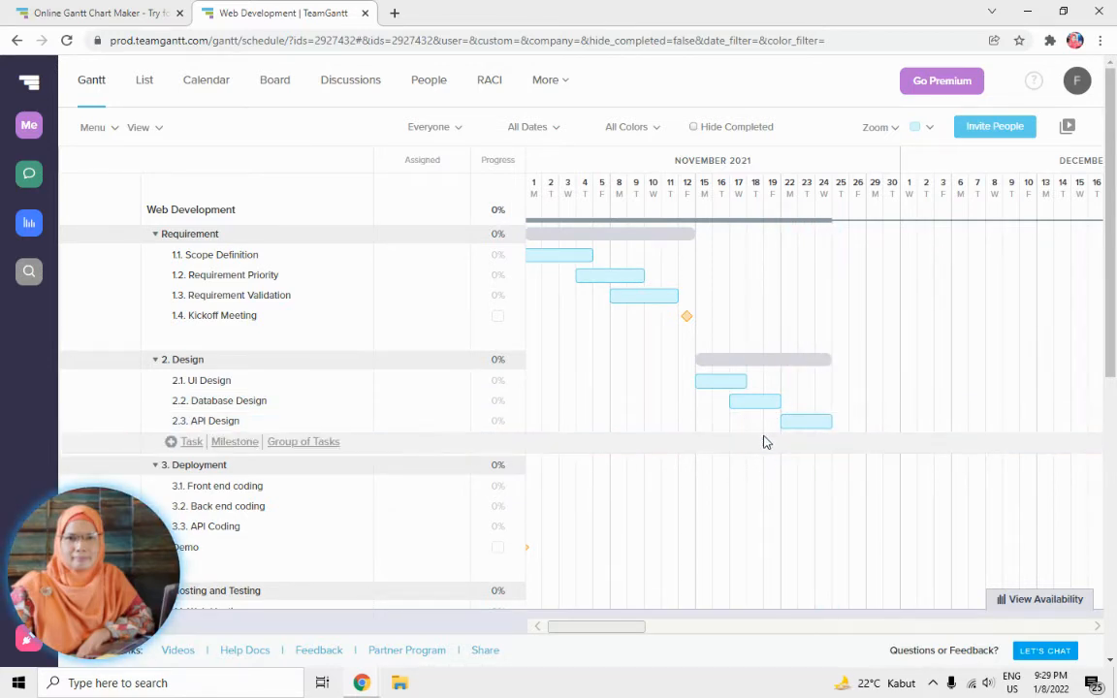
Schedule the Deployment group's tasks in 2021: Front end coding on November 22–26, Back end coding on November 25–30 and API Coding on December 1–3.
{"action": "scroll", "coordinate": [776, 407], "scroll_direction": "down", "scroll_amount": 3}
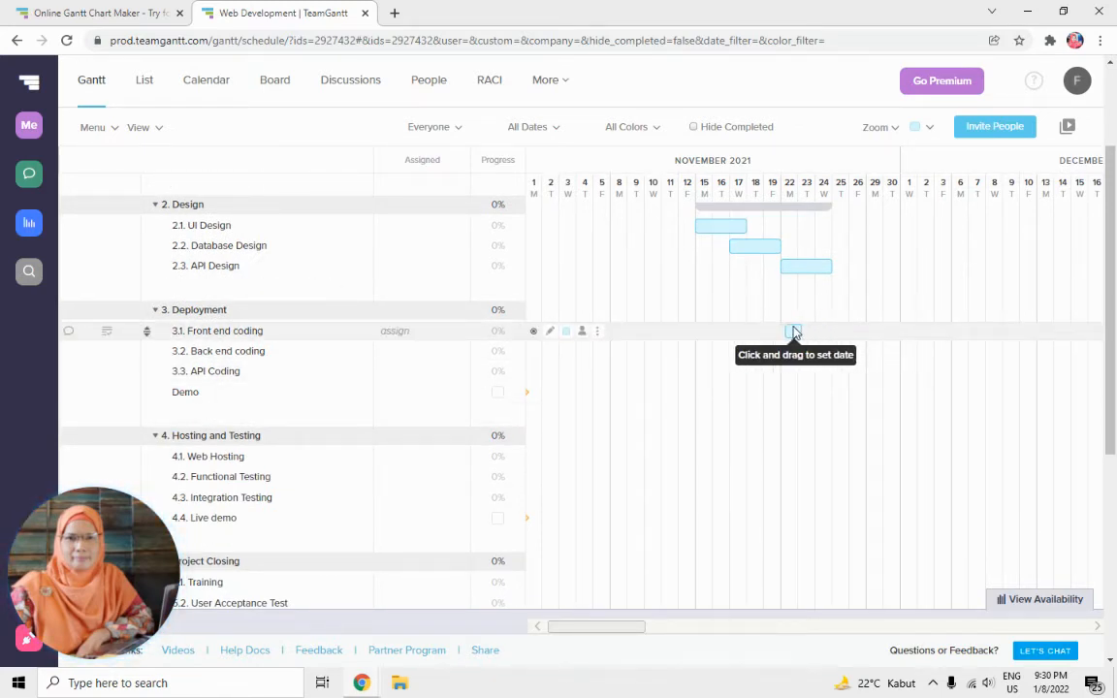
{"action": "left_click_drag", "start_coordinate": [791, 332], "coordinate": [868, 333]}
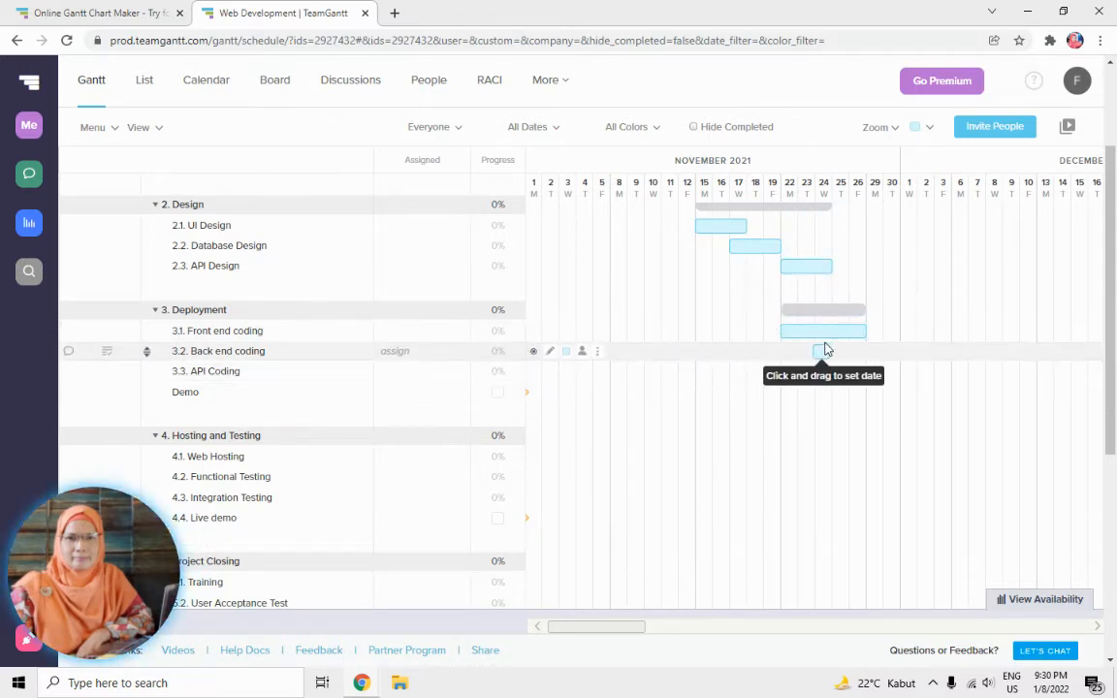
{"action": "left_click", "coordinate": [842, 352]}
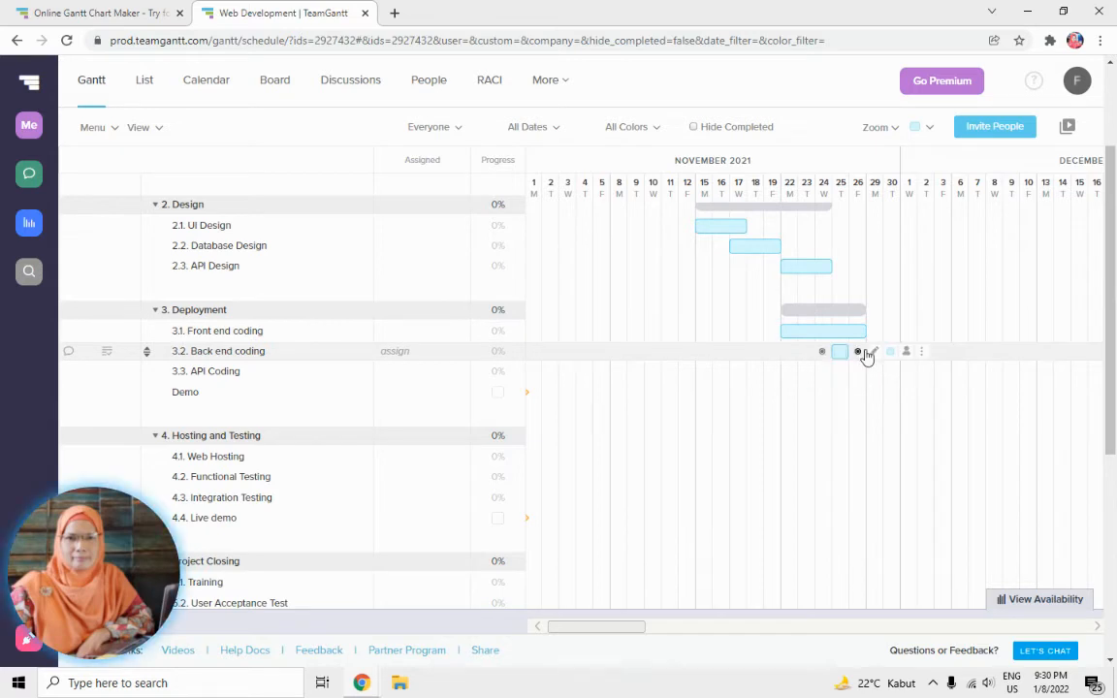
{"action": "left_click_drag", "start_coordinate": [849, 351], "coordinate": [901, 353]}
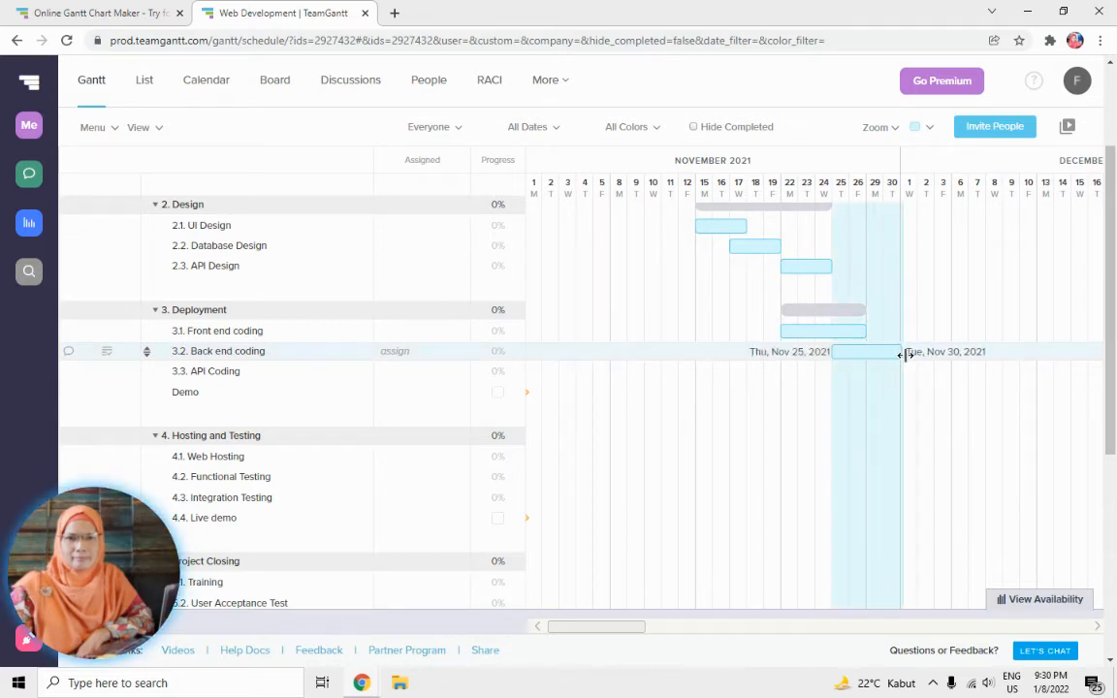
{"action": "left_click", "coordinate": [911, 372]}
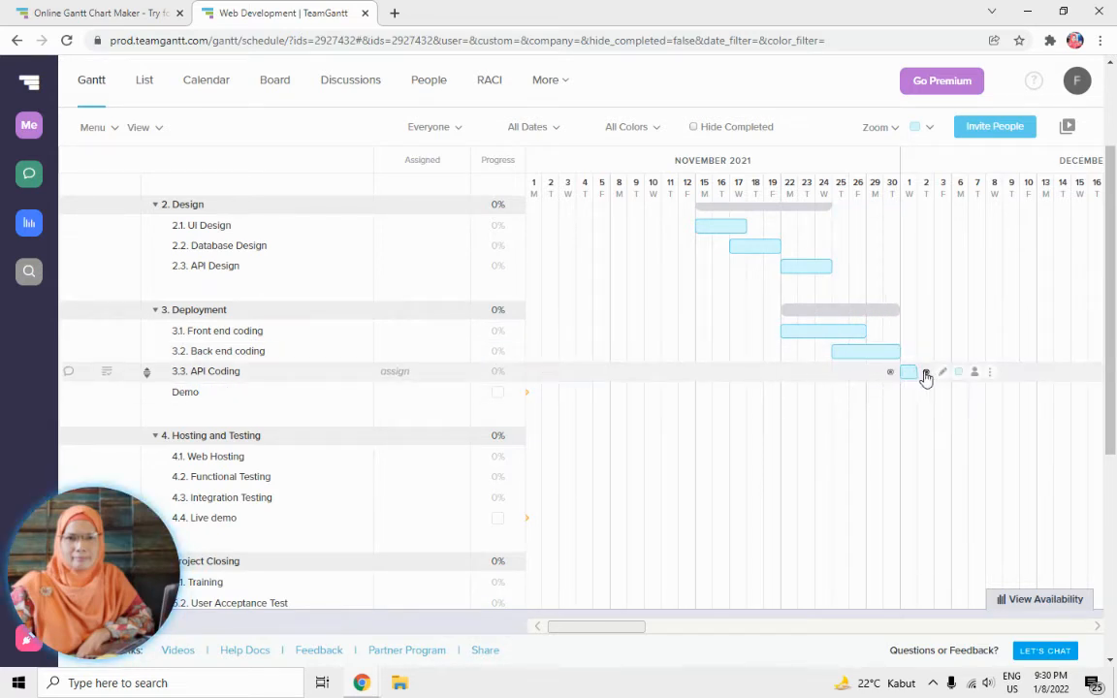
{"action": "left_click_drag", "start_coordinate": [913, 371], "coordinate": [951, 371]}
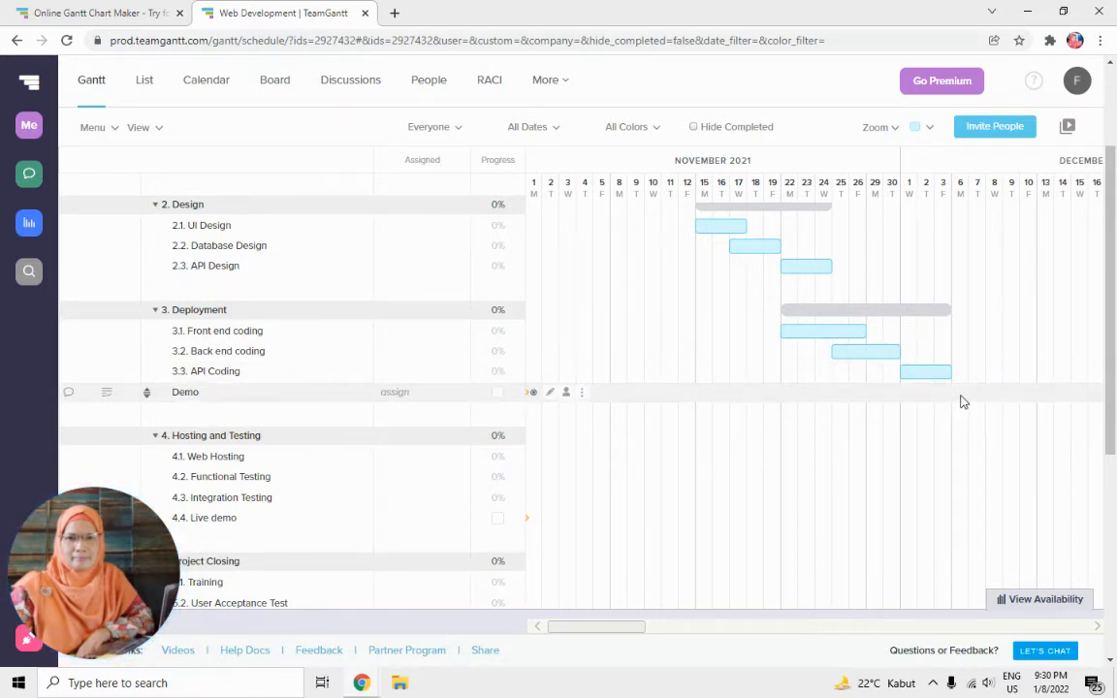
Delete the unnumbered Demo milestone from the Deployment group.
{"action": "left_click", "coordinate": [551, 394]}
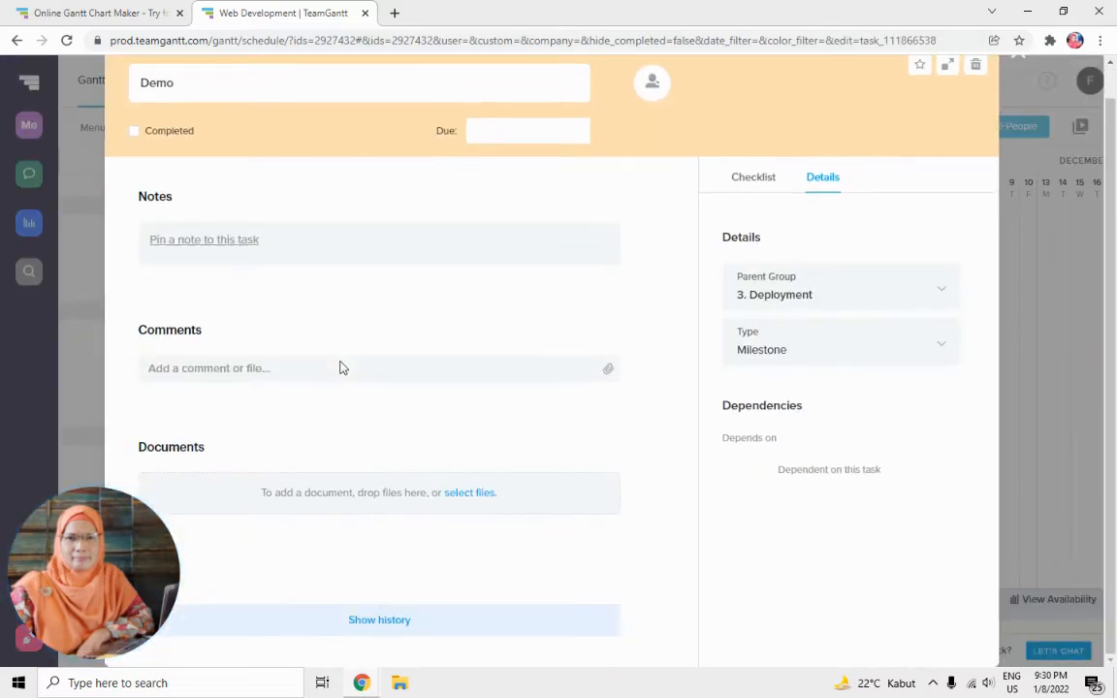
{"action": "left_click", "coordinate": [1018, 85]}
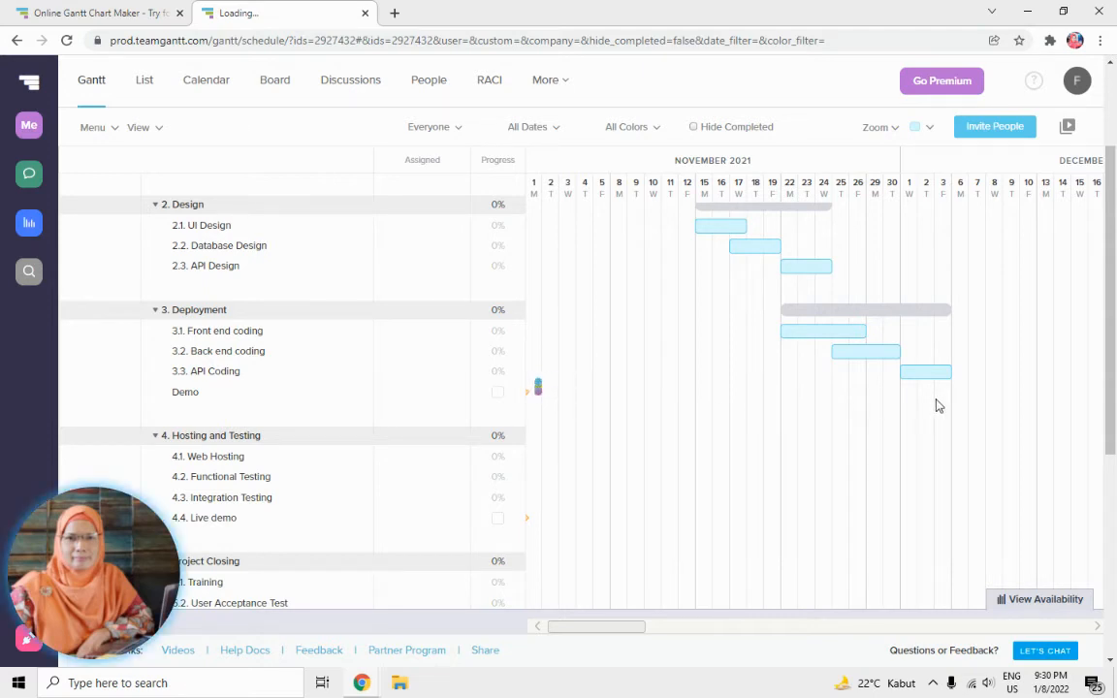
{"action": "scroll", "coordinate": [940, 405], "scroll_direction": "down", "scroll_amount": 1}
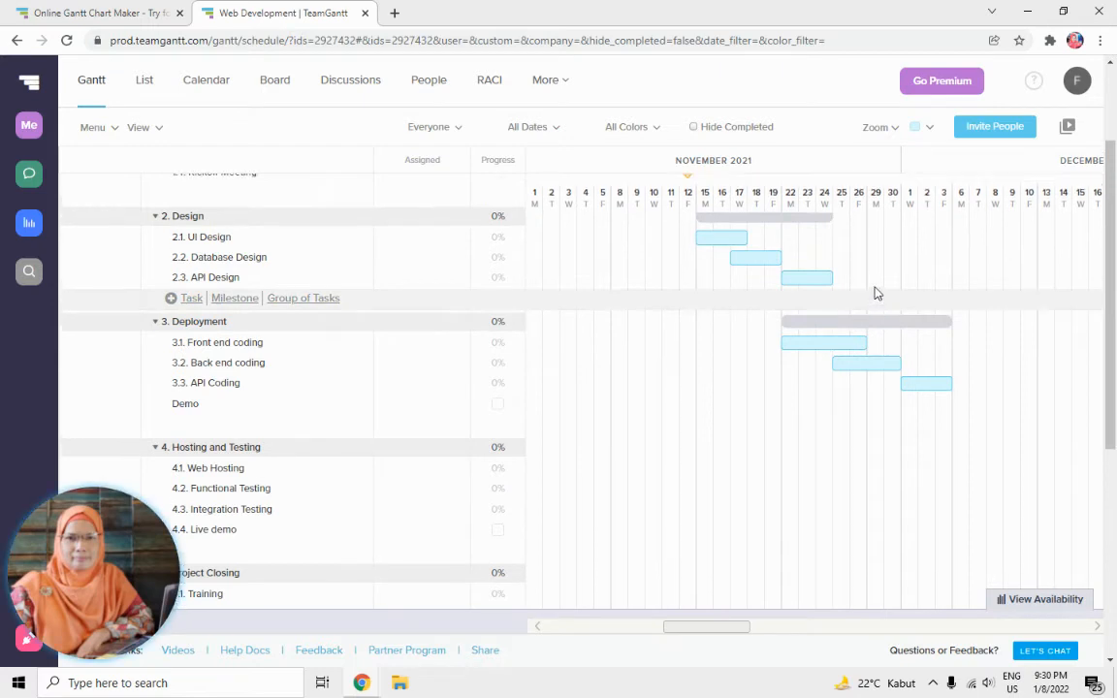
{"action": "scroll", "coordinate": [876, 293], "scroll_direction": "down", "scroll_amount": 3}
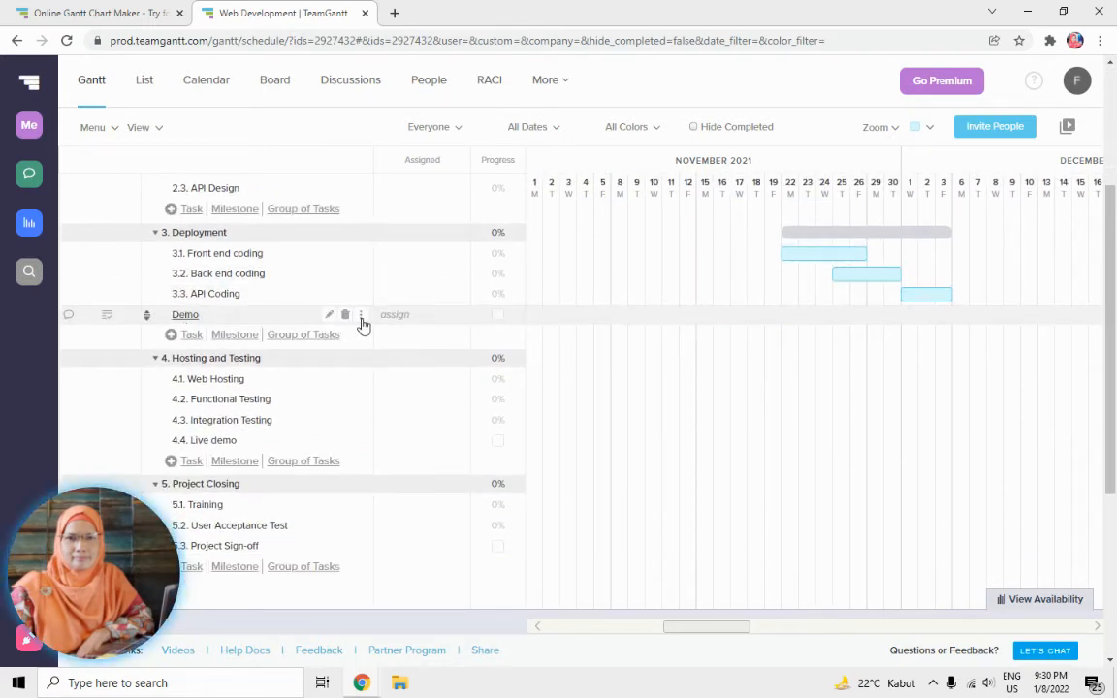
{"action": "left_click", "coordinate": [349, 320]}
{"action": "left_click", "coordinate": [674, 390]}
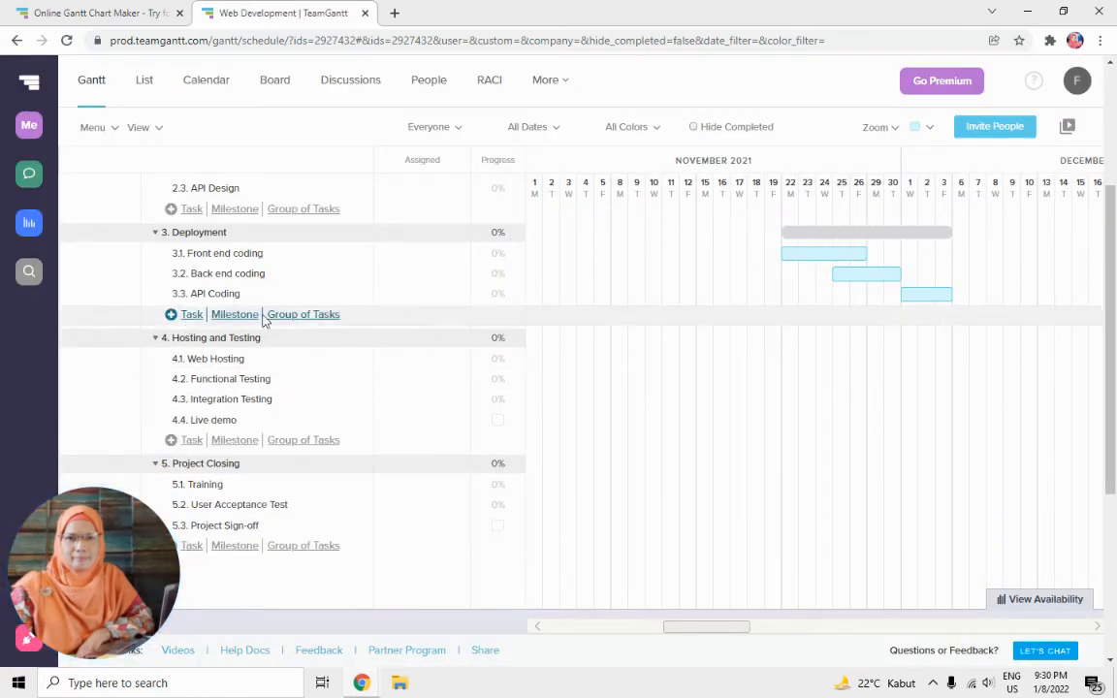
Add a milestone named "3.4. Demo" at the end of the Deployment group and place it on December 6, 2021.
{"action": "left_click", "coordinate": [236, 317]}
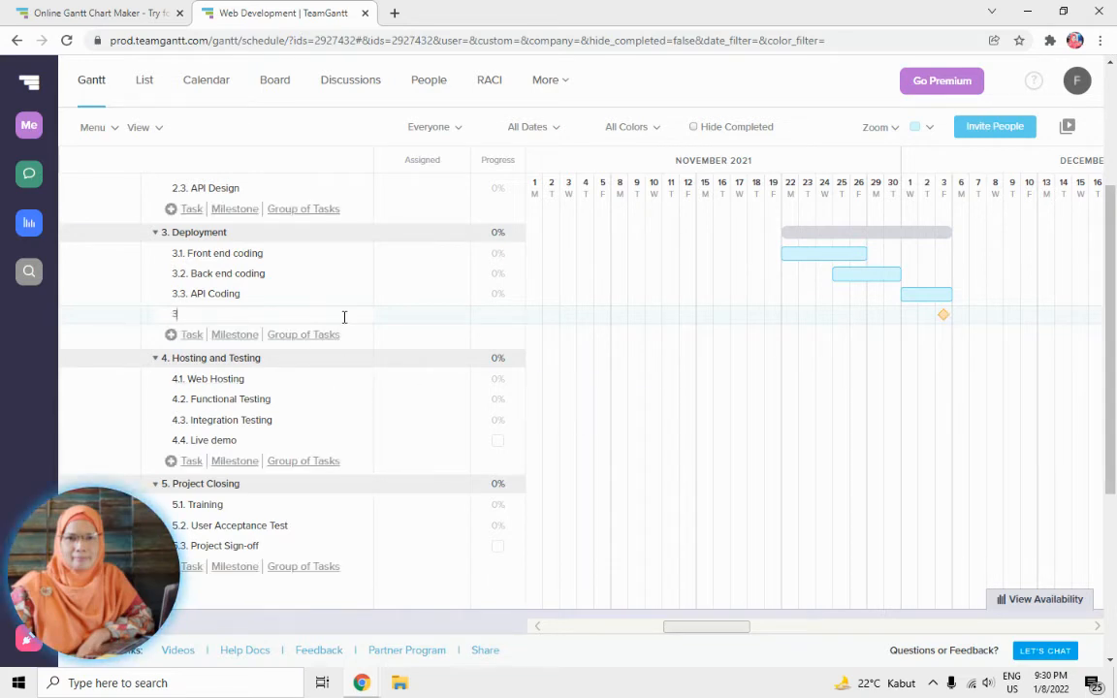
{"action": "type", "text": "3/4"}
{"action": "key", "text": "BackSpace"}
{"action": "key", "text": "BackSpace"}
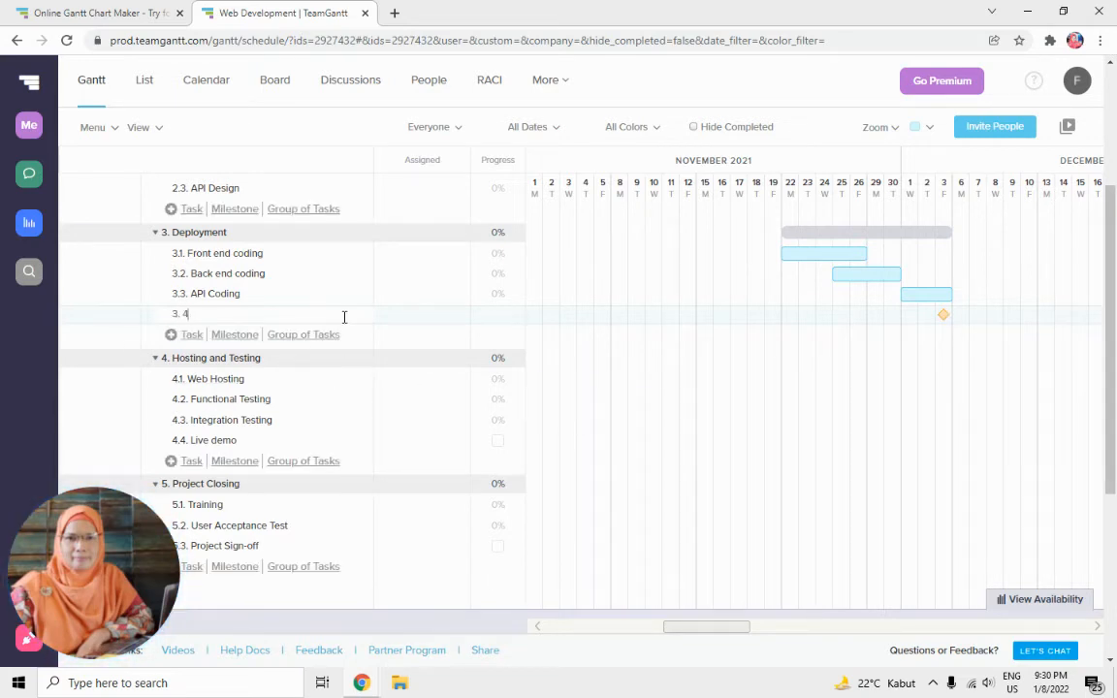
{"action": "key", "text": "BackSpace"}
{"action": "key", "text": "BackSpace"}
{"action": "key", "text": "BackSpace"}
{"action": "type", "text": "4. Demo"}
{"action": "left_click", "coordinate": [966, 317]}
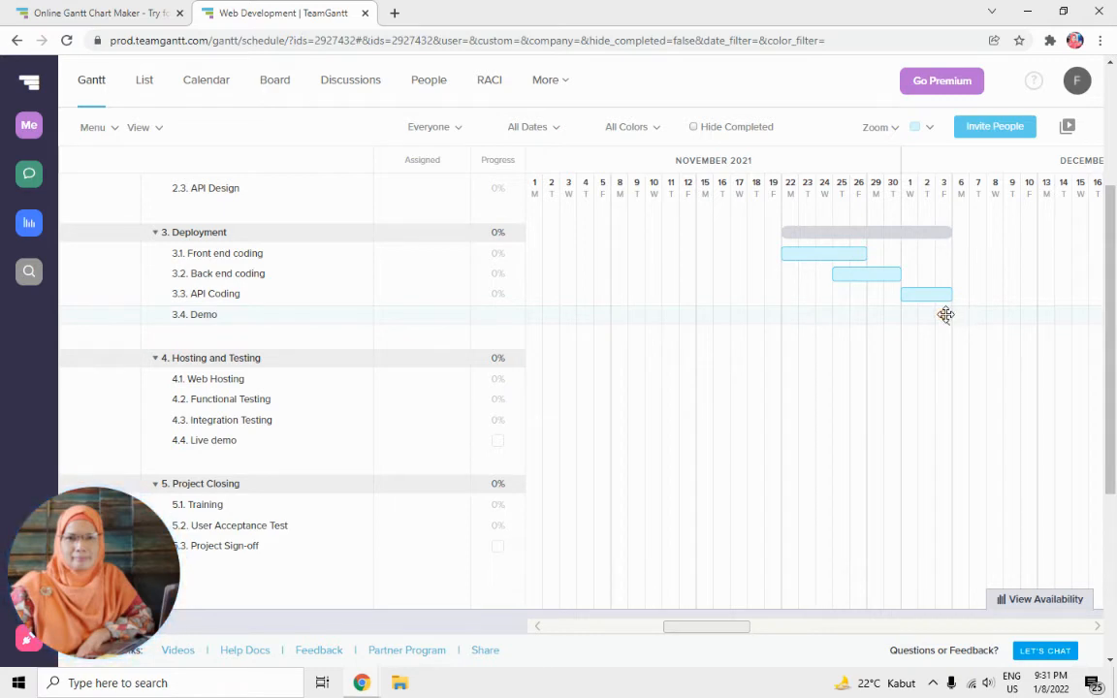
{"action": "left_click", "coordinate": [945, 315]}
{"action": "left_click_drag", "start_coordinate": [949, 313], "coordinate": [960, 314]}
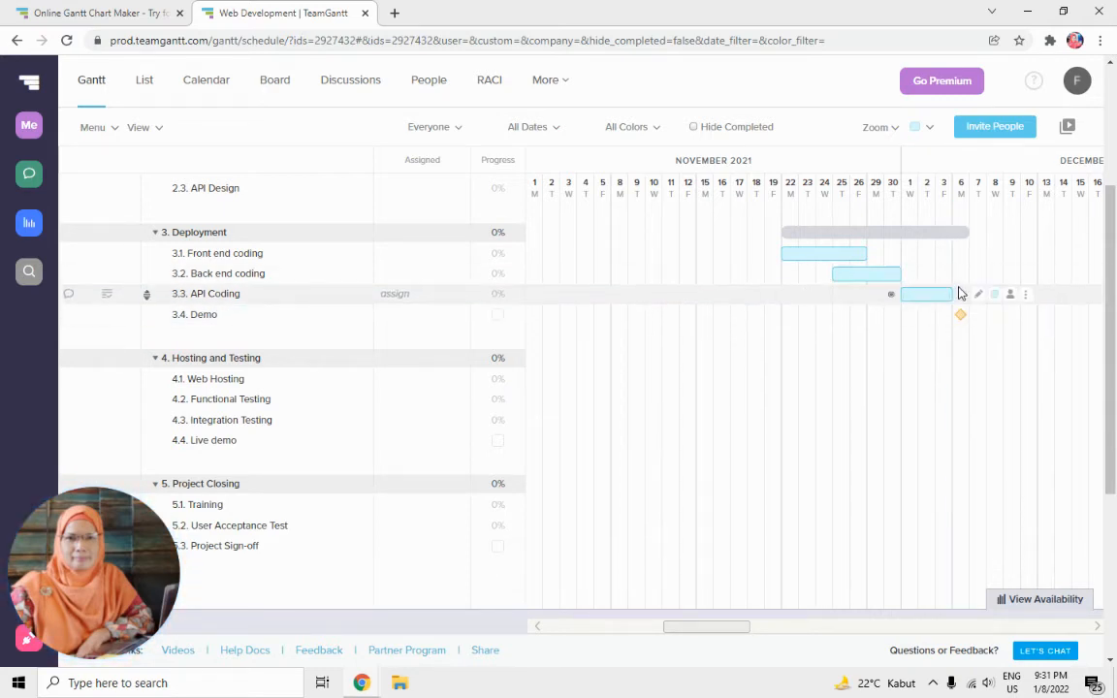
Schedule the Hosting and Testing group in December 2021: Web Hosting on 6–8, Functional Testing on 8–10, Integration Testing on 13–15 and Live demo on 16.
{"action": "scroll", "coordinate": [968, 281], "scroll_direction": "up", "scroll_amount": 1}
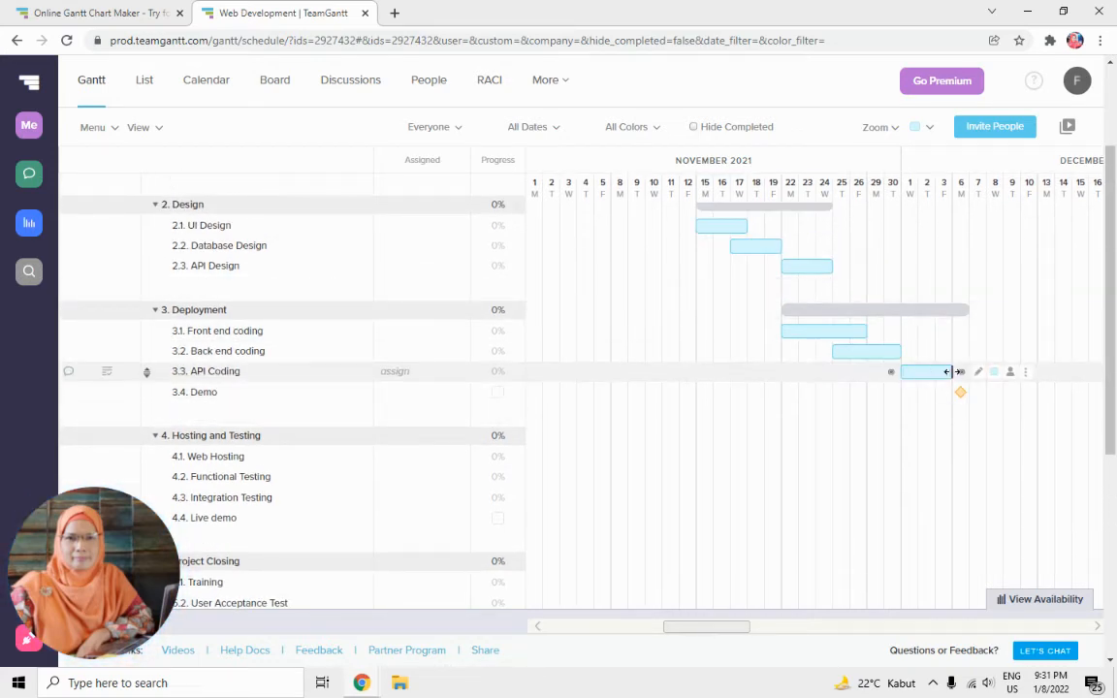
{"action": "scroll", "coordinate": [981, 266], "scroll_direction": "down", "scroll_amount": 1}
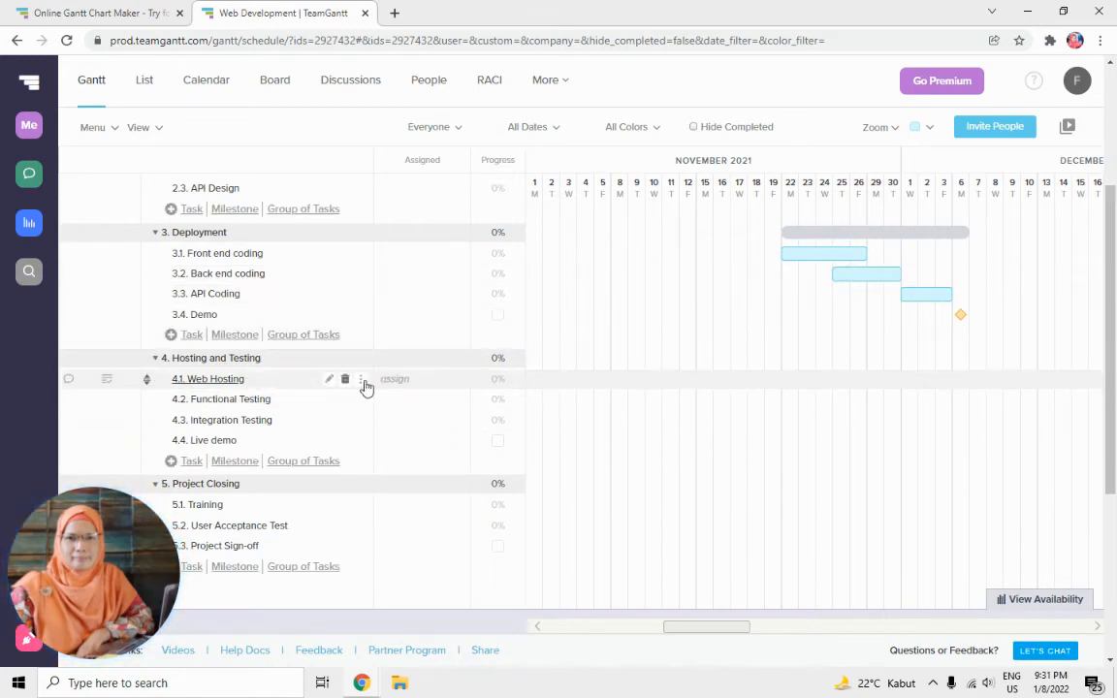
{"action": "left_click", "coordinate": [961, 381]}
{"action": "left_click_drag", "start_coordinate": [974, 379], "coordinate": [1005, 380]}
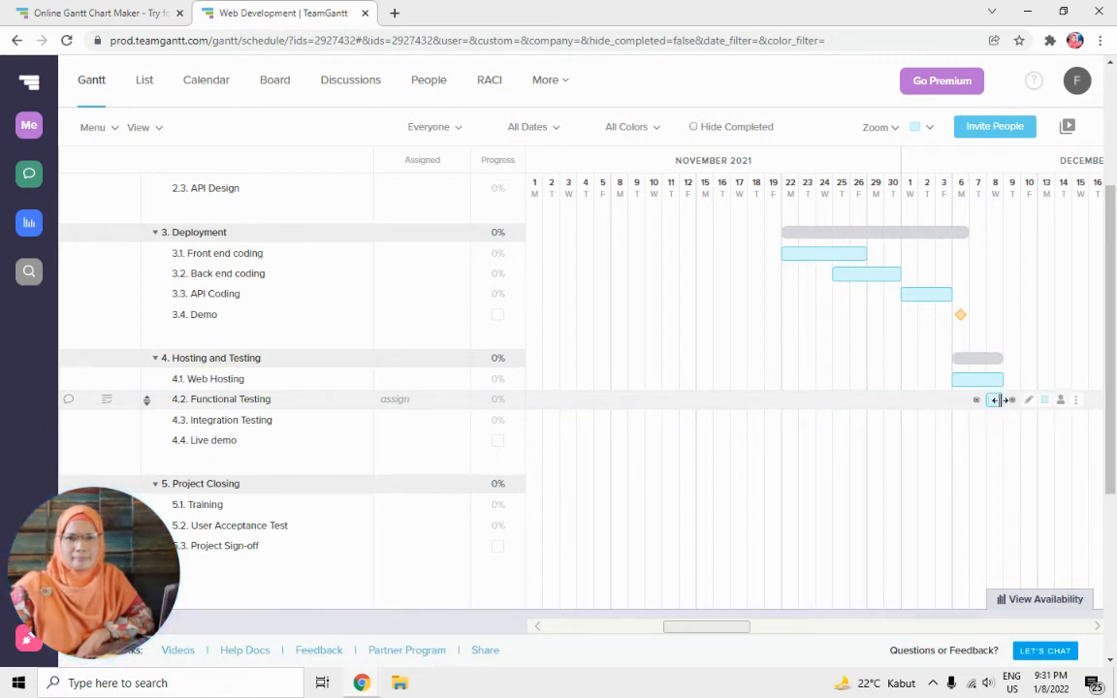
{"action": "left_click_drag", "start_coordinate": [996, 402], "coordinate": [1037, 405]}
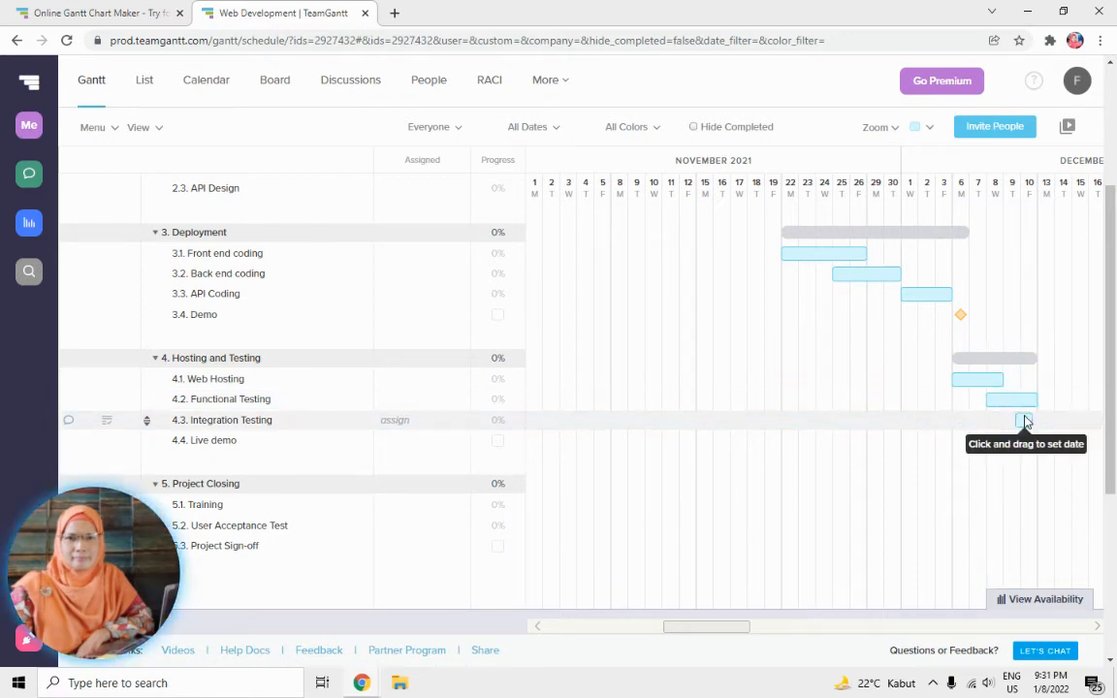
{"action": "left_click", "coordinate": [1040, 424]}
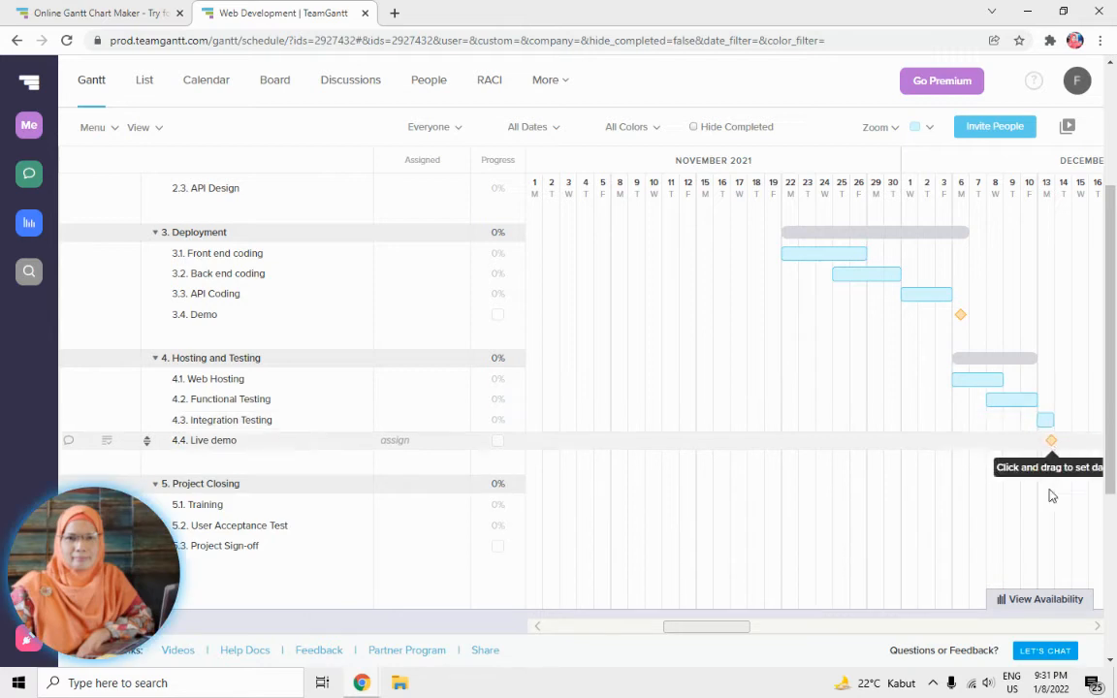
{"action": "left_click_drag", "start_coordinate": [715, 636], "coordinate": [744, 636]}
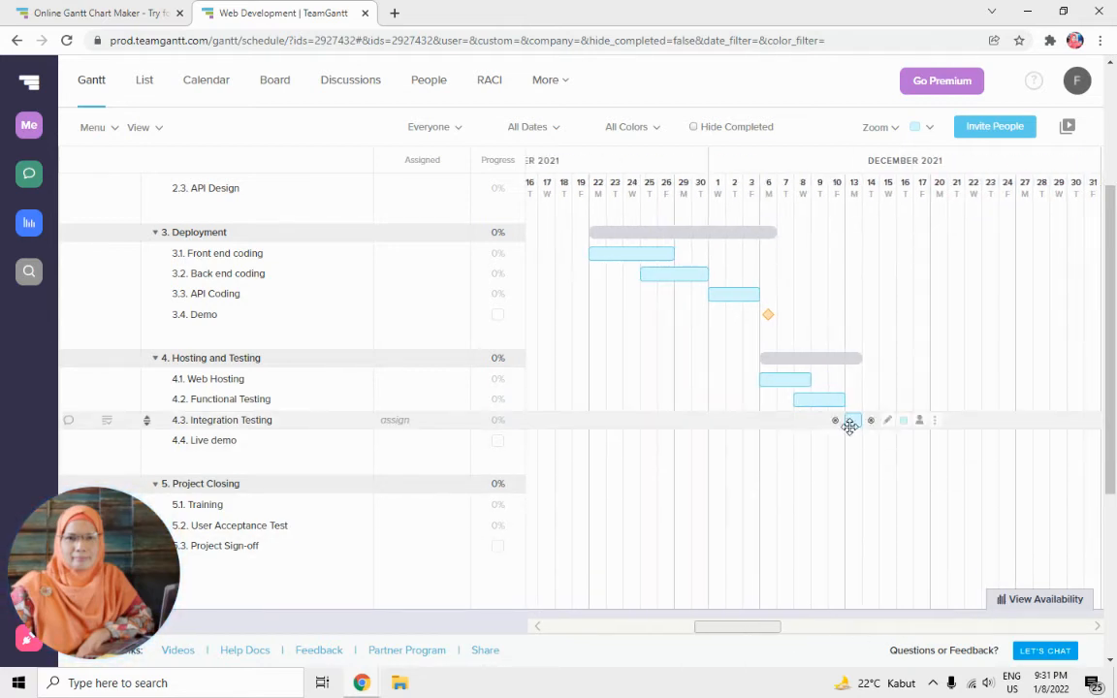
{"action": "left_click_drag", "start_coordinate": [858, 420], "coordinate": [898, 424]}
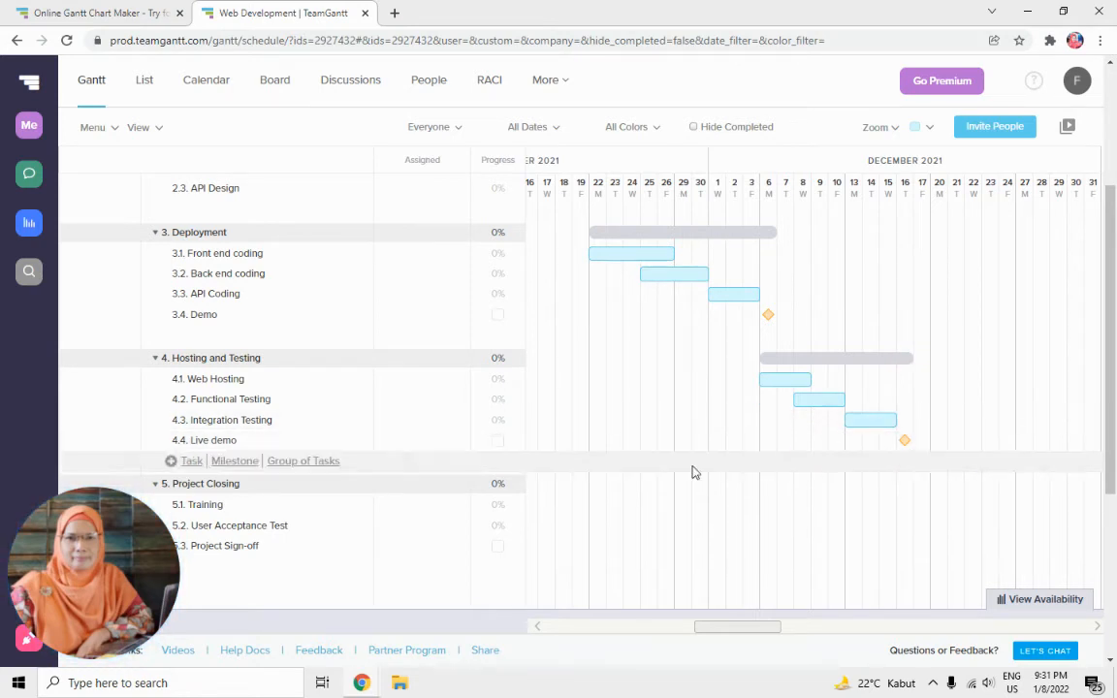
Schedule the Project Closing group in December 2021: Training on 20–24, User Acceptance Test on 27–29 and Project Sign-off on 30.
{"action": "scroll", "coordinate": [687, 470], "scroll_direction": "down", "scroll_amount": 1}
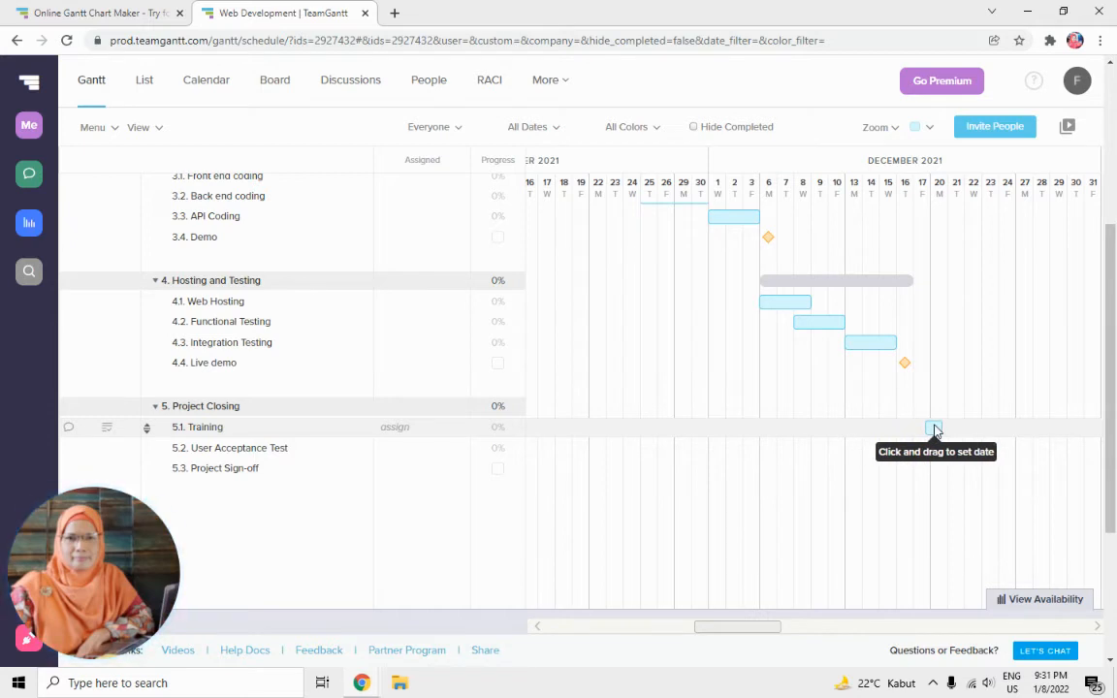
{"action": "left_click", "coordinate": [937, 430]}
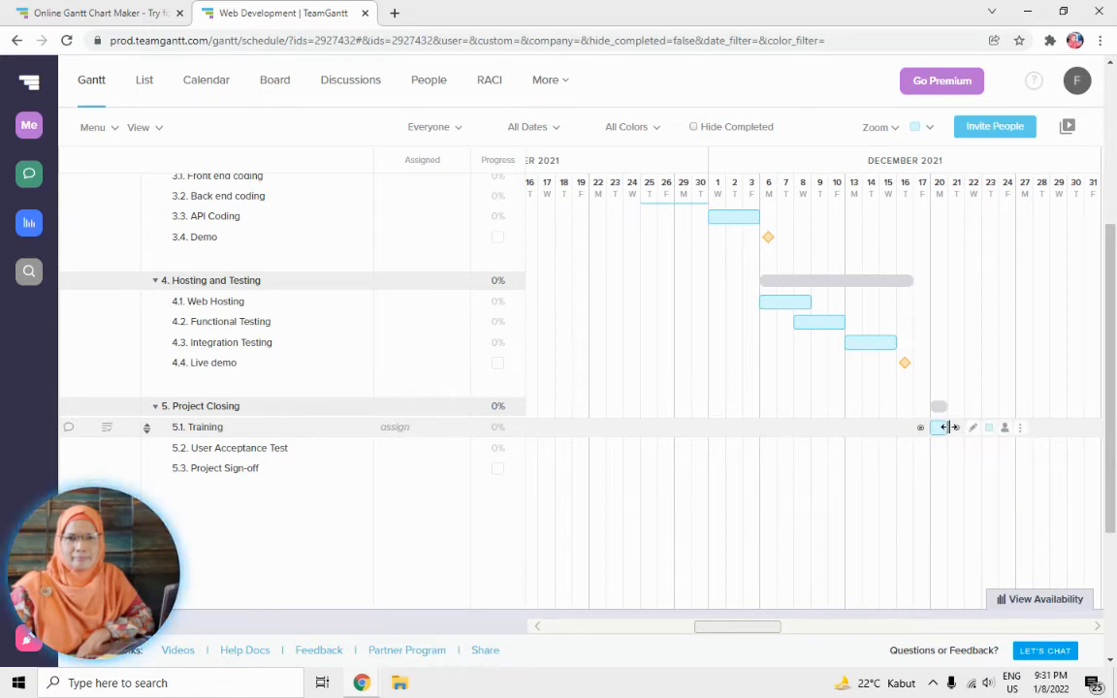
{"action": "left_click_drag", "start_coordinate": [946, 428], "coordinate": [1018, 430]}
{"action": "left_click_drag", "start_coordinate": [783, 631], "coordinate": [822, 632]}
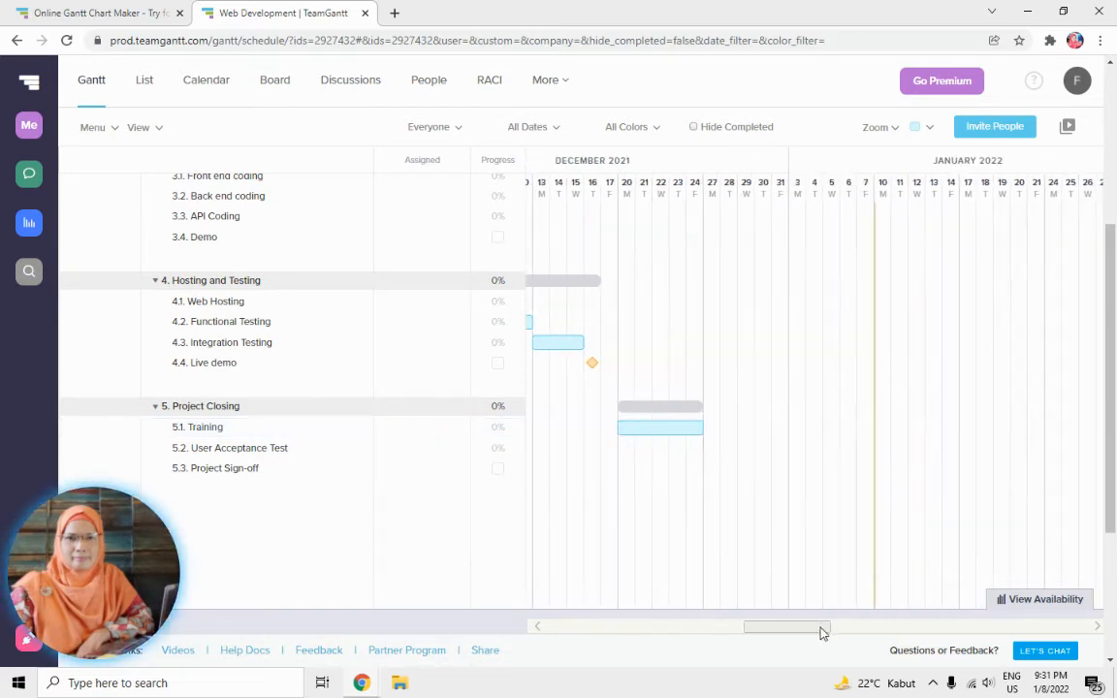
{"action": "left_click", "coordinate": [709, 448]}
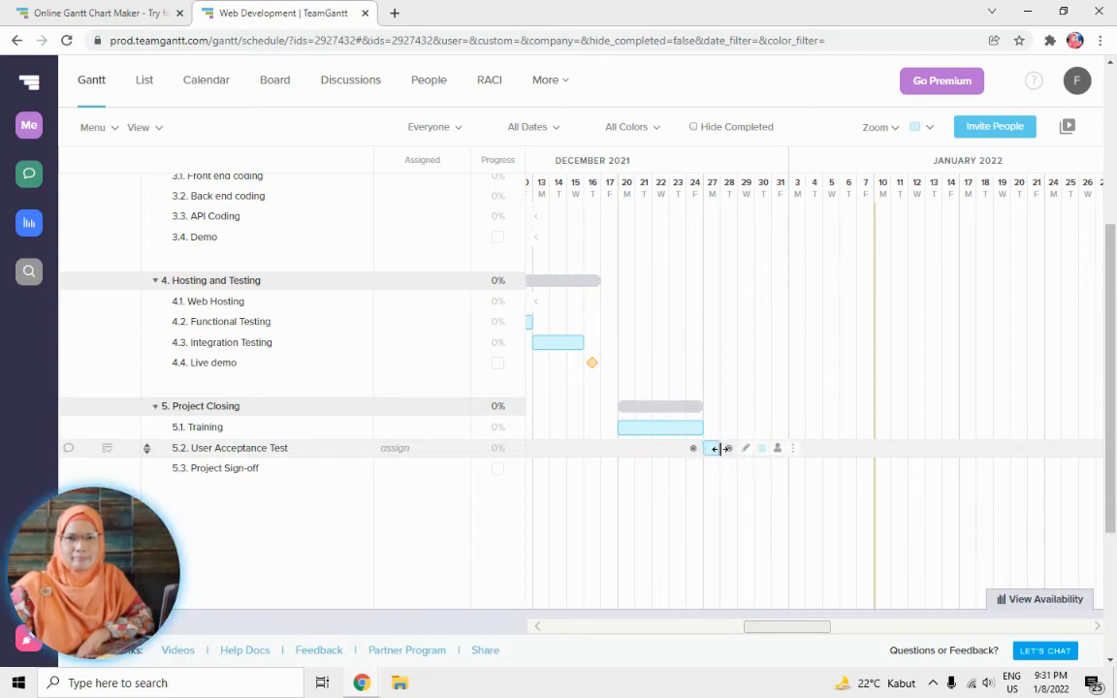
{"action": "left_click_drag", "start_coordinate": [719, 448], "coordinate": [762, 456]}
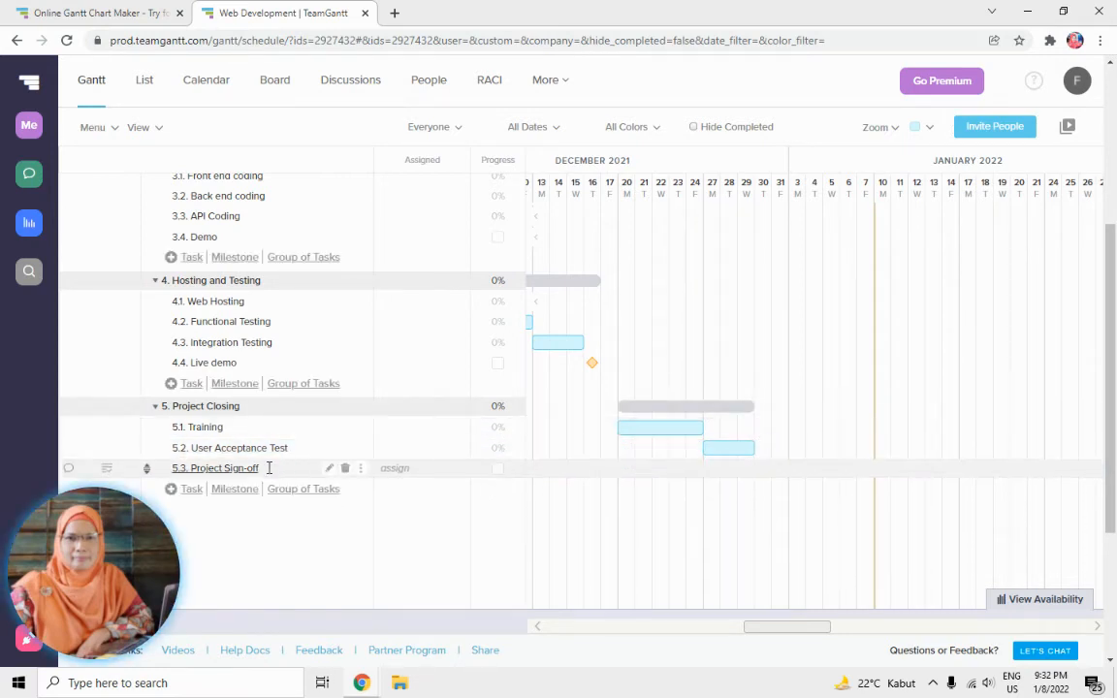
{"action": "left_click", "coordinate": [765, 469]}
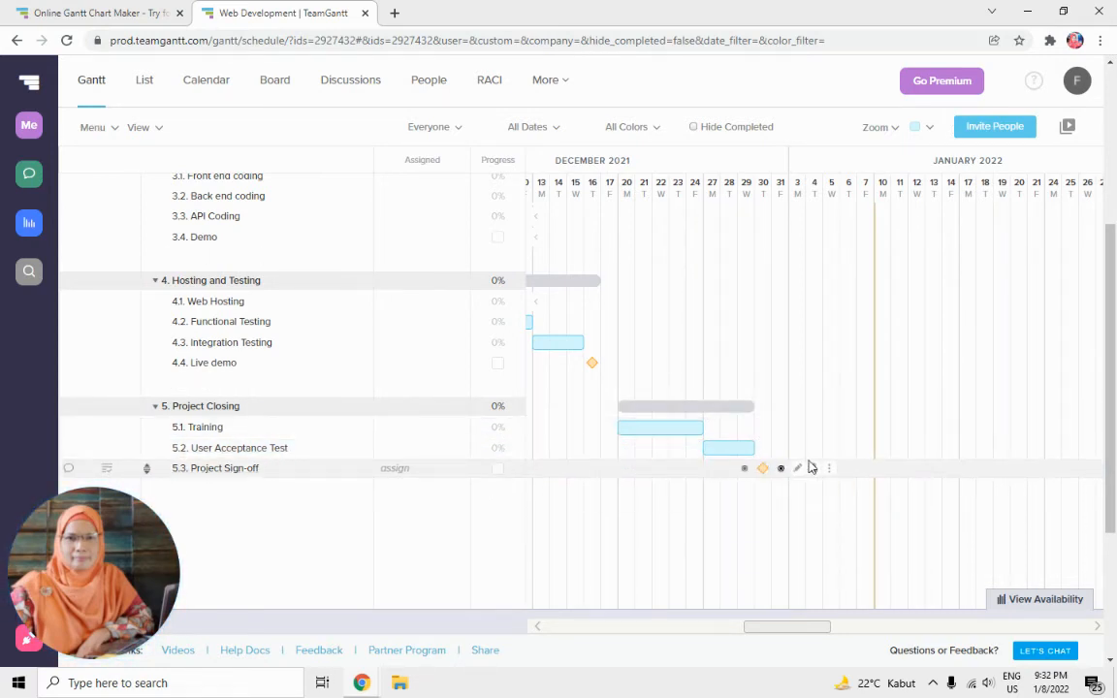
Review the scheduled bars and milestones of all five groups along the Web Development timeline.
{"action": "left_click_drag", "start_coordinate": [804, 630], "coordinate": [753, 629]}
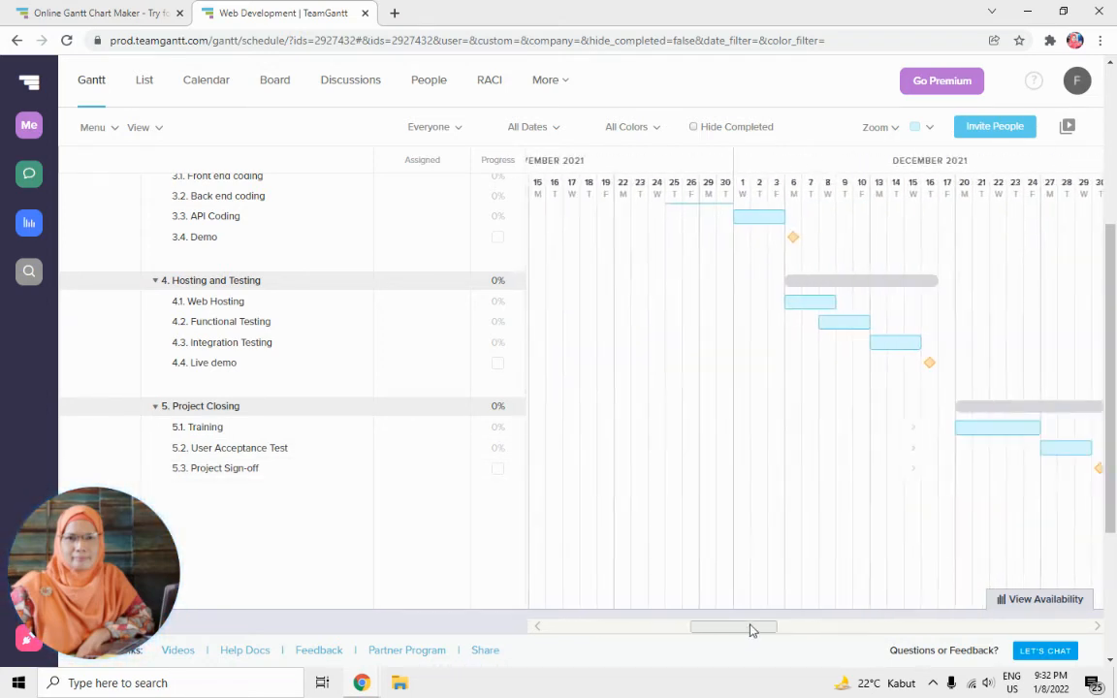
{"action": "scroll", "coordinate": [723, 424], "scroll_direction": "up", "scroll_amount": 2}
{"action": "scroll", "coordinate": [722, 424], "scroll_direction": "up", "scroll_amount": 3}
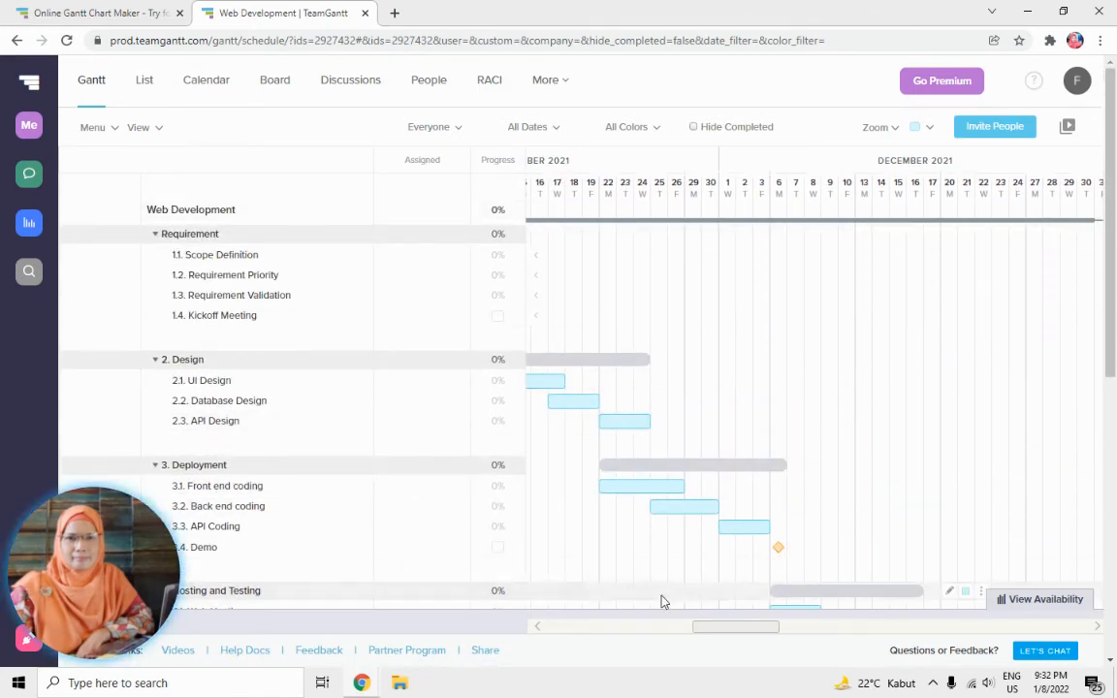
{"action": "left_click_drag", "start_coordinate": [701, 633], "coordinate": [653, 633]}
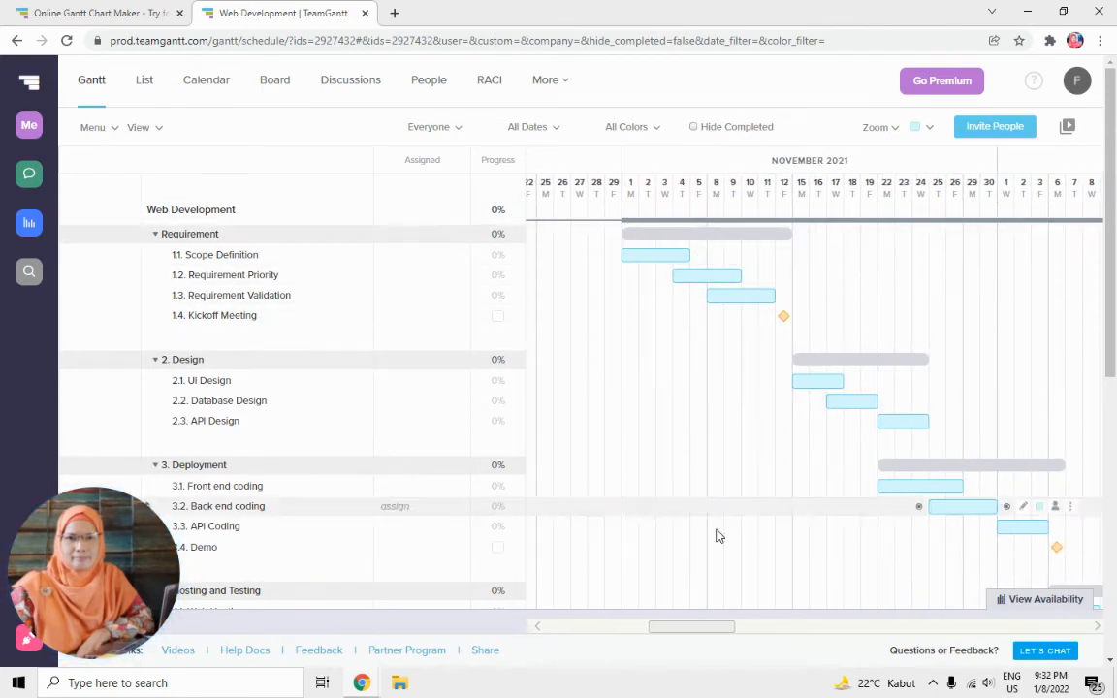
{"action": "left_click_drag", "start_coordinate": [713, 629], "coordinate": [813, 632]}
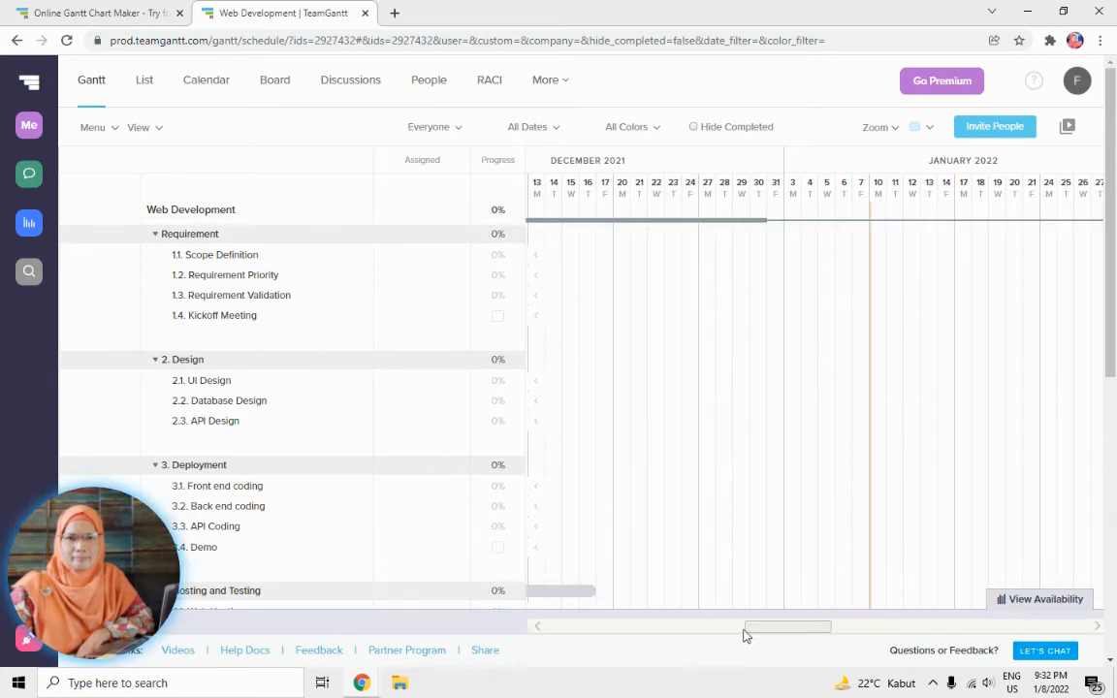
{"action": "scroll", "coordinate": [723, 499], "scroll_direction": "down", "scroll_amount": 5}
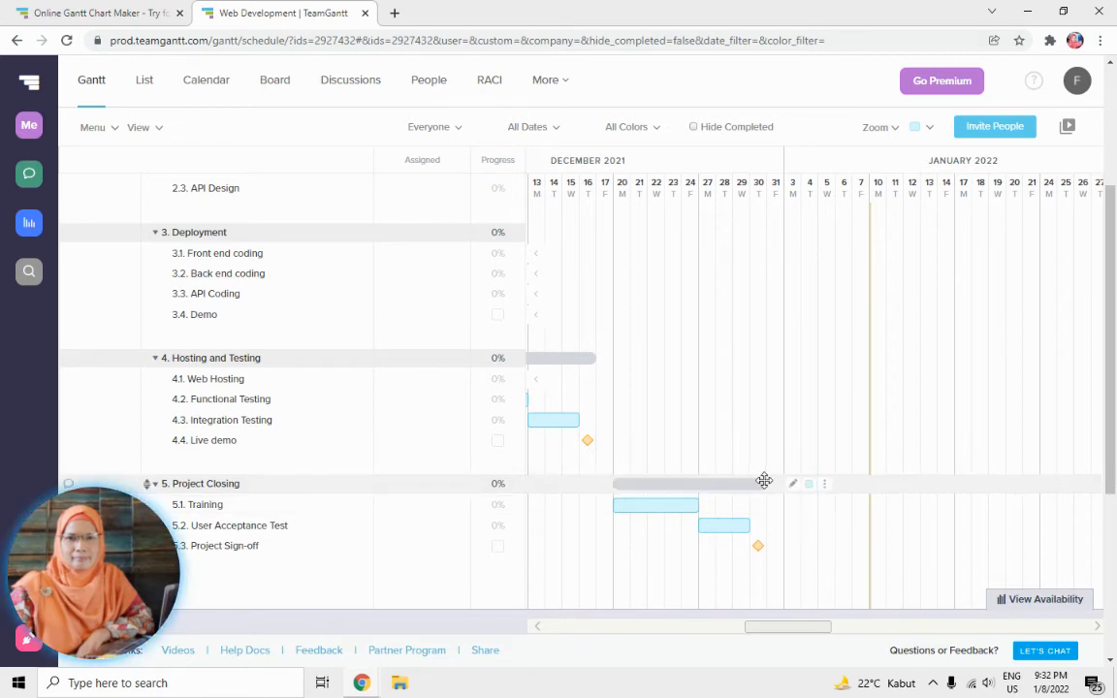
{"action": "left_click_drag", "start_coordinate": [805, 626], "coordinate": [748, 636]}
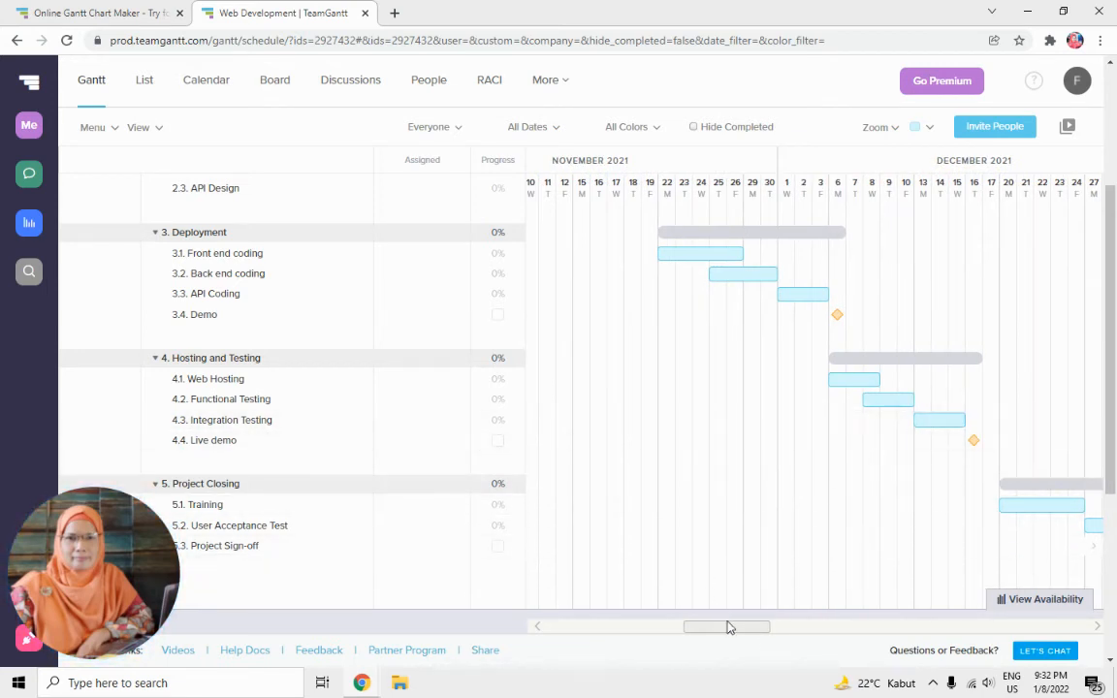
{"action": "left_click_drag", "start_coordinate": [725, 623], "coordinate": [744, 627]}
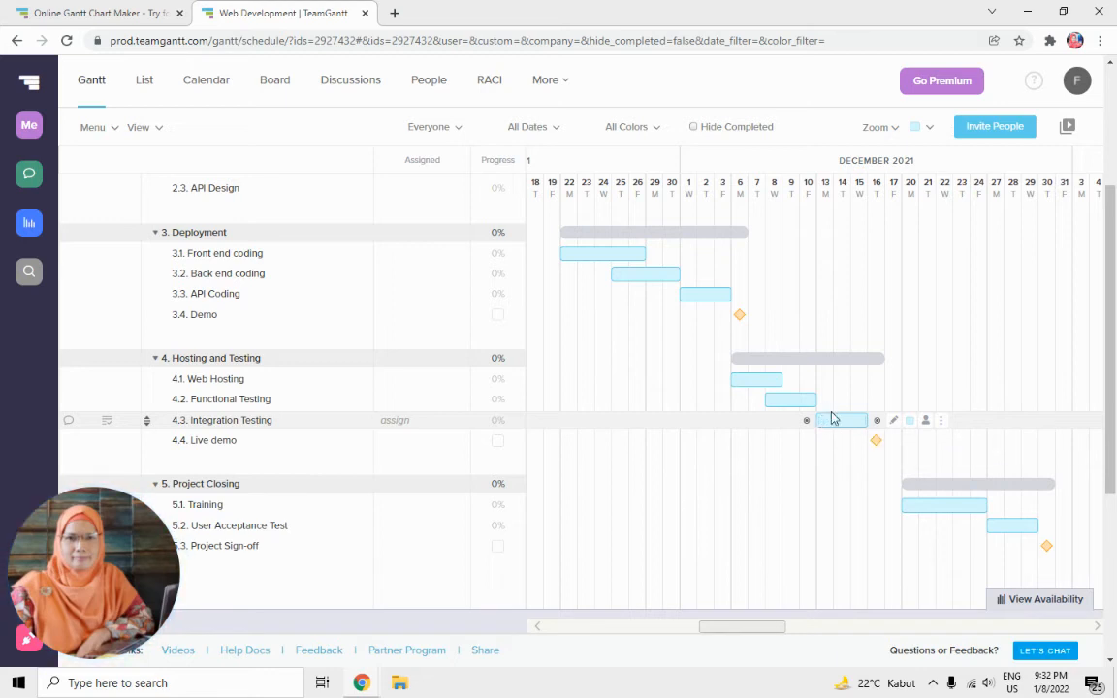
Set the progress of Scope Definition, Requirement Priority and Requirement Validation to 100% and mark the Kickoff Meeting milestone complete.
{"action": "mouse_move", "coordinate": [723, 627]}
{"action": "left_mouse_down"}
{"action": "mouse_move", "coordinate": [668, 625]}
{"action": "mouse_move", "coordinate": [713, 629]}
{"action": "mouse_move", "coordinate": [708, 636]}
{"action": "left_mouse_up"}
{"action": "scroll", "coordinate": [457, 389], "scroll_direction": "up", "scroll_amount": 5}
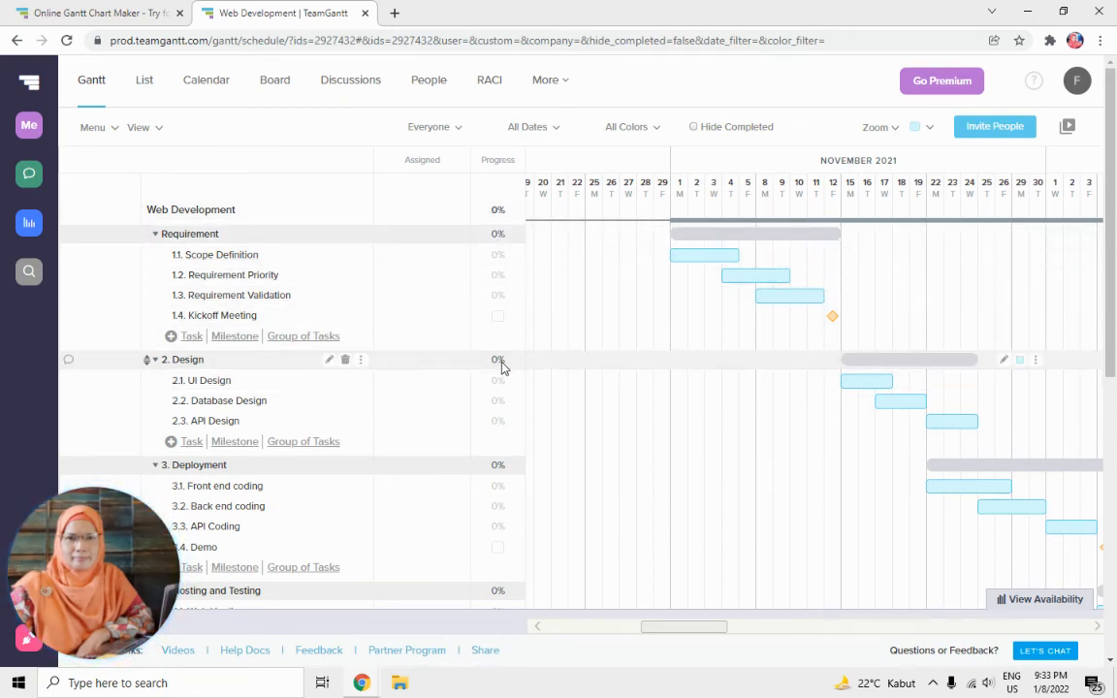
{"action": "left_click", "coordinate": [495, 256]}
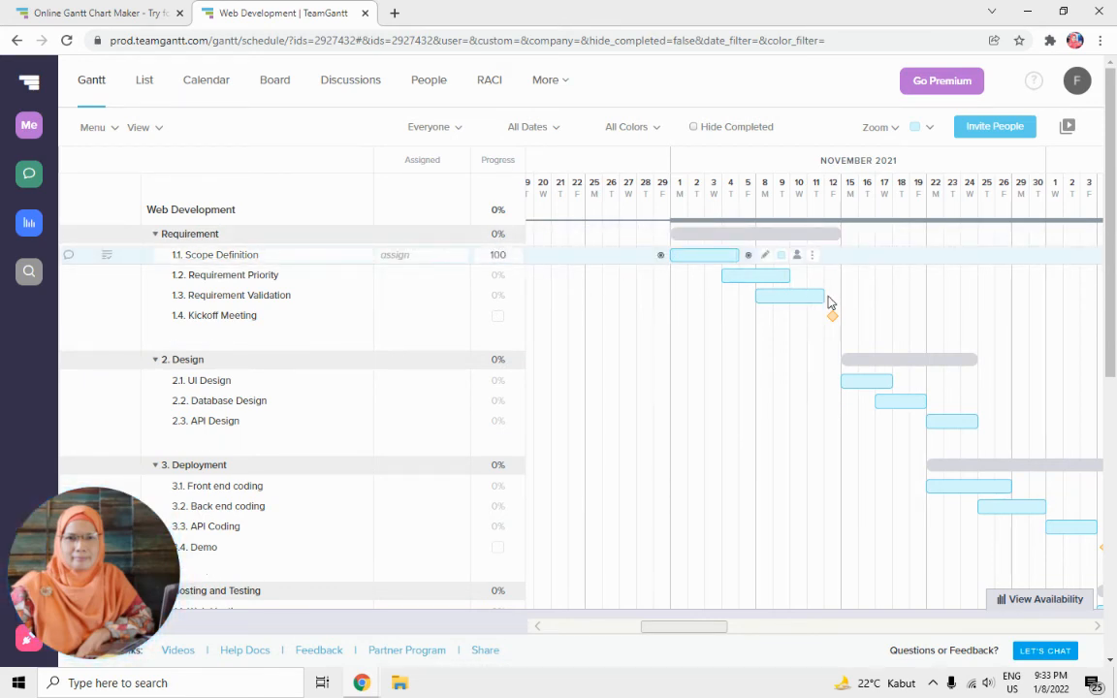
{"action": "type", "text": "100"}
{"action": "key", "text": "Return"}
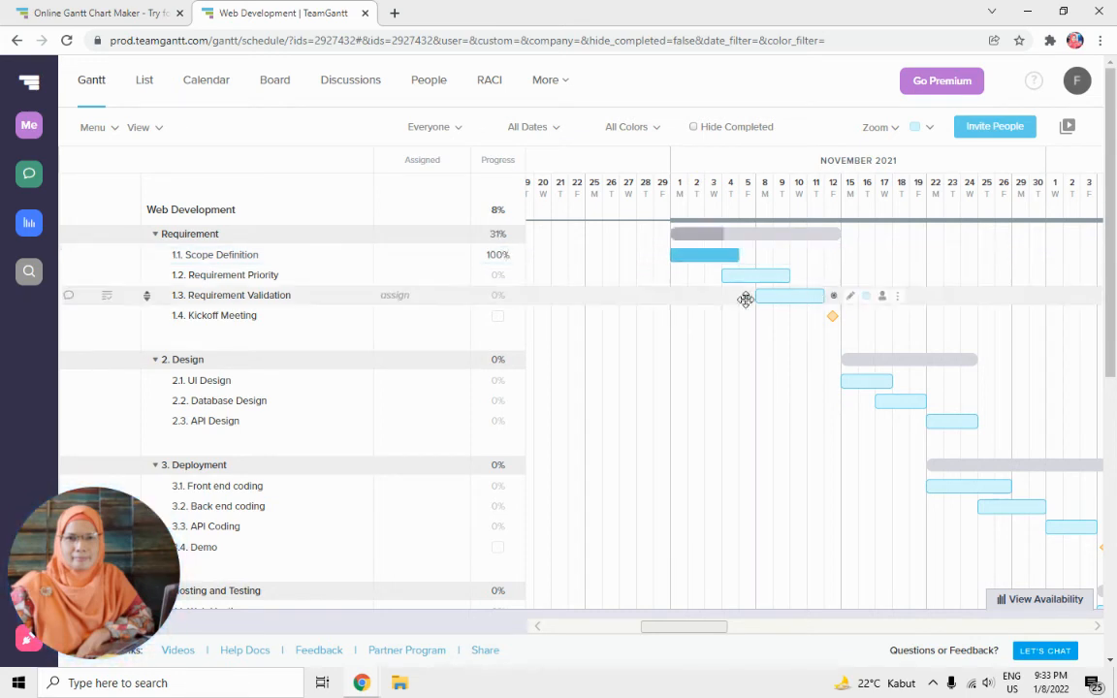
{"action": "left_click", "coordinate": [500, 277]}
{"action": "type", "text": "100"}
{"action": "key", "text": "Return"}
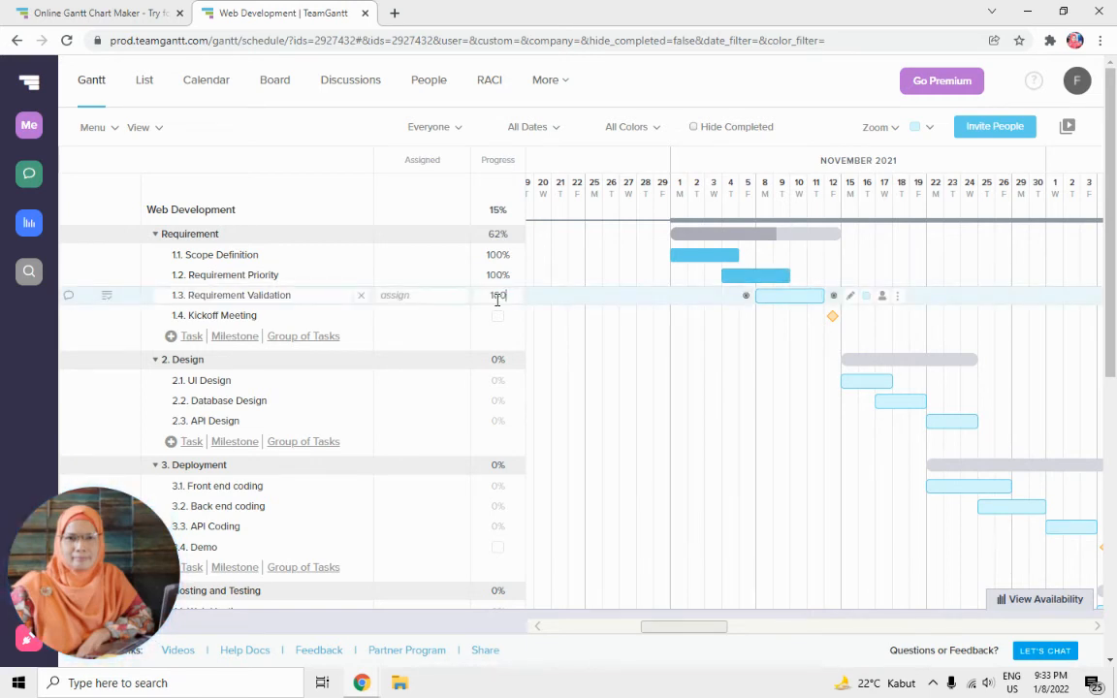
{"action": "left_click", "coordinate": [498, 300]}
{"action": "type", "text": "100"}
{"action": "key", "text": "Return"}
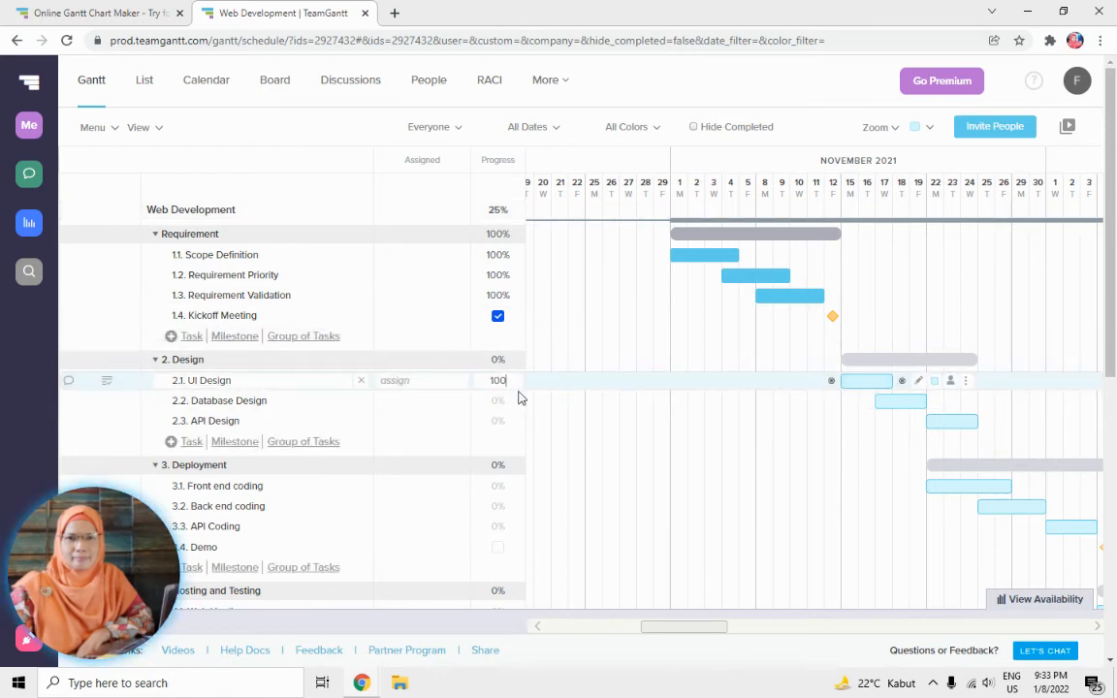
Set the progress of UI Design, Database Design and API Design in the Design group to 100%.
{"action": "key", "text": "Return"}
{"action": "left_click", "coordinate": [498, 400]}
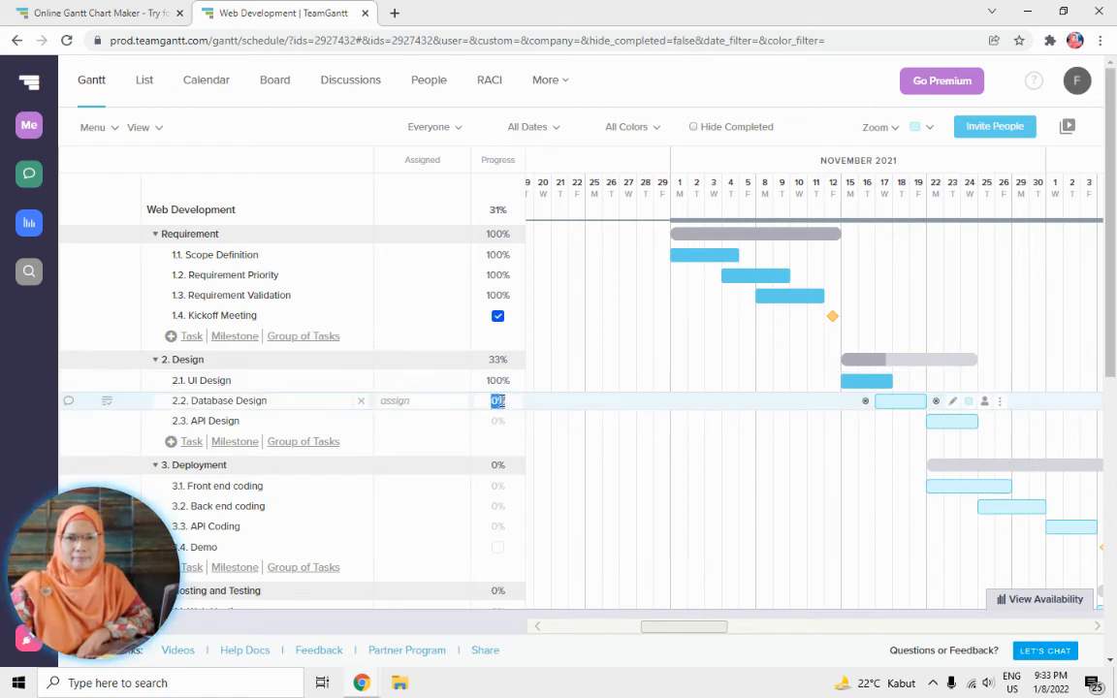
{"action": "type", "text": "100"}
{"action": "key", "text": "Return"}
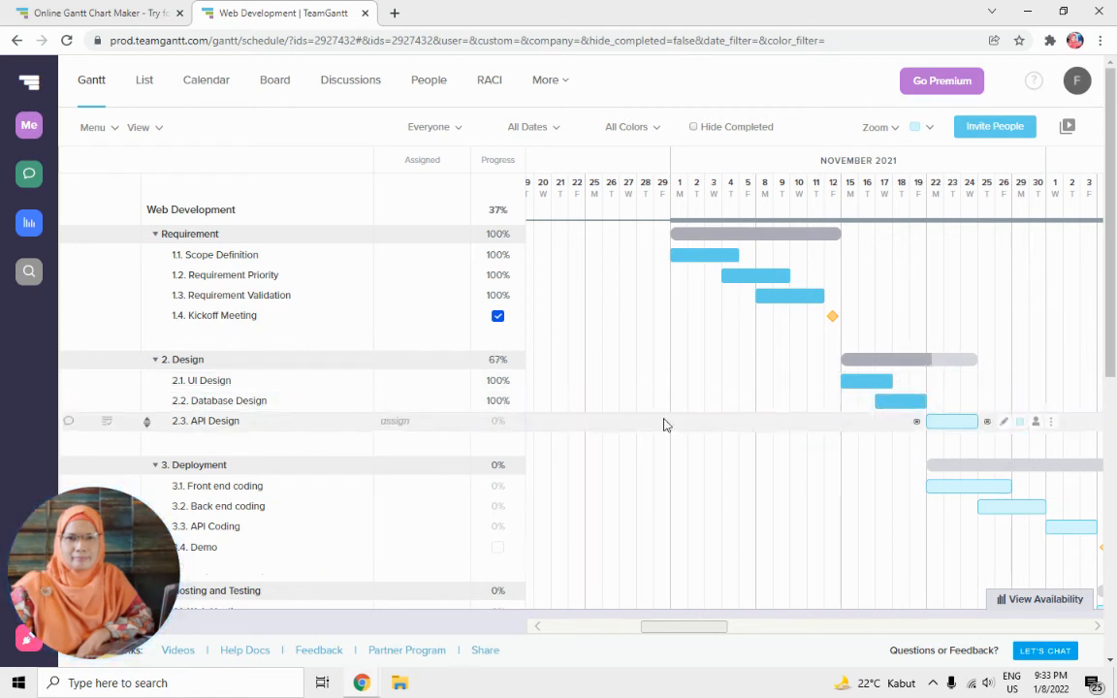
{"action": "left_click", "coordinate": [498, 421]}
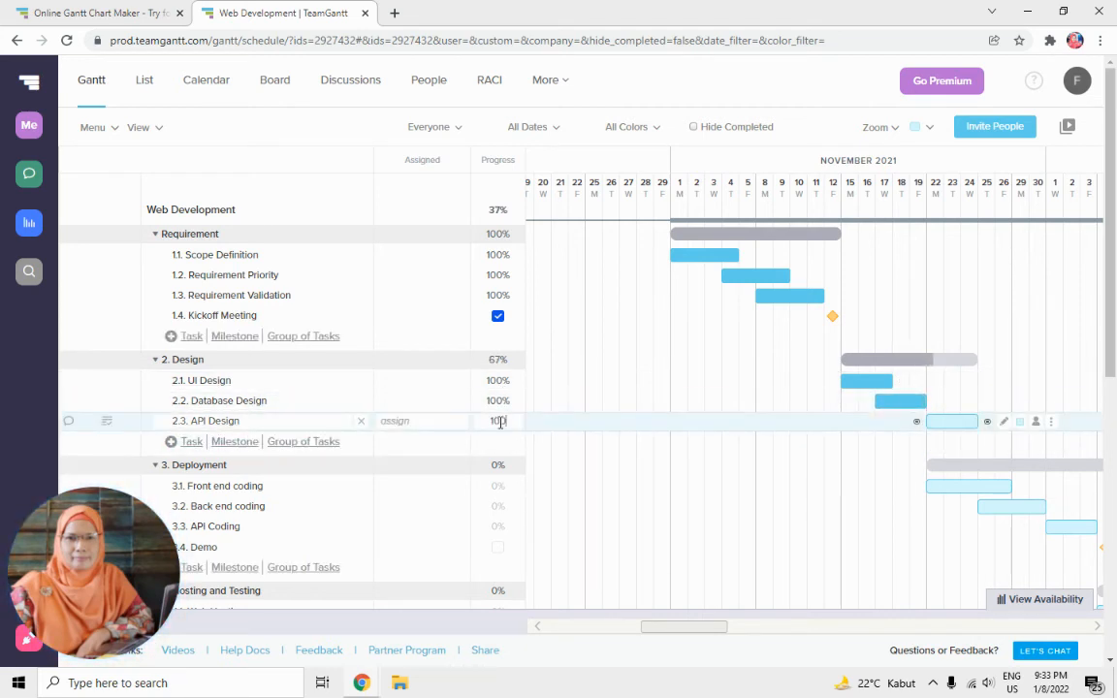
{"action": "type", "text": "100"}
{"action": "key", "text": "Return"}
In the Deployment group, set Front end coding and Back end coding to 100%, API Coding to 50%, and mark Demo complete.
{"action": "scroll", "coordinate": [500, 423], "scroll_direction": "down", "scroll_amount": 1}
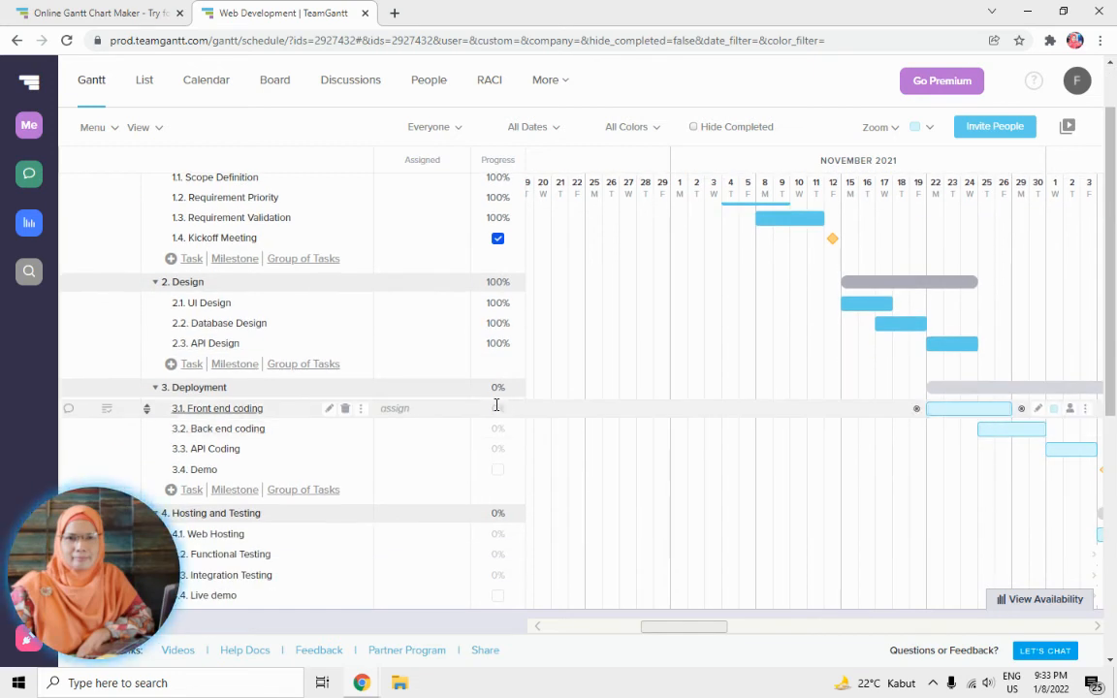
{"action": "left_click", "coordinate": [488, 408]}
{"action": "type", "text": "100"}
{"action": "key", "text": "Return"}
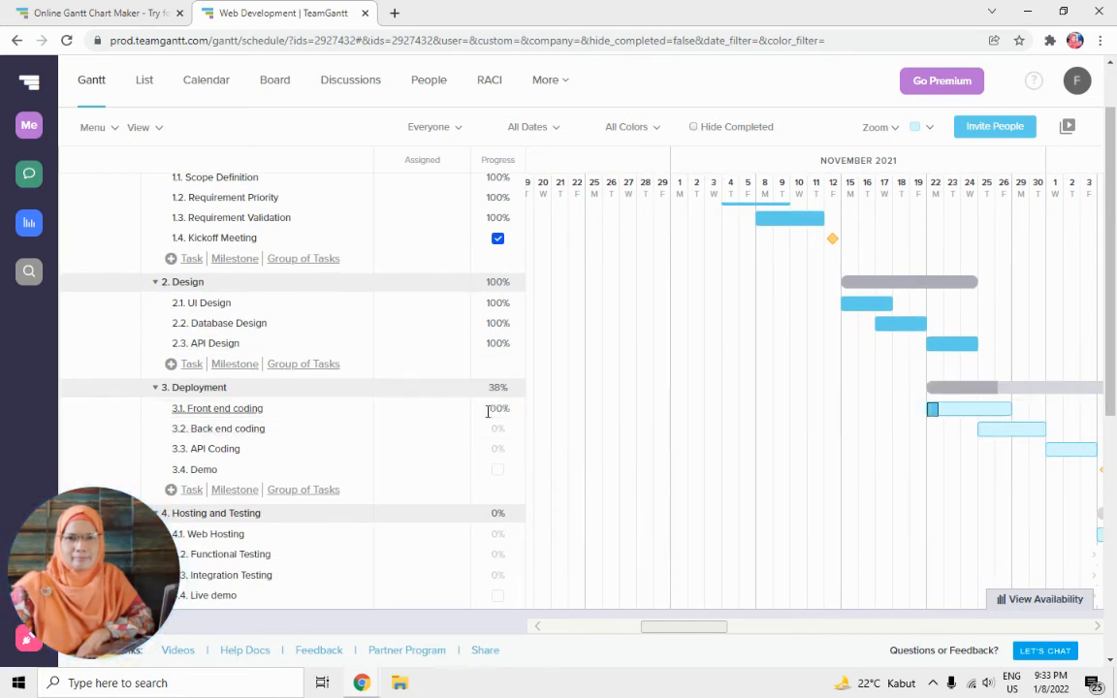
{"action": "left_click", "coordinate": [498, 428]}
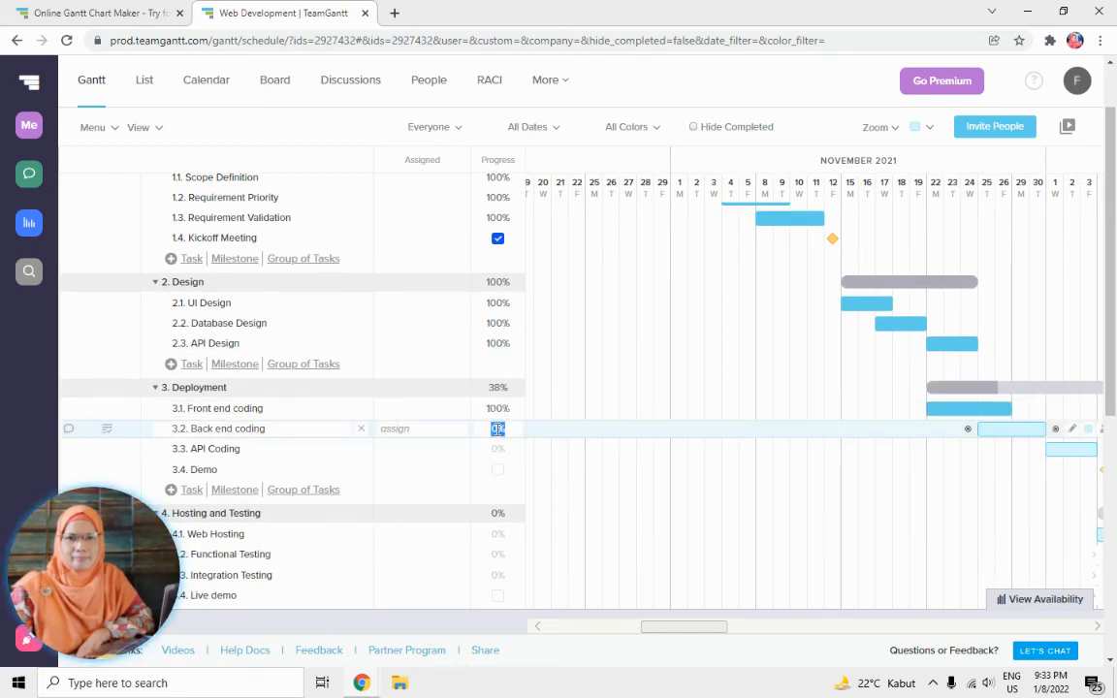
{"action": "key", "text": "Return"}
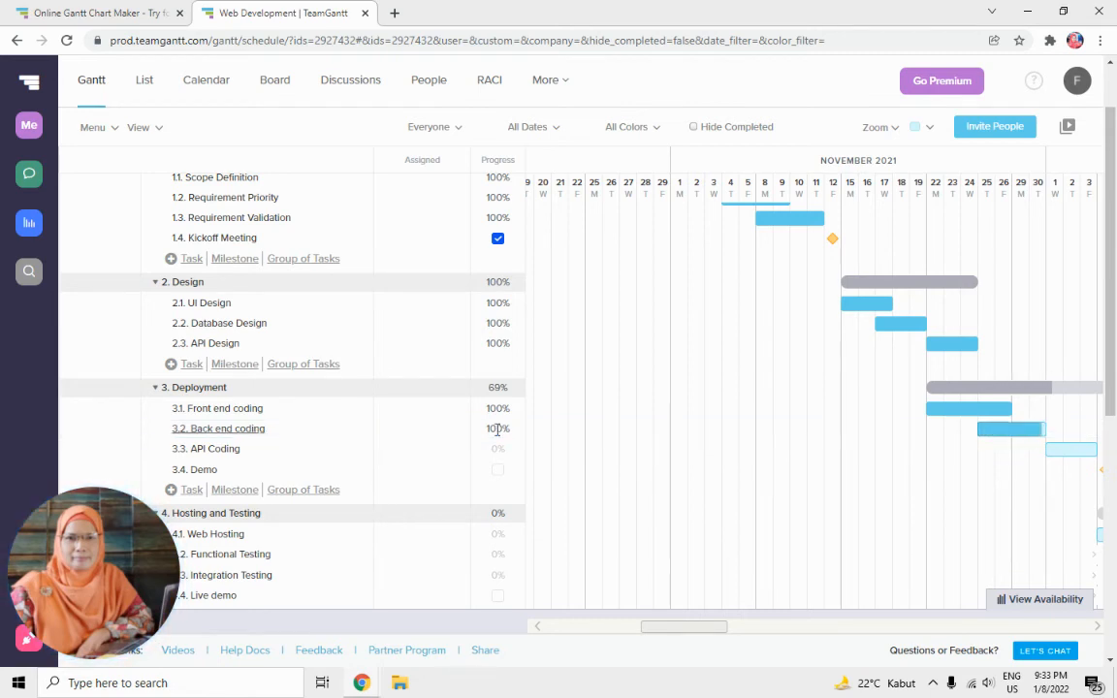
{"action": "left_click", "coordinate": [496, 449]}
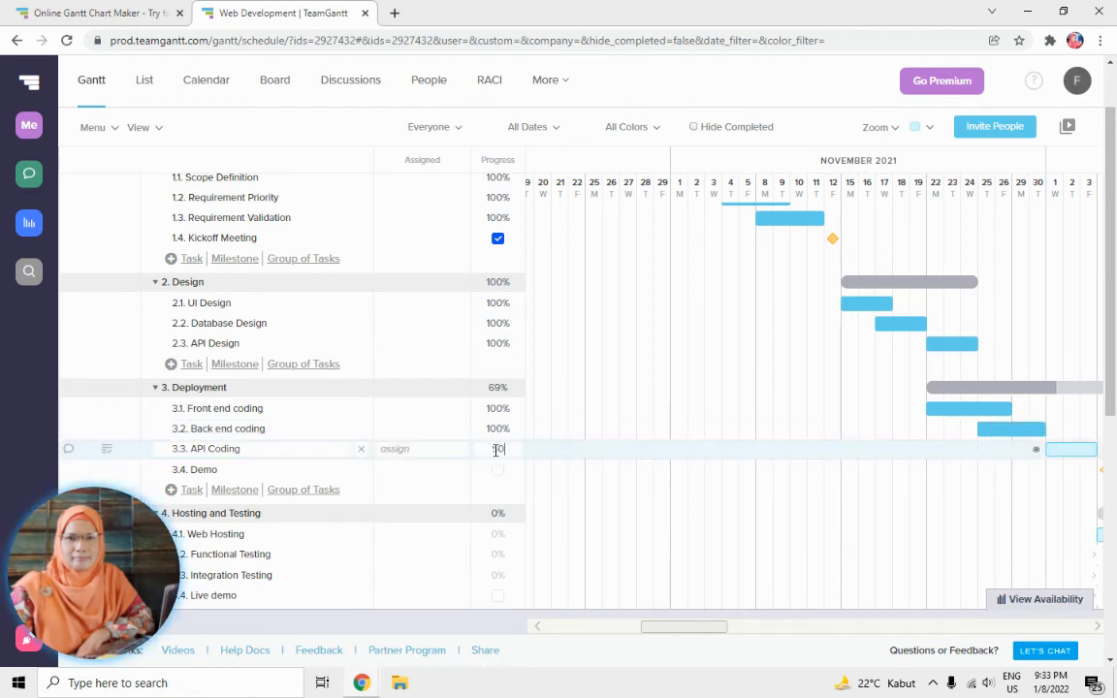
{"action": "key", "text": "Return"}
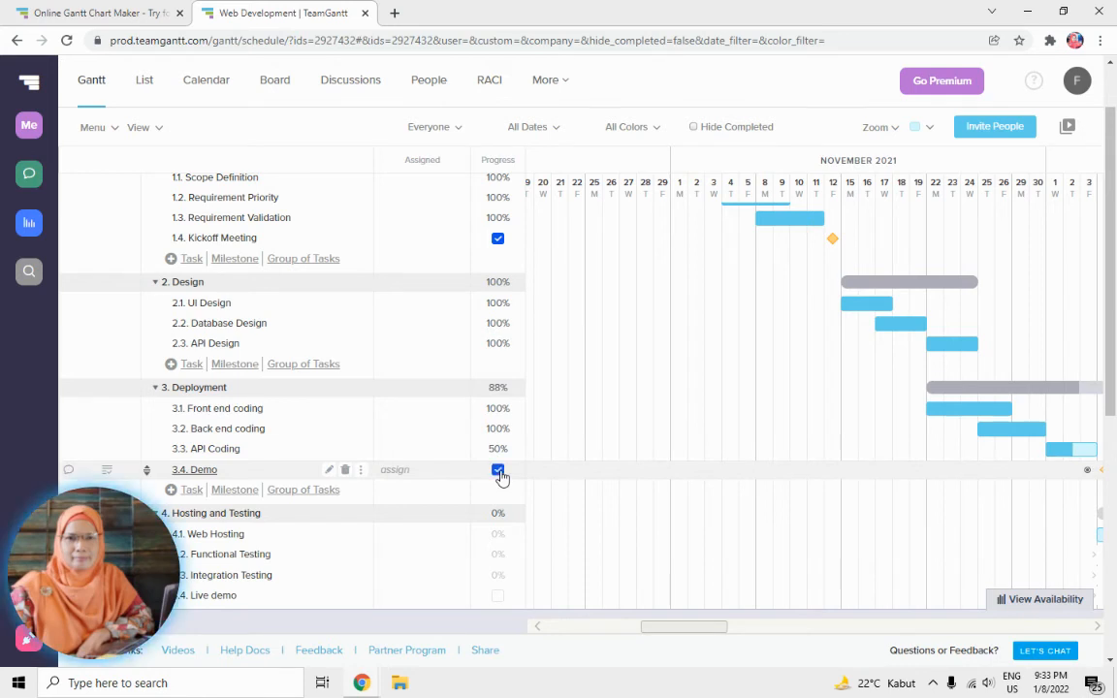
In the Hosting and Testing group, set Web Hosting to 100% progress and Functional Testing and Integration Testing to 50%.
{"action": "left_click_drag", "start_coordinate": [702, 632], "coordinate": [726, 632]}
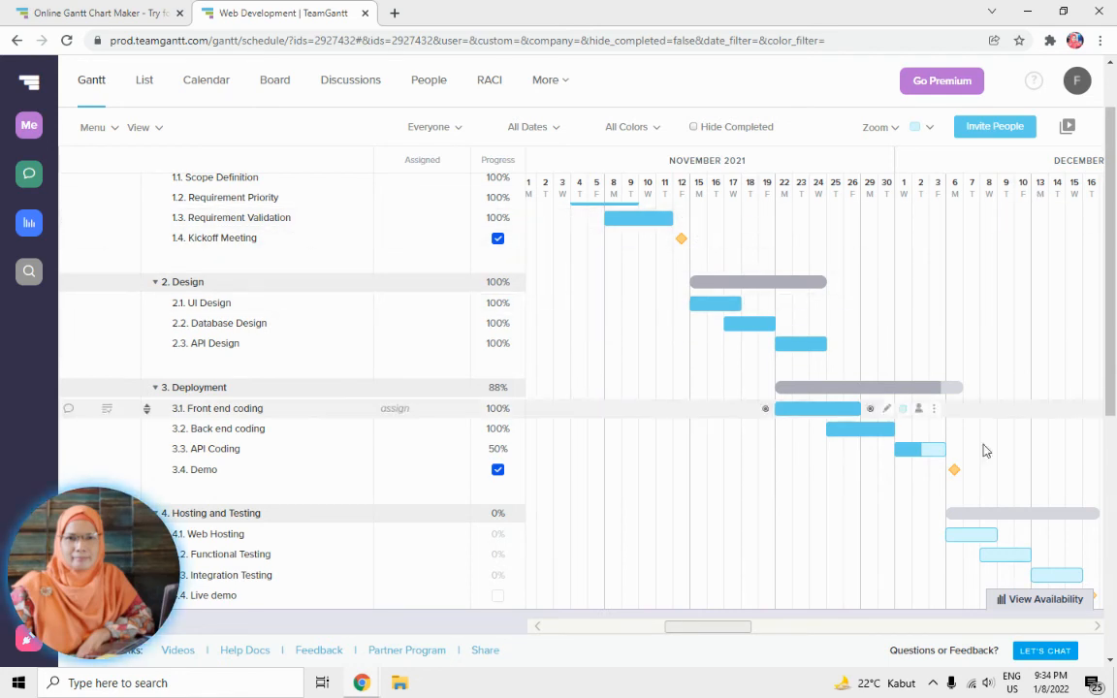
{"action": "left_click_drag", "start_coordinate": [753, 631], "coordinate": [761, 628]}
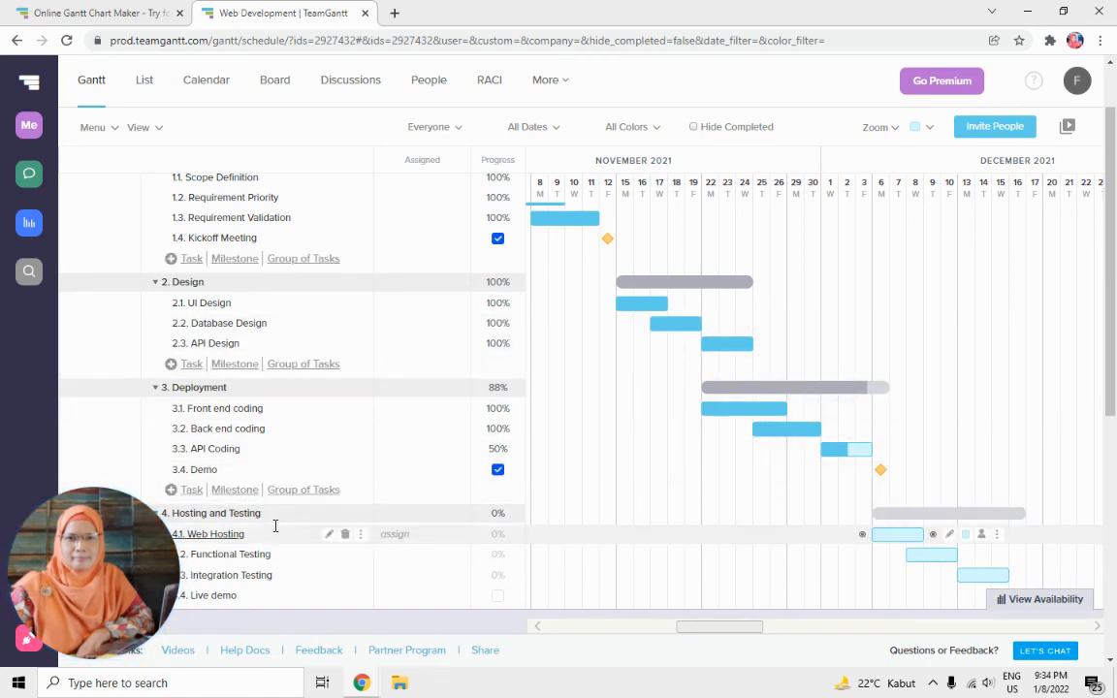
{"action": "scroll", "coordinate": [449, 511], "scroll_direction": "down", "scroll_amount": 1}
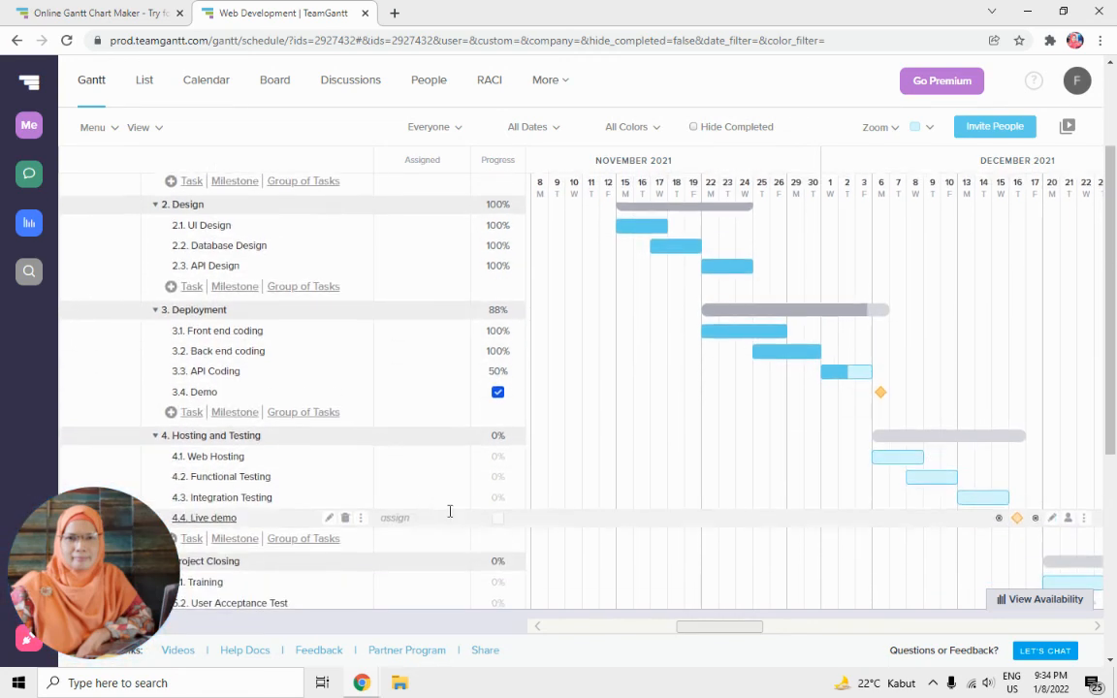
{"action": "left_click", "coordinate": [498, 456]}
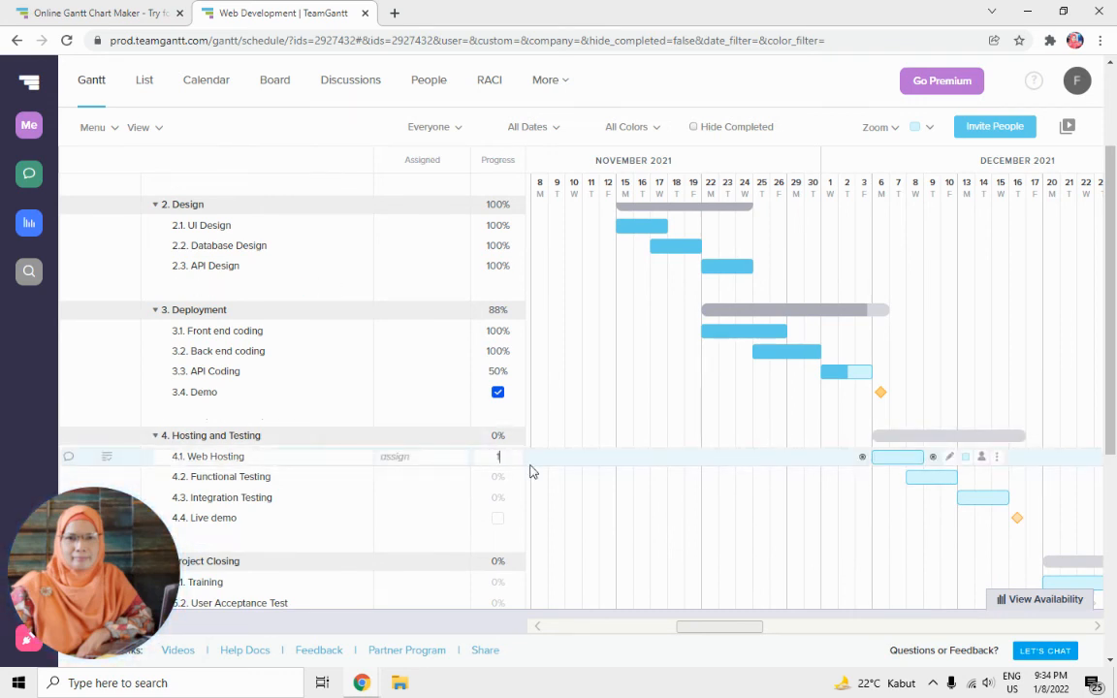
{"action": "key", "text": "Return"}
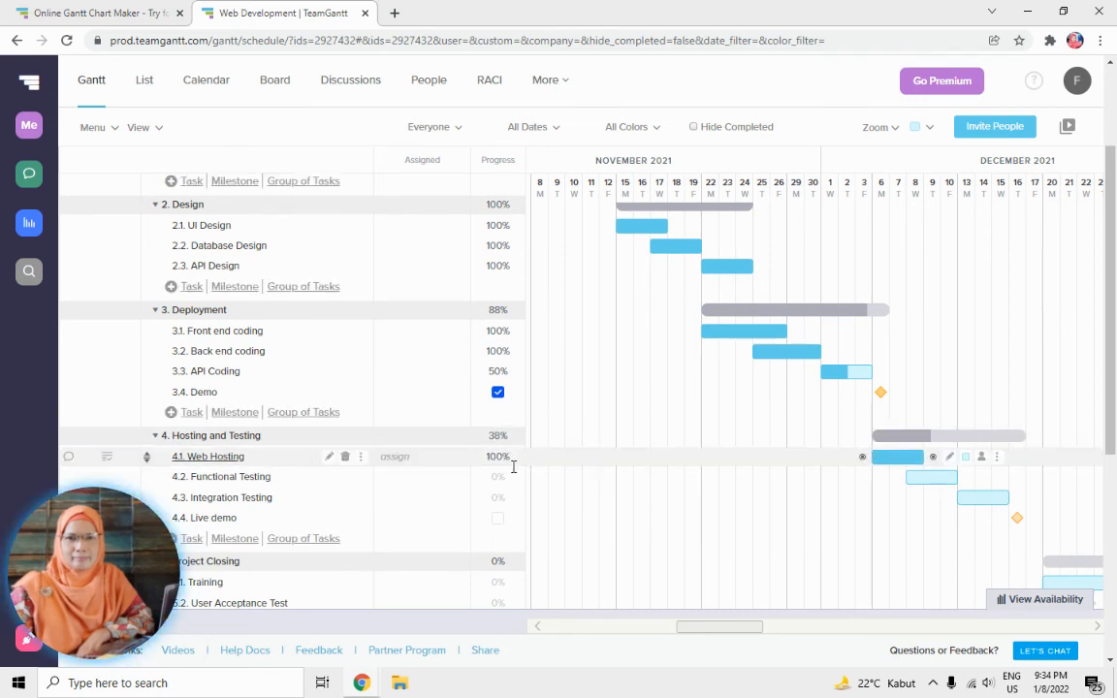
{"action": "left_click", "coordinate": [498, 476]}
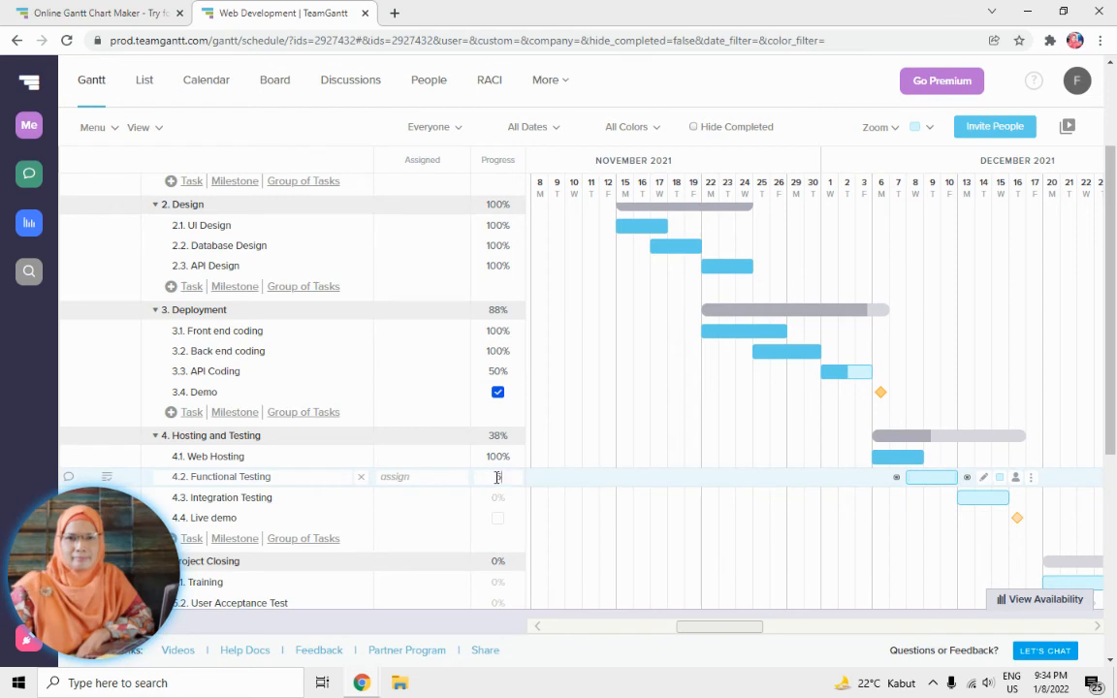
{"action": "type", "text": "50"}
{"action": "key", "text": "Return"}
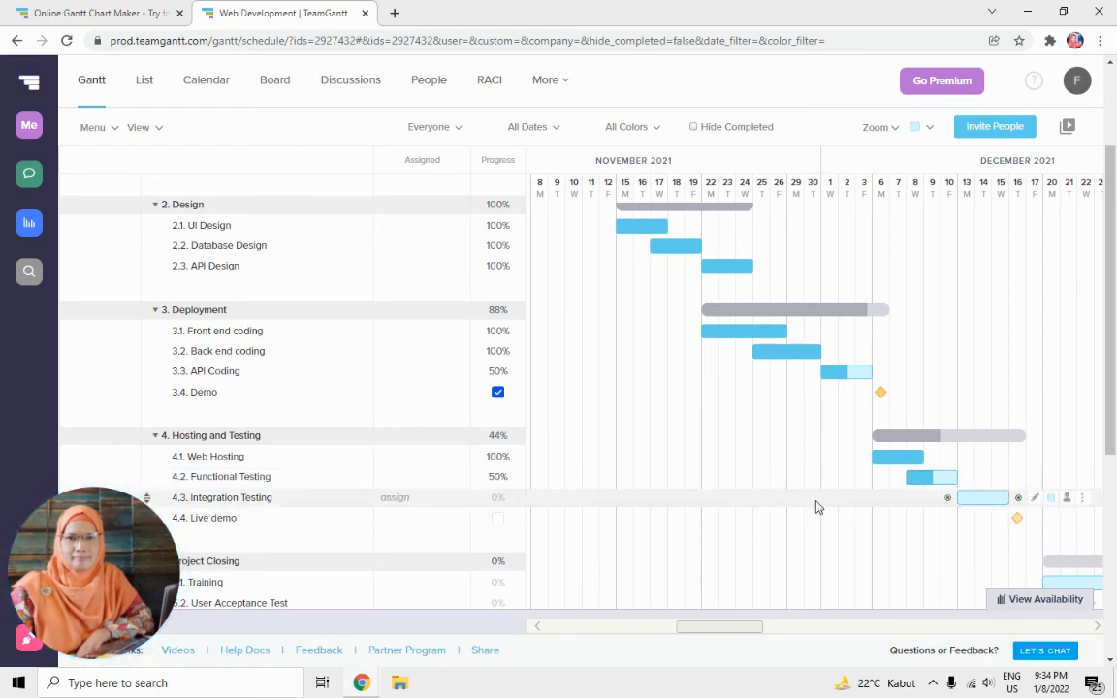
{"action": "left_click", "coordinate": [497, 497]}
{"action": "type", "text": "5"}
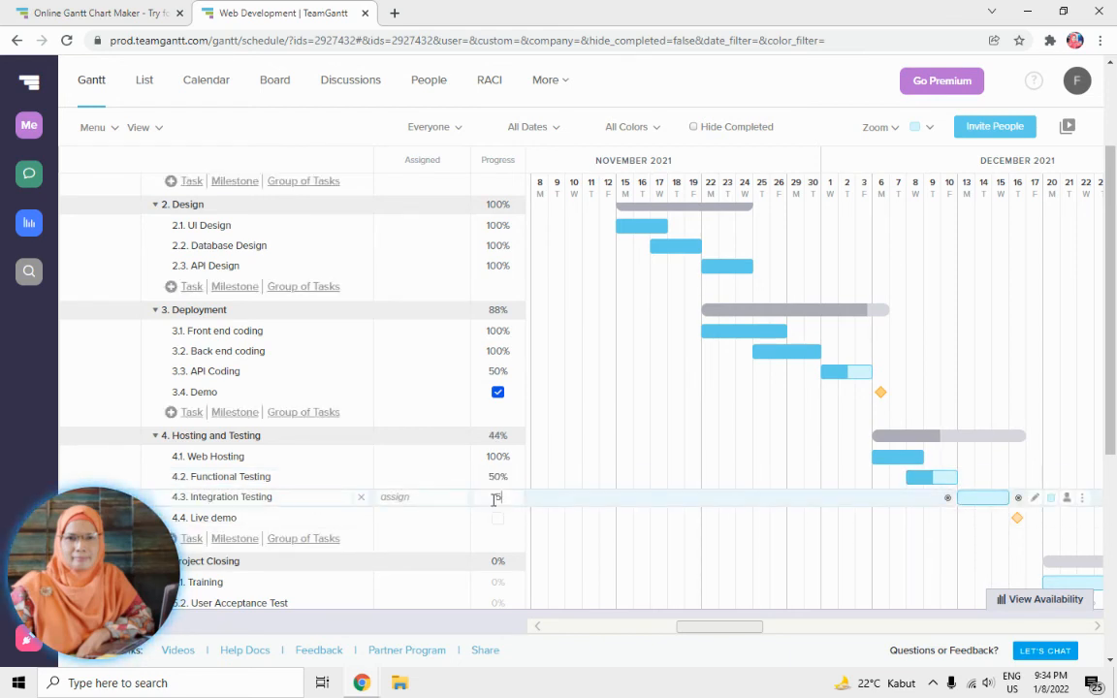
{"action": "type", "text": "0"}
{"action": "key", "text": "Return"}
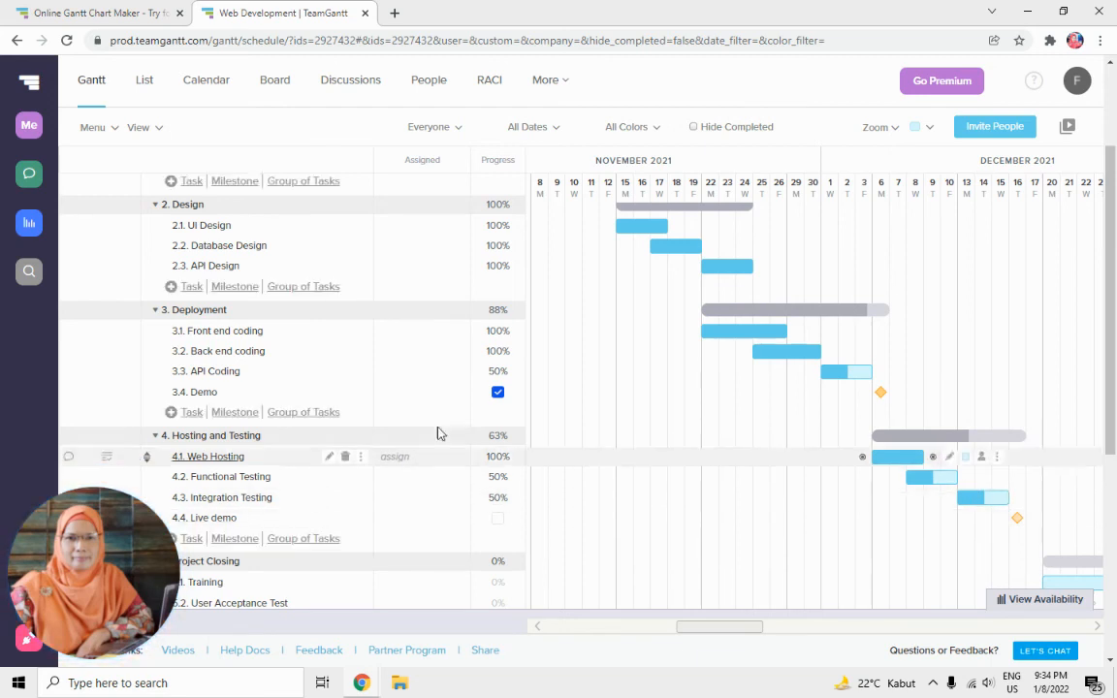
Examine the overall Web Development progress and the completion of each group and its bars through December 2021.
{"action": "scroll", "coordinate": [502, 286], "scroll_direction": "up", "scroll_amount": 3}
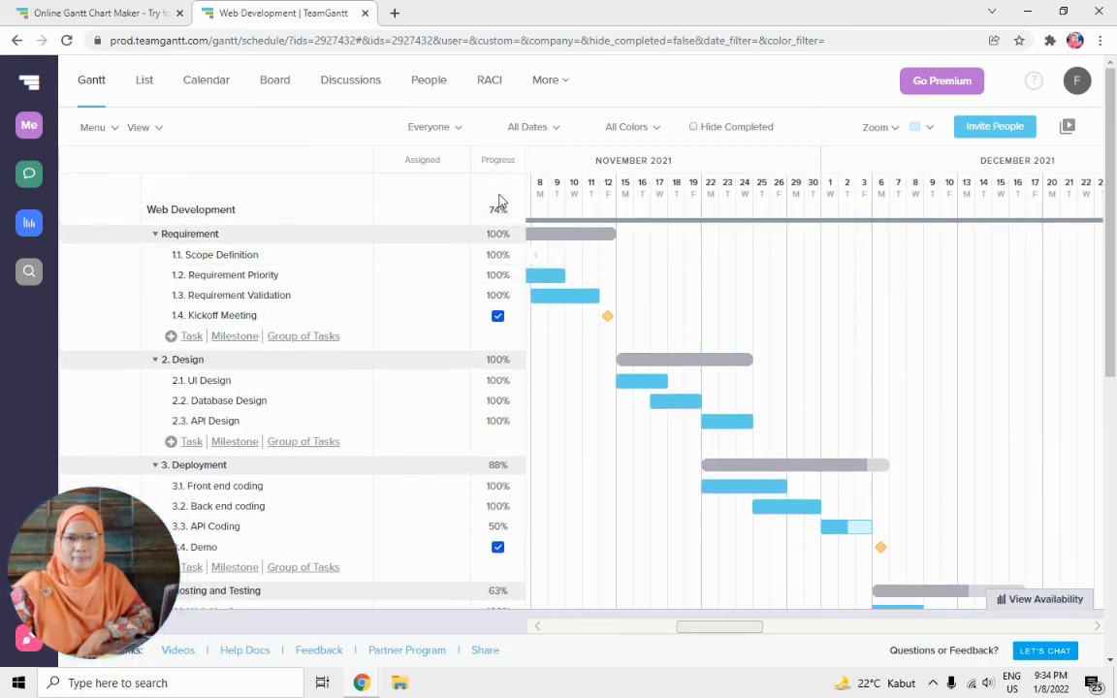
{"action": "scroll", "coordinate": [977, 452], "scroll_direction": "down", "scroll_amount": 2}
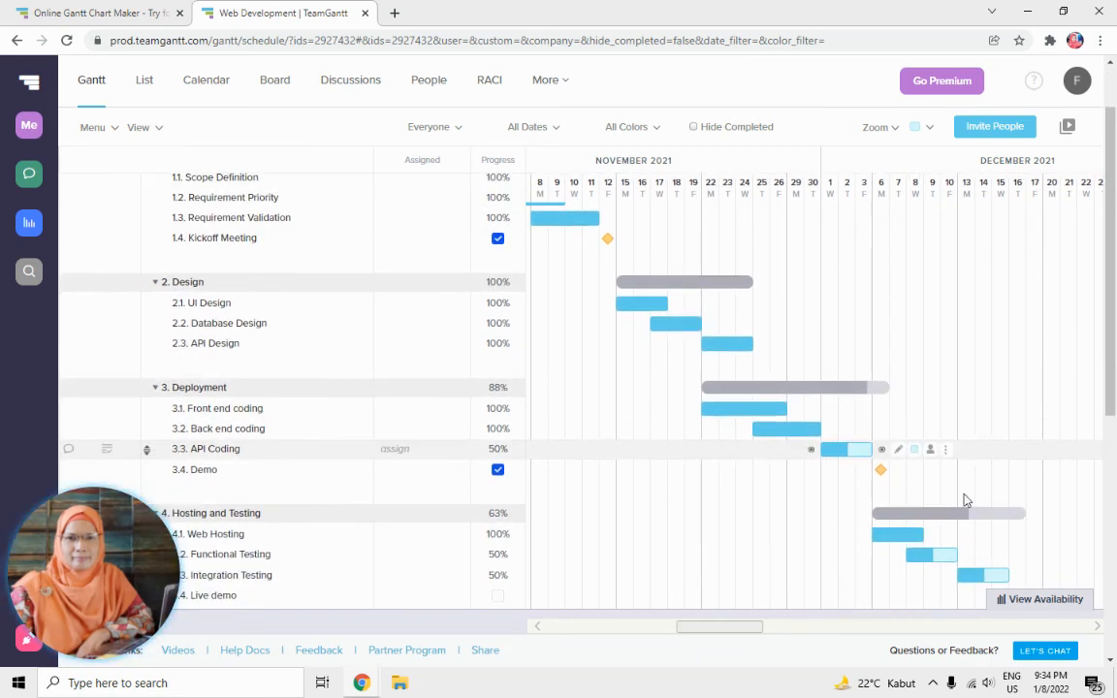
{"action": "left_click_drag", "start_coordinate": [745, 633], "coordinate": [778, 631]}
{"action": "scroll", "coordinate": [882, 517], "scroll_direction": "down", "scroll_amount": 2}
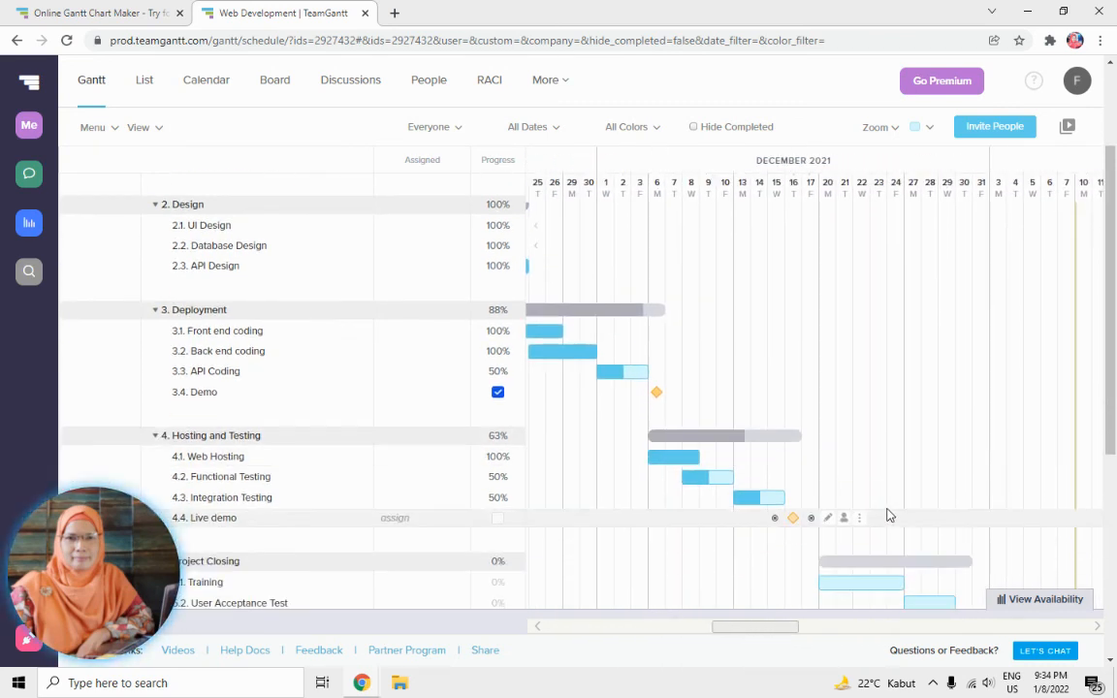
{"action": "scroll", "coordinate": [888, 516], "scroll_direction": "down", "scroll_amount": 2}
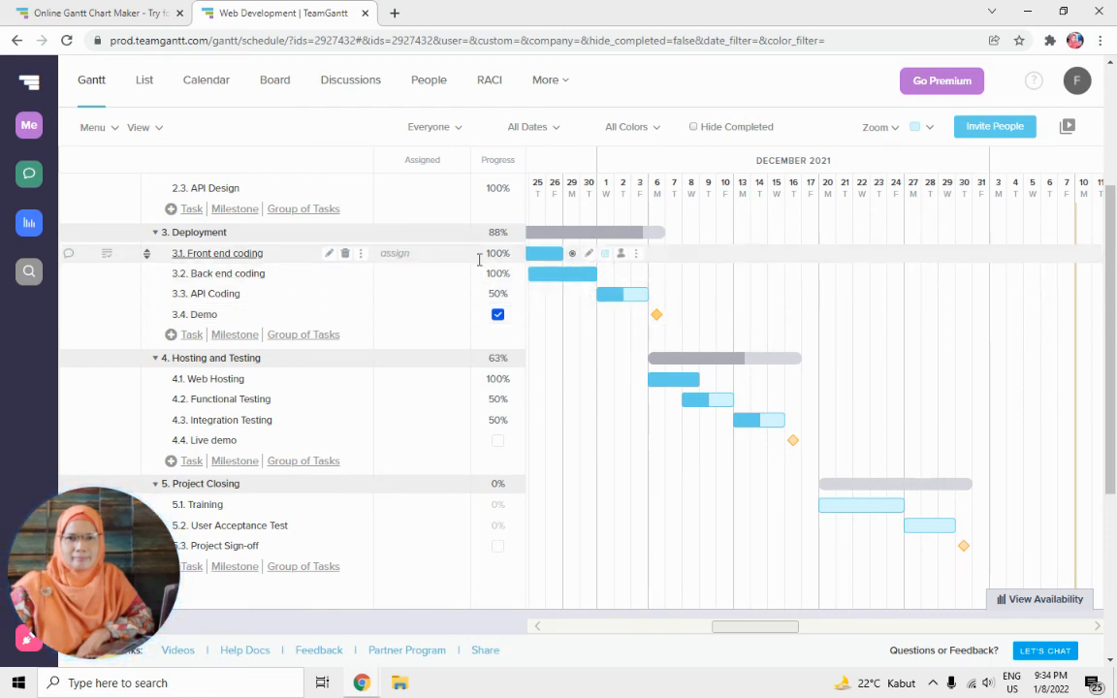
{"action": "scroll", "coordinate": [479, 262], "scroll_direction": "up", "scroll_amount": 3}
{"action": "scroll", "coordinate": [479, 264], "scroll_direction": "down", "scroll_amount": 3}
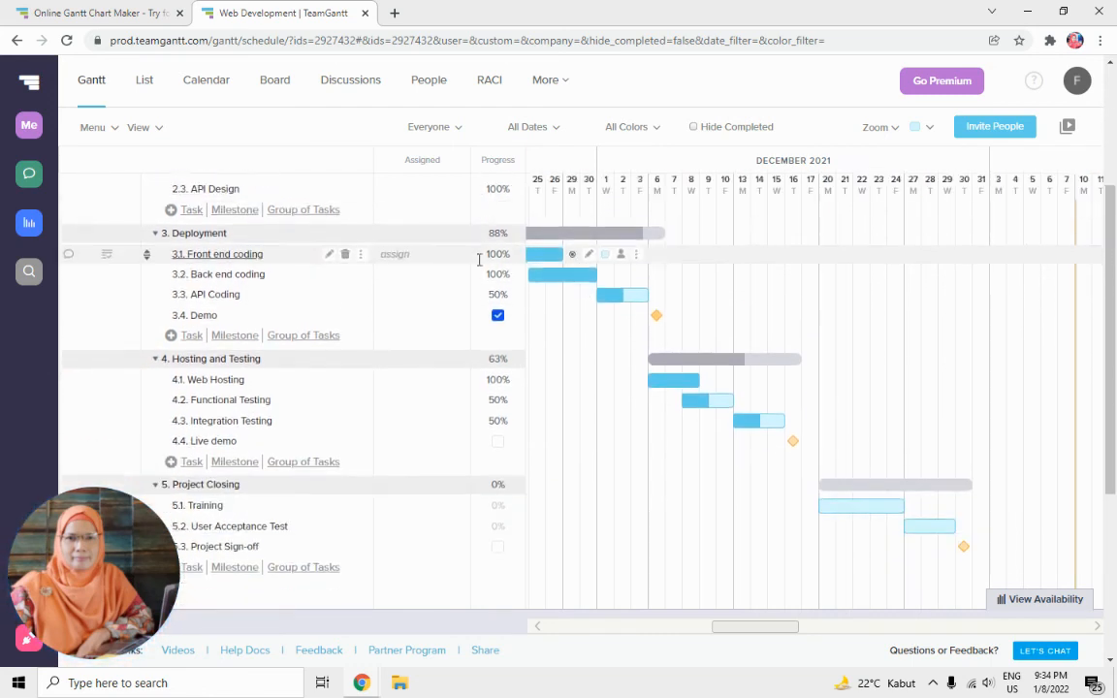
Set the Back end coding progress to 50% and check the overall project percentage.
{"action": "left_click", "coordinate": [493, 272]}
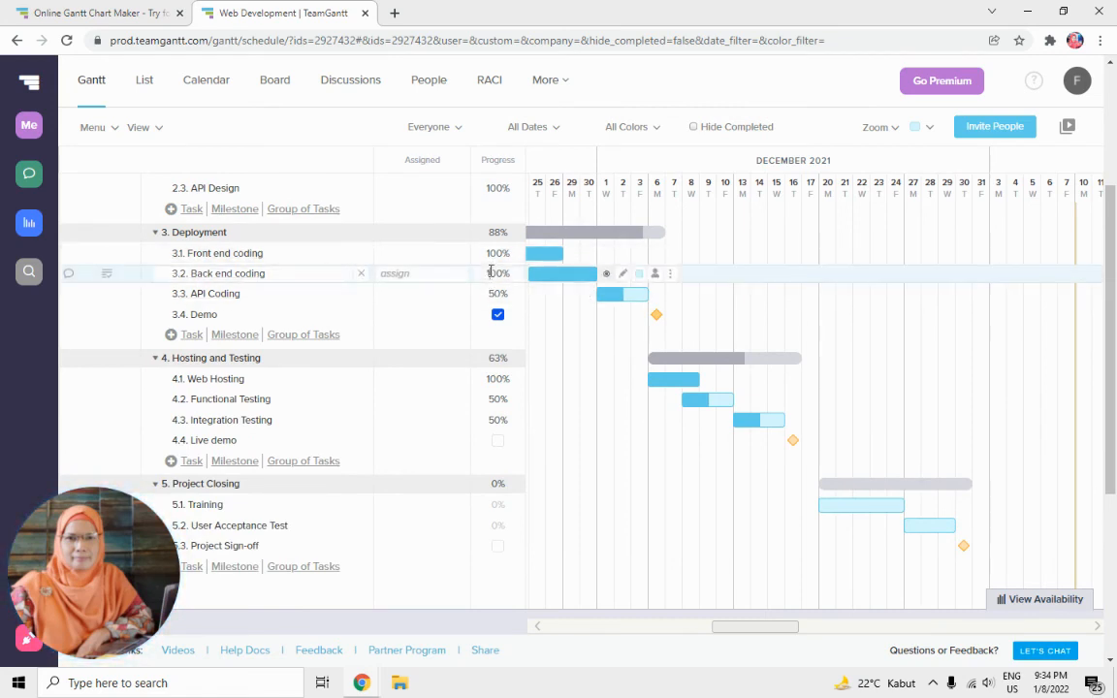
{"action": "type", "text": "50"}
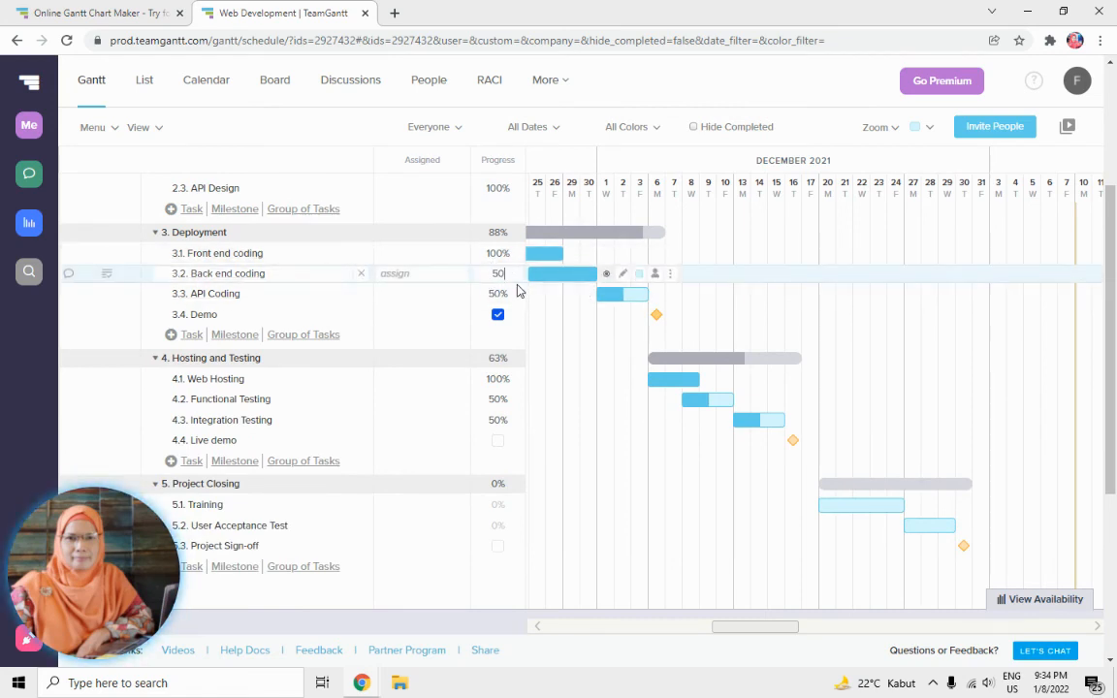
{"action": "key", "text": "Return"}
{"action": "scroll", "coordinate": [503, 238], "scroll_direction": "up", "scroll_amount": 4}
{"action": "scroll", "coordinate": [501, 237], "scroll_direction": "up", "scroll_amount": 1}
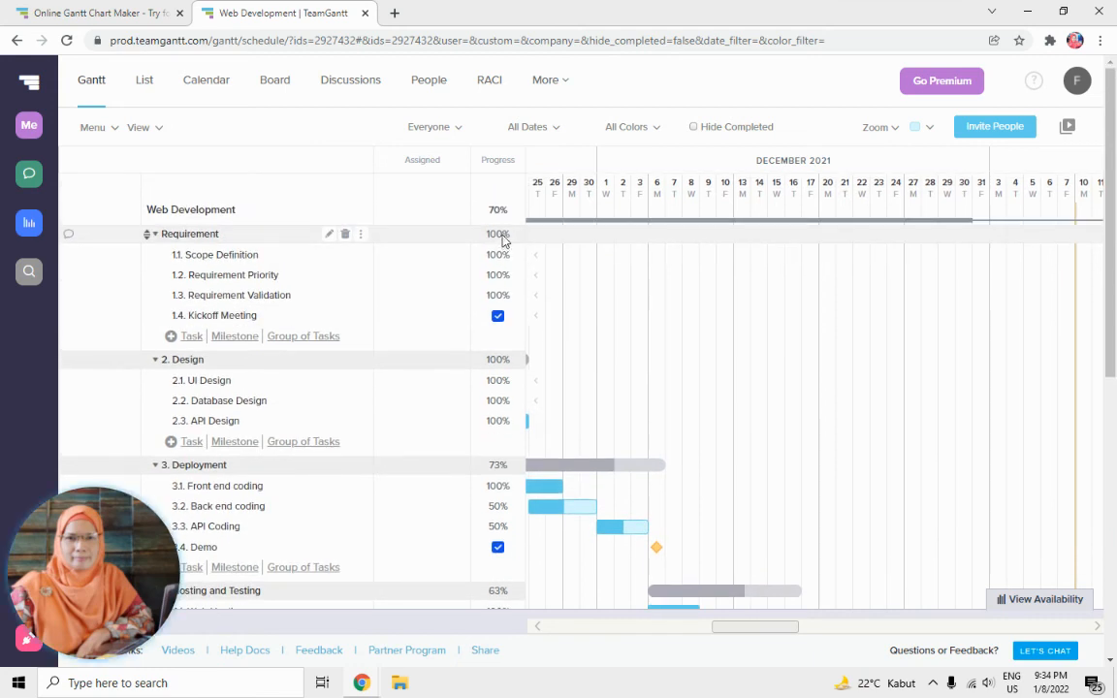
Set the API Coding progress to 20% and recheck the overall project percentage.
{"action": "scroll", "coordinate": [488, 400], "scroll_direction": "down", "scroll_amount": 3}
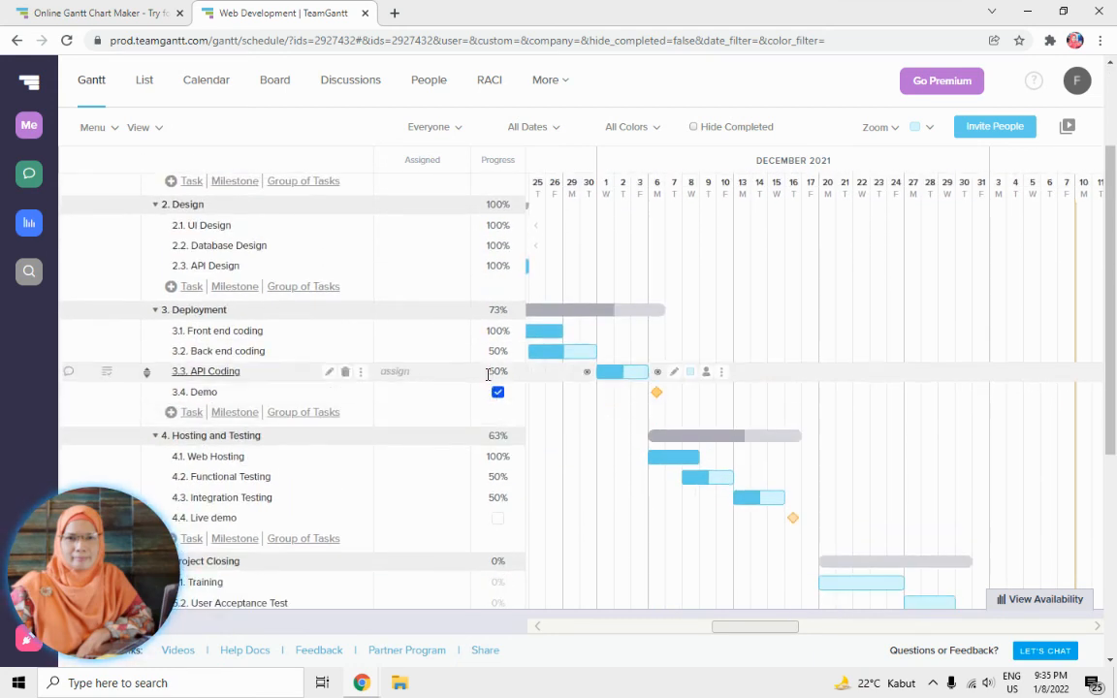
{"action": "left_click", "coordinate": [498, 371]}
{"action": "type", "text": "20"}
{"action": "key", "text": "Return"}
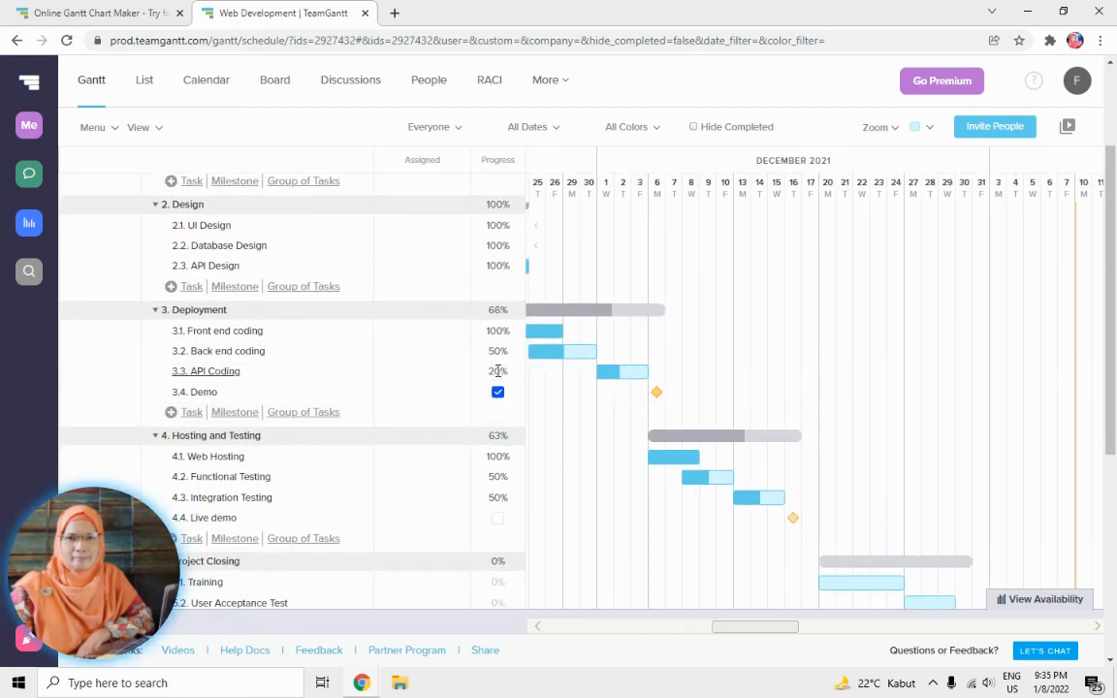
{"action": "scroll", "coordinate": [563, 369], "scroll_direction": "up", "scroll_amount": 3}
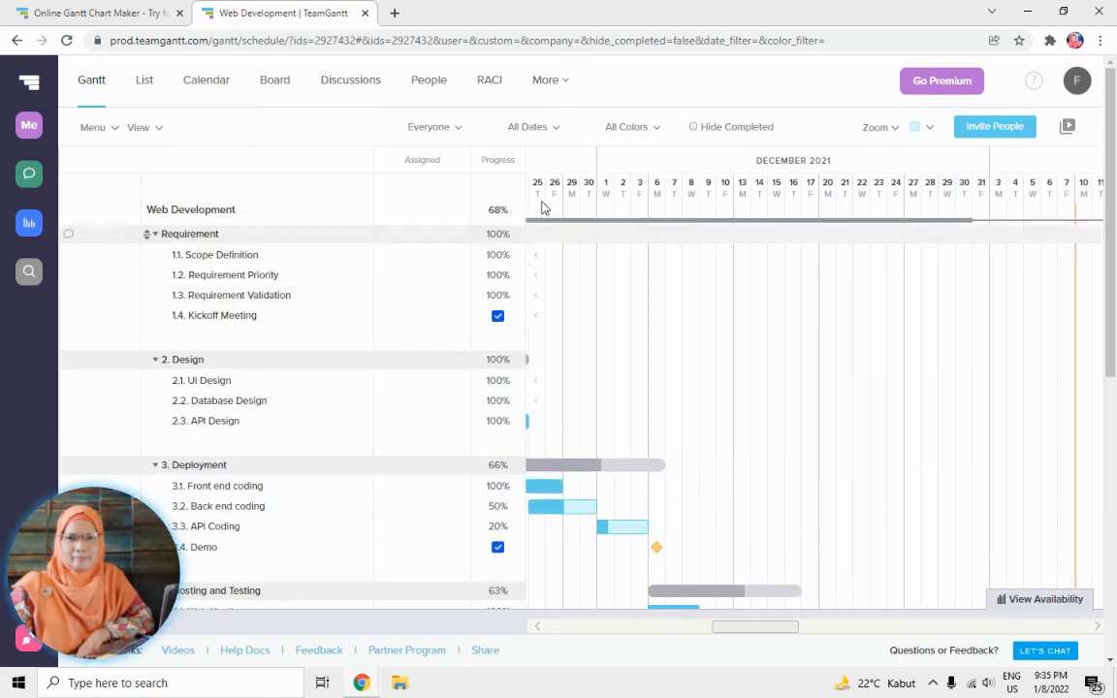
{"action": "scroll", "coordinate": [620, 557], "scroll_direction": "down", "scroll_amount": 3}
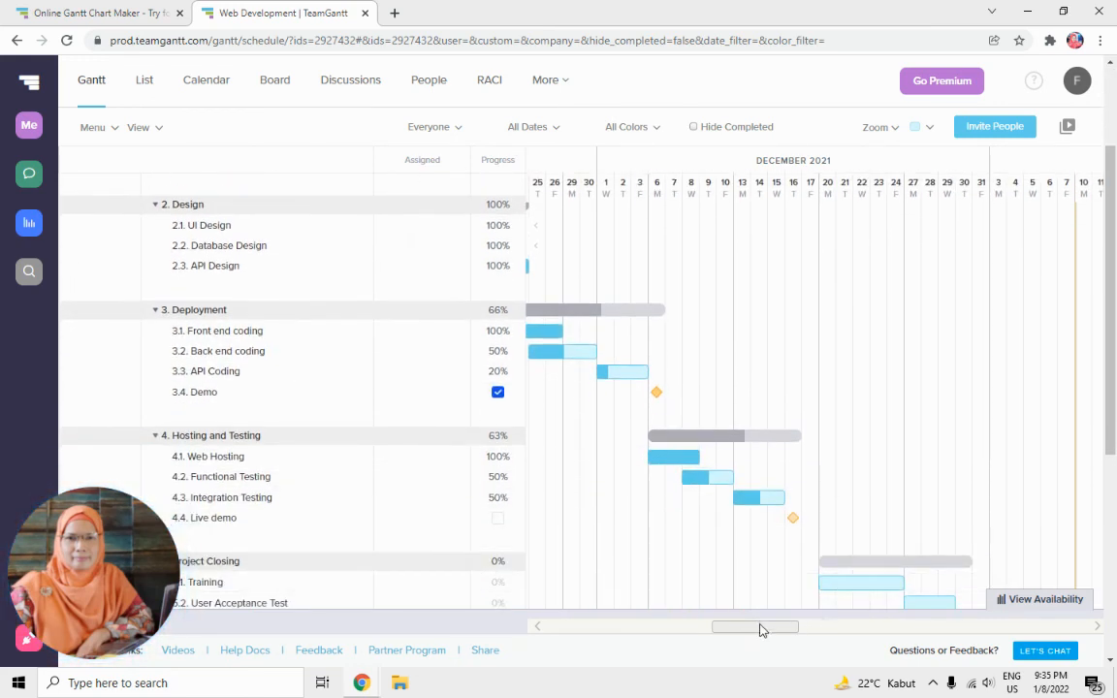
Narrow the Assigned column to give the Web Development timeline from November 2021 more room.
{"action": "left_click_drag", "start_coordinate": [761, 628], "coordinate": [697, 625]}
{"action": "scroll", "coordinate": [620, 398], "scroll_direction": "up", "scroll_amount": 3}
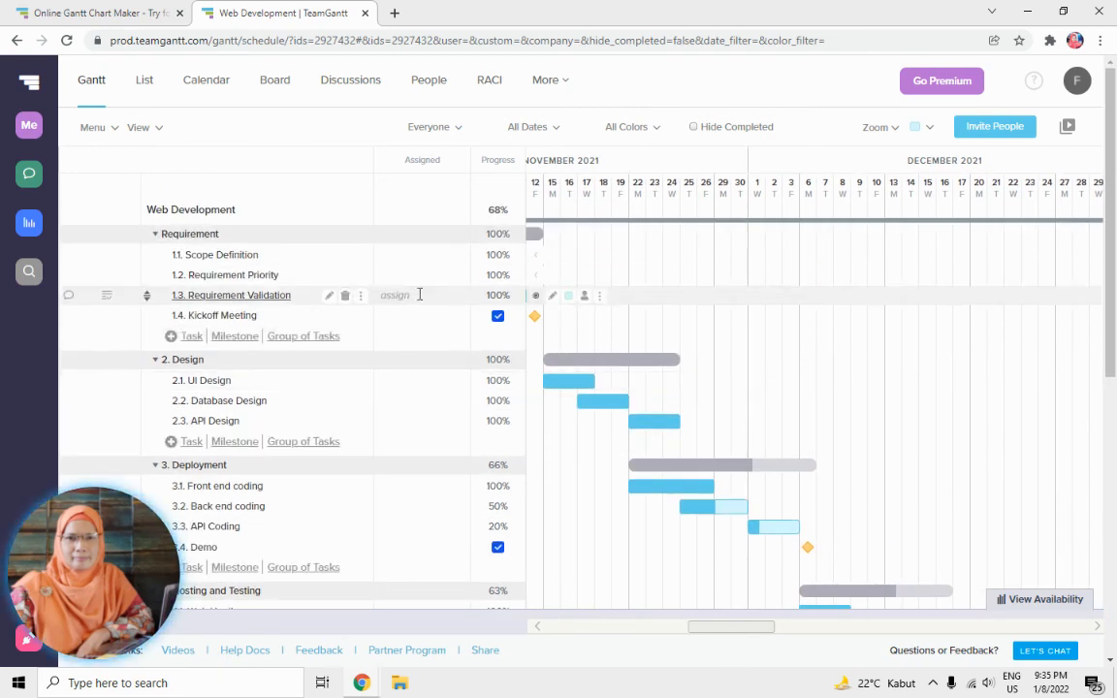
{"action": "left_click_drag", "start_coordinate": [699, 628], "coordinate": [667, 630]}
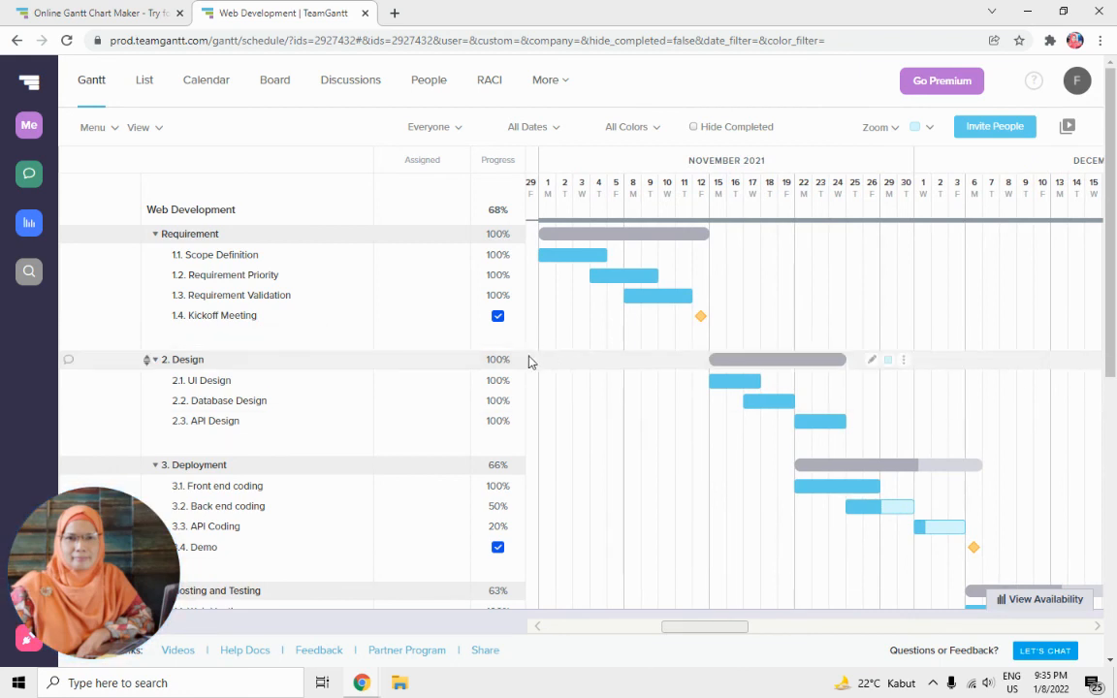
{"action": "scroll", "coordinate": [492, 420], "scroll_direction": "down", "scroll_amount": 2}
{"action": "scroll", "coordinate": [492, 420], "scroll_direction": "up", "scroll_amount": 2}
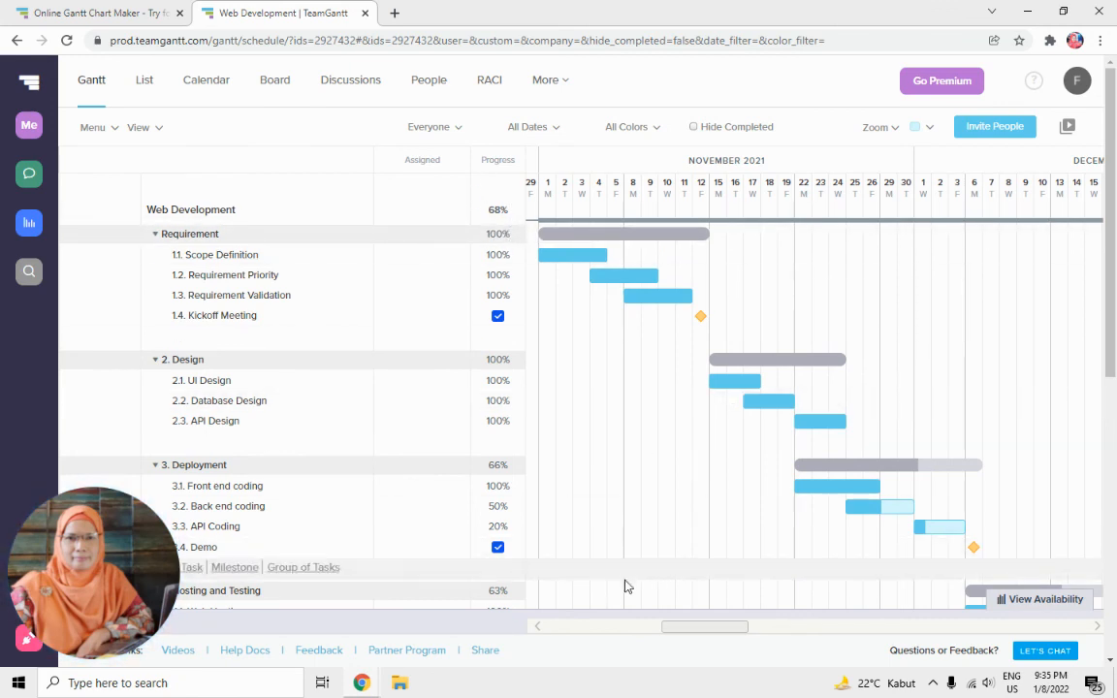
{"action": "left_click_drag", "start_coordinate": [371, 161], "coordinate": [328, 164]}
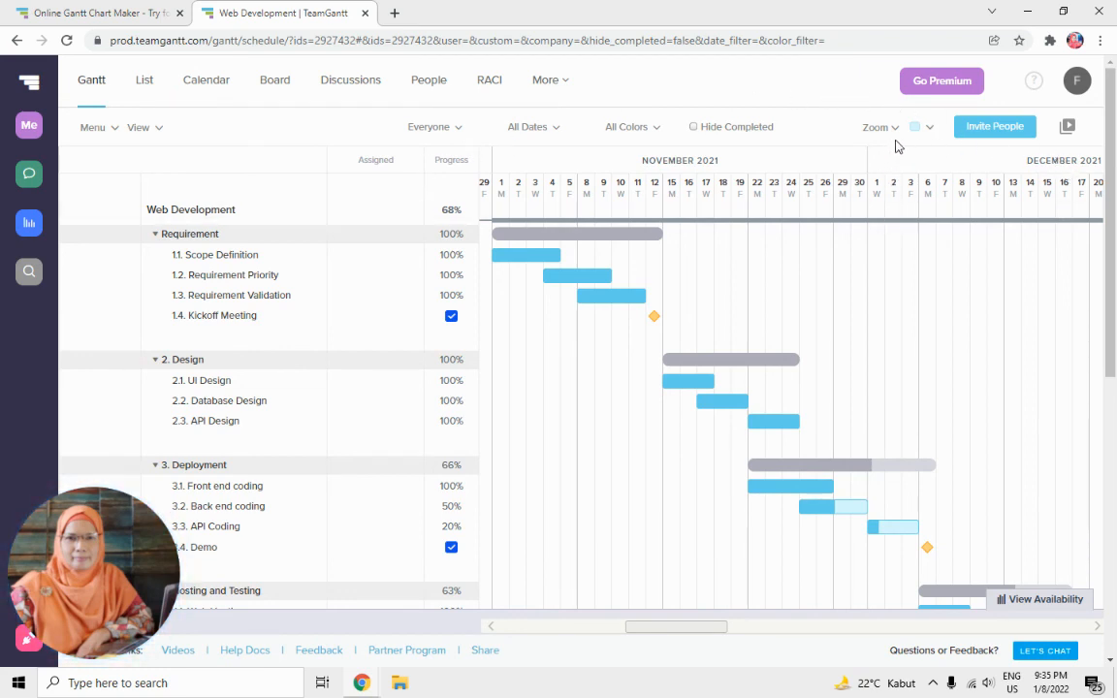
Share the Web Development chart as a PDF and bring up its PDF settings page.
{"action": "left_click", "coordinate": [490, 653]}
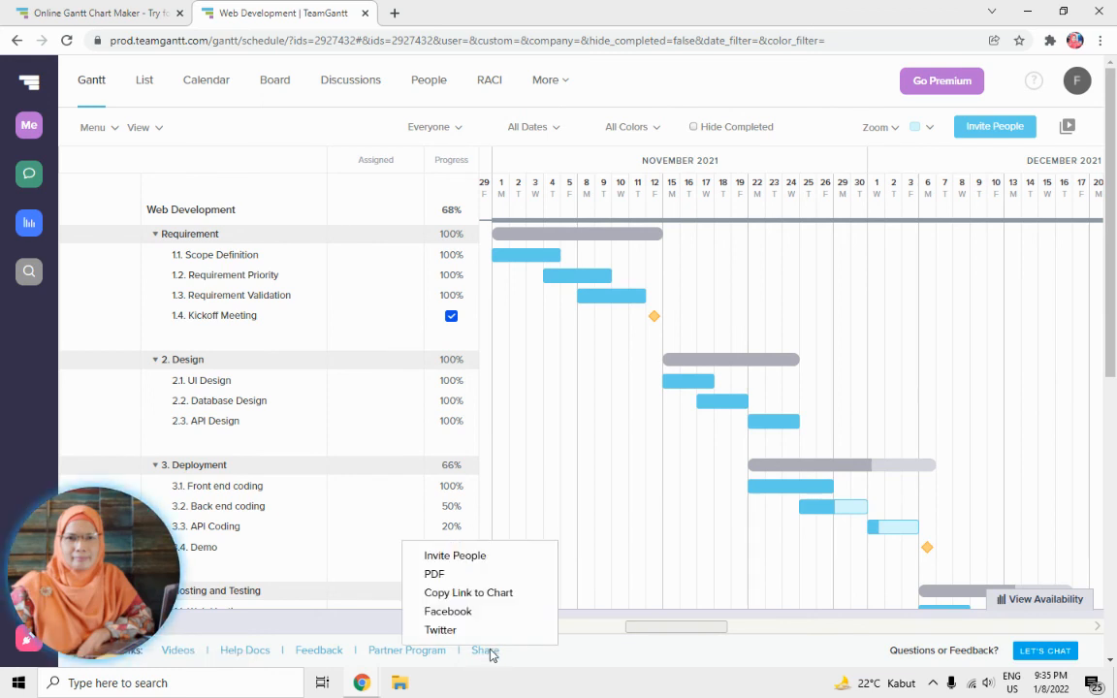
{"action": "left_click", "coordinate": [469, 575]}
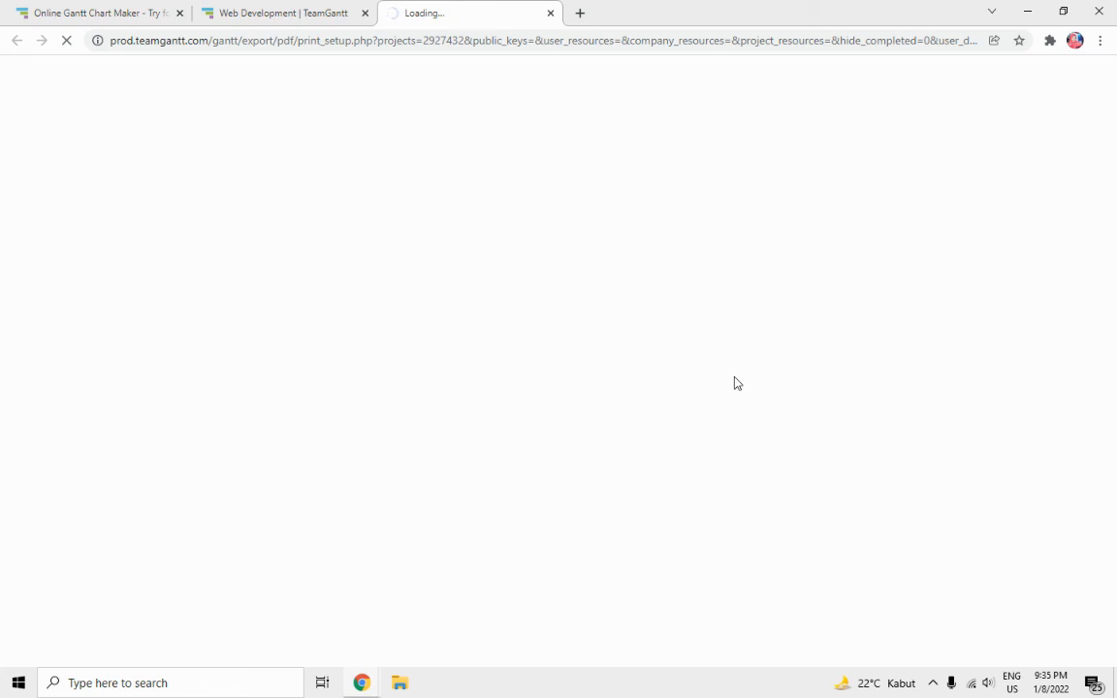
{"action": "left_click", "coordinate": [263, 15]}
{"action": "left_click", "coordinate": [404, 13]}
{"action": "left_click", "coordinate": [271, 14]}
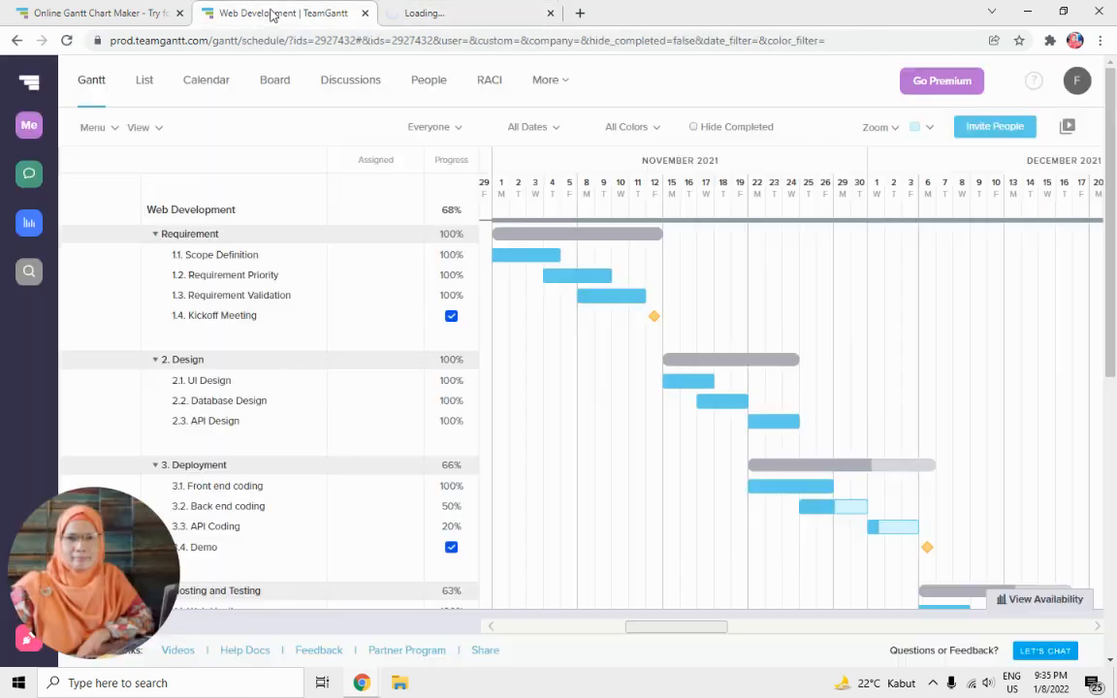
{"action": "left_click", "coordinate": [430, 14]}
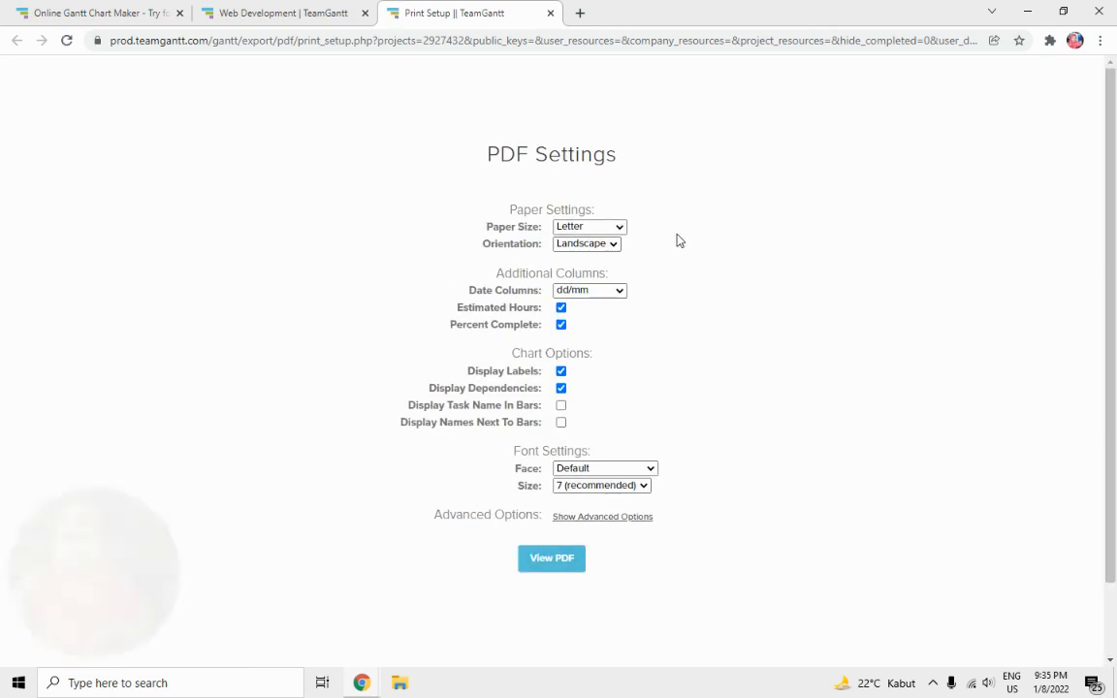
Generate the PDF on Letter paper in Landscape orientation and check the completion percentages in the exported chart.
{"action": "left_click", "coordinate": [617, 229]}
{"action": "left_click", "coordinate": [618, 230]}
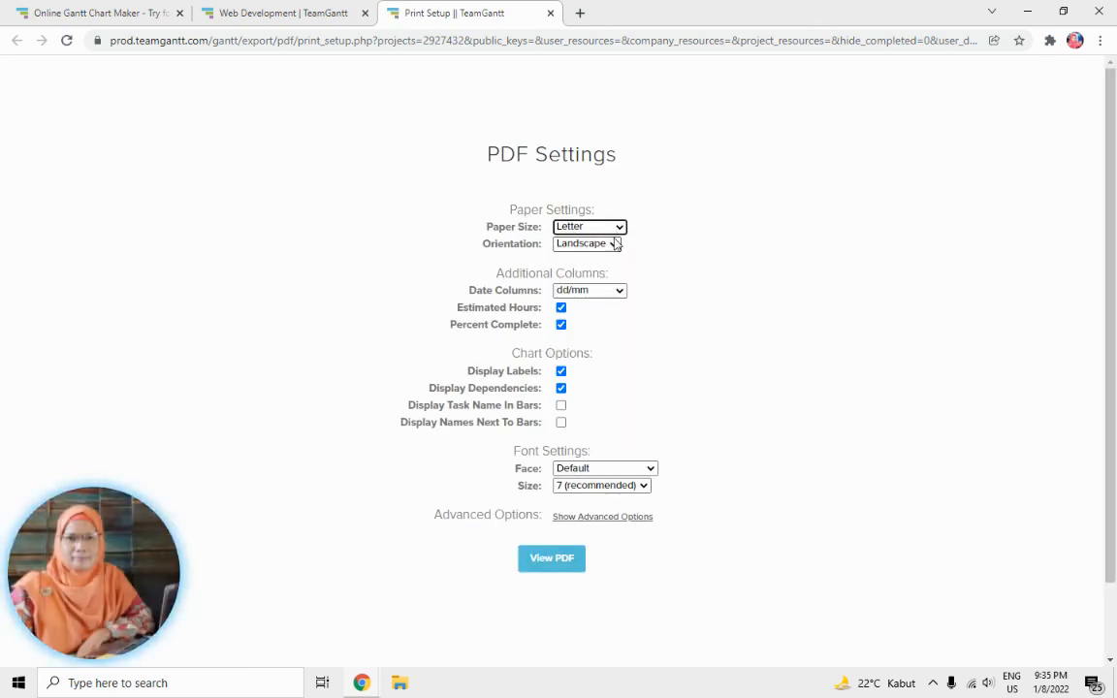
{"action": "left_click", "coordinate": [615, 243]}
{"action": "left_click", "coordinate": [615, 243]}
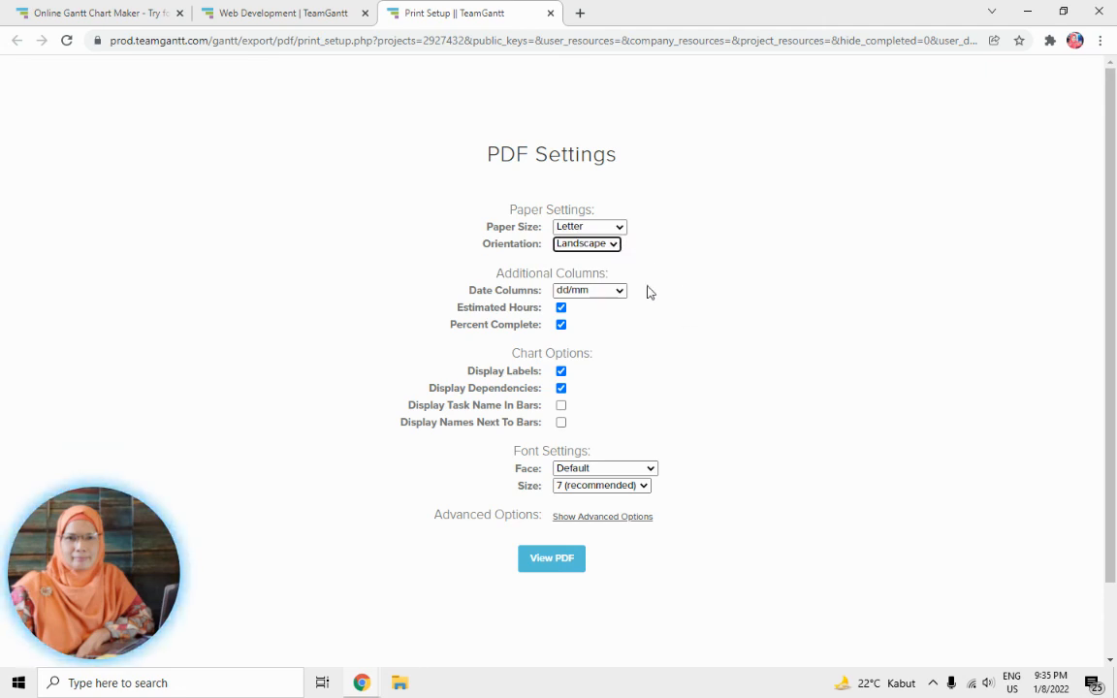
{"action": "left_click", "coordinate": [551, 566]}
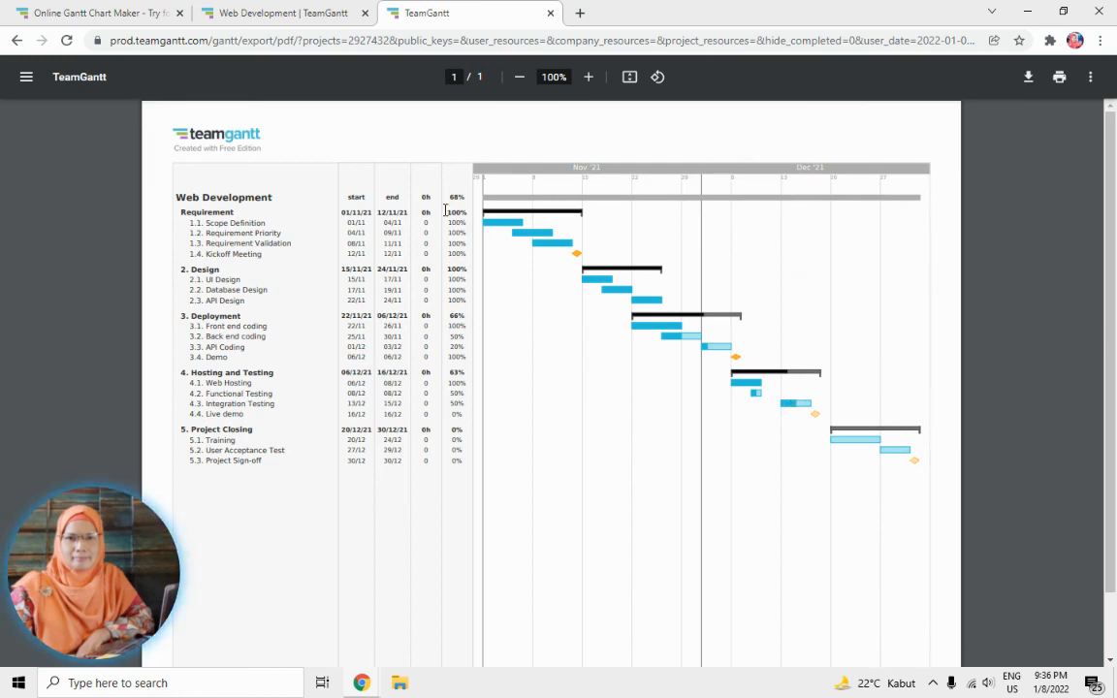
{"action": "left_click_drag", "start_coordinate": [450, 200], "coordinate": [462, 200]}
{"action": "left_click", "coordinate": [456, 385]}
{"action": "left_click", "coordinate": [132, 17]}
{"action": "left_click", "coordinate": [1049, 41]}
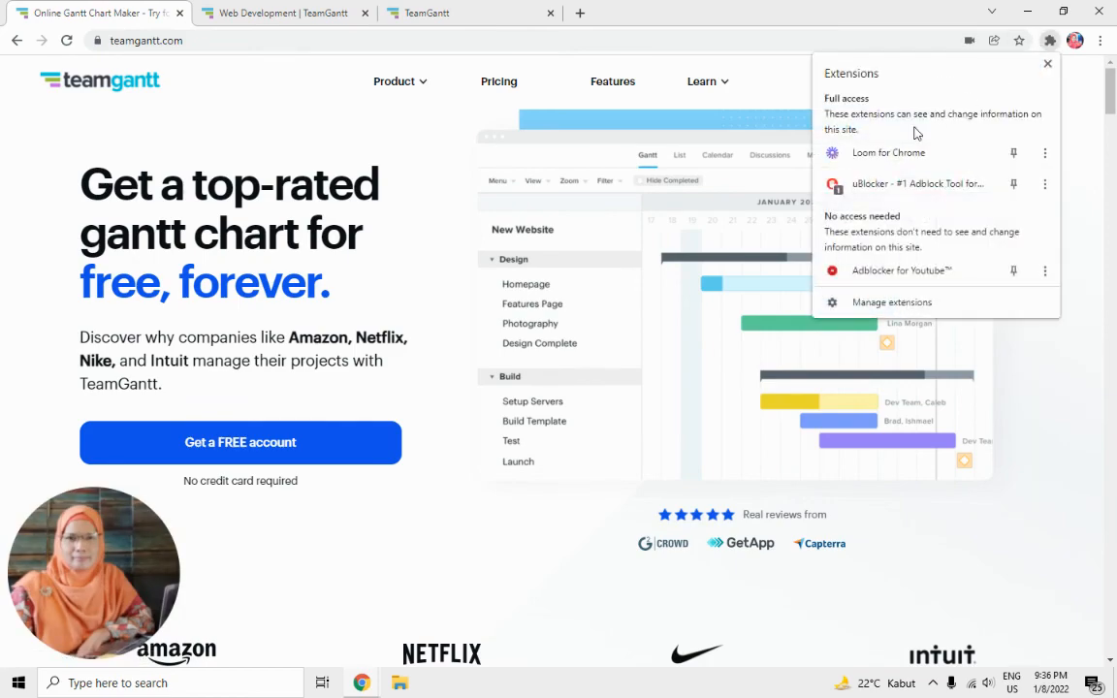